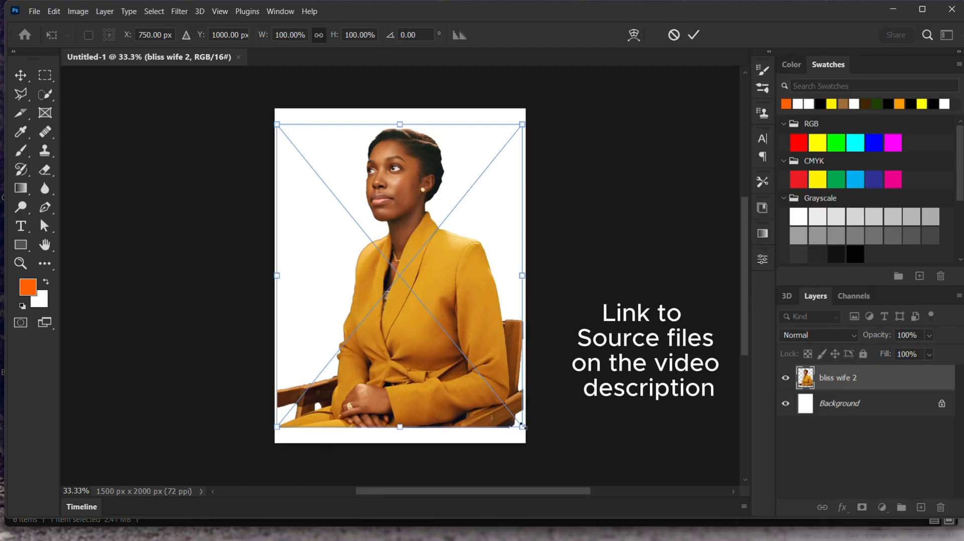
- Scale down the bliss wife 2 layer and position it in the upper left of the canvas
left_click_drag(522, 426, 406, 283)
left_click_drag(348, 185, 354, 246)
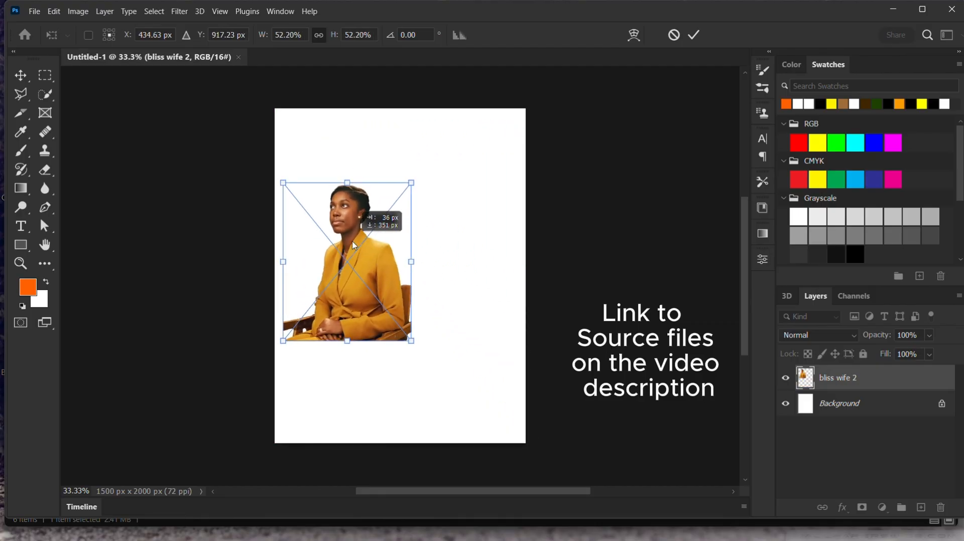
left_click_drag(283, 183, 302, 206)
left_click_drag(371, 284, 359, 254)
key("Return")
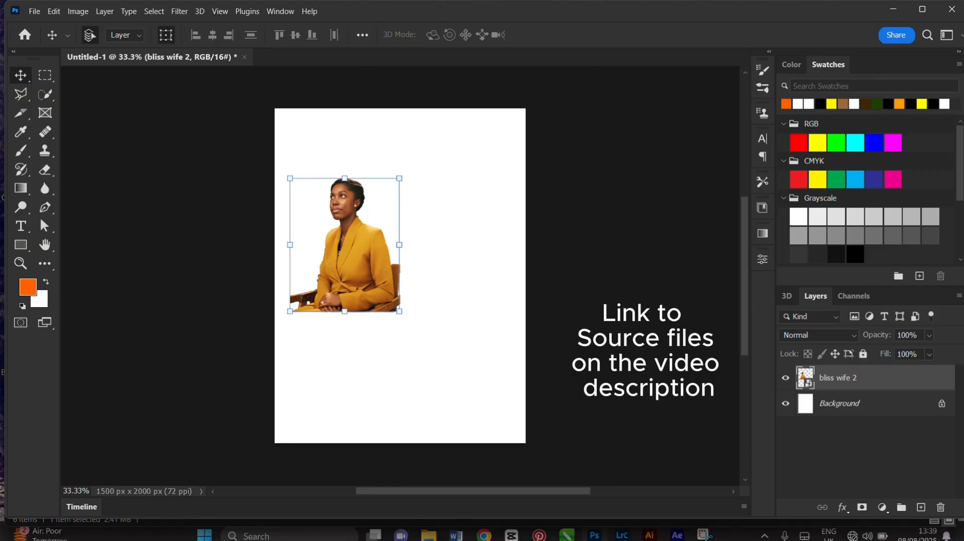
mouse_move(430, 527)
left_click(505, 465)
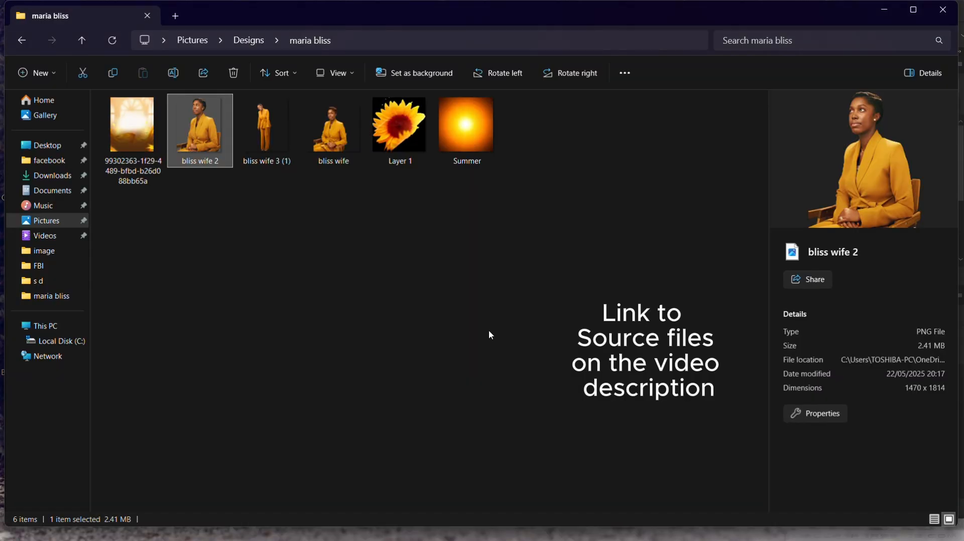
left_click(333, 128)
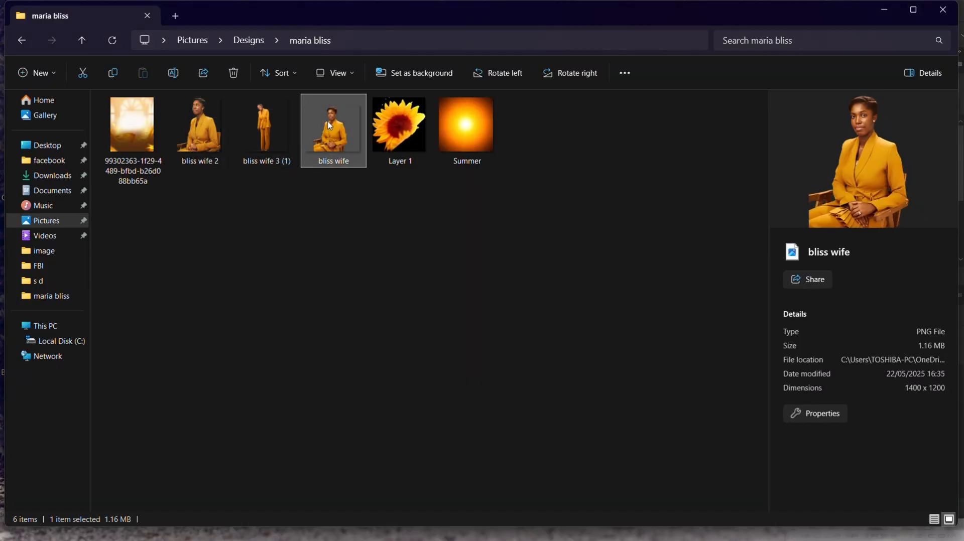
left_click_drag(333, 129, 436, 267)
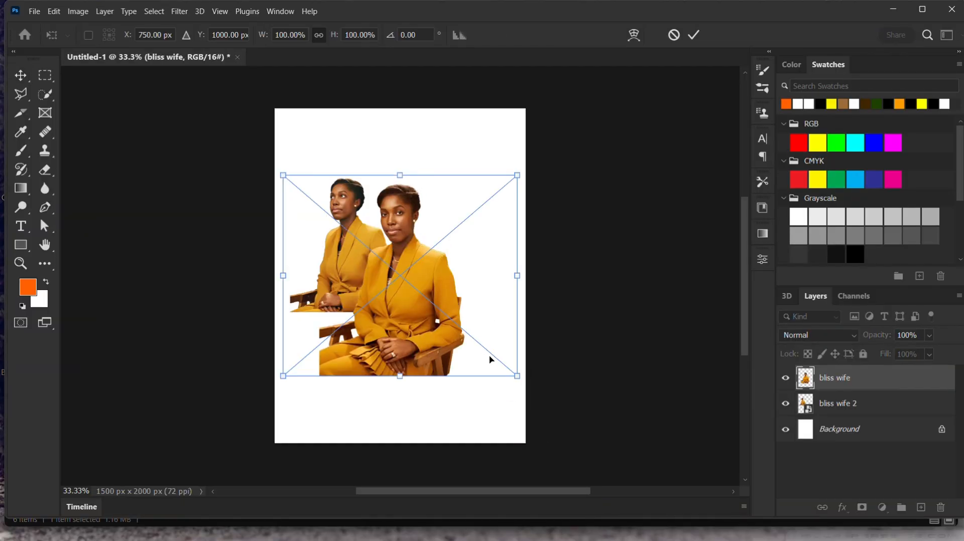
- Scale the placed bliss wife image to about 68% and move it to the right of the first figure
left_click_drag(520, 380, 442, 312)
left_click_drag(341, 267, 431, 280)
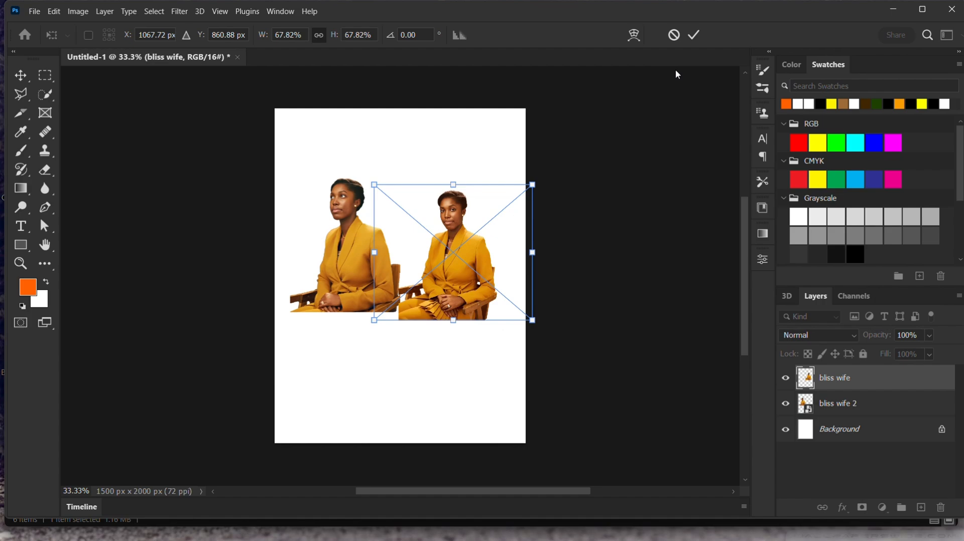
left_click(694, 35)
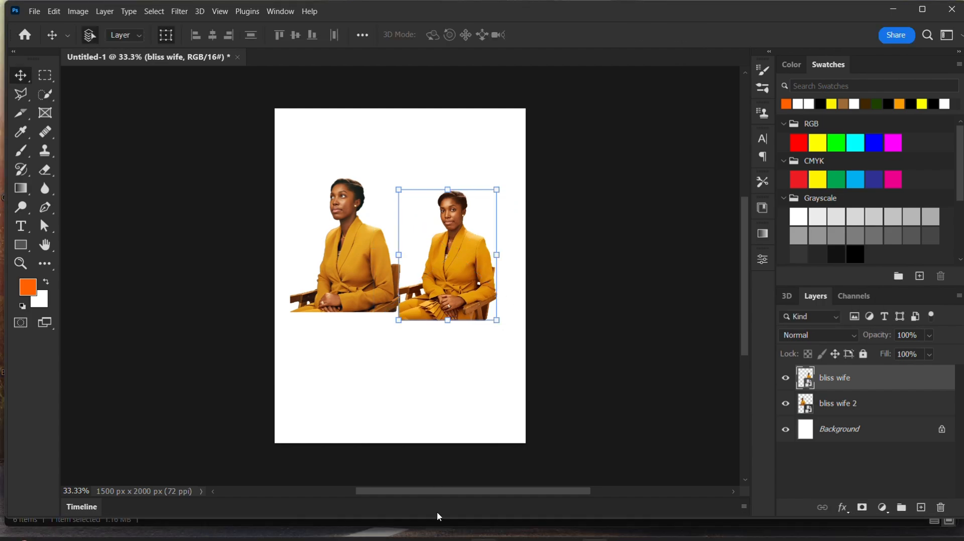
- Drag the bliss wife 3 (1) image from File Explorer into the document and place it
mouse_move(433, 530)
left_click(497, 478)
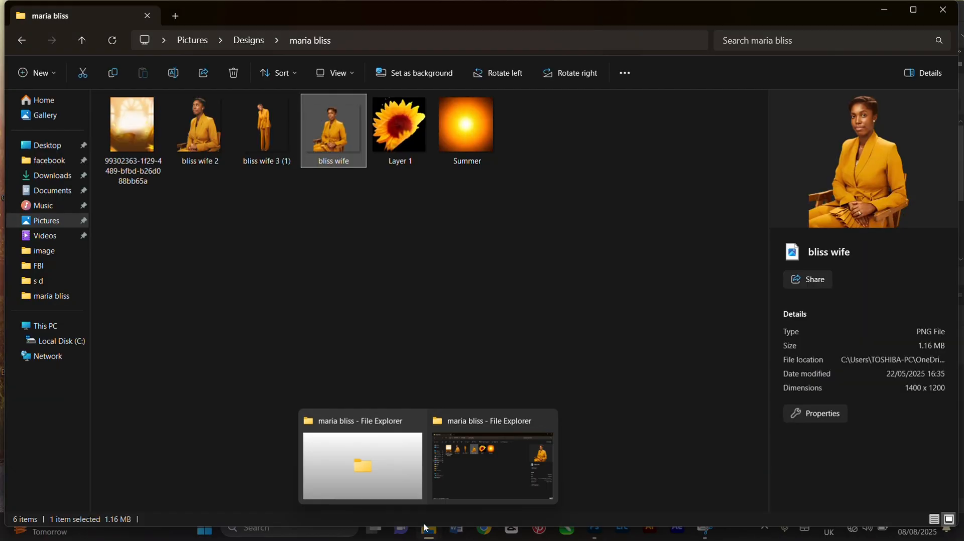
left_click_drag(267, 121, 404, 400)
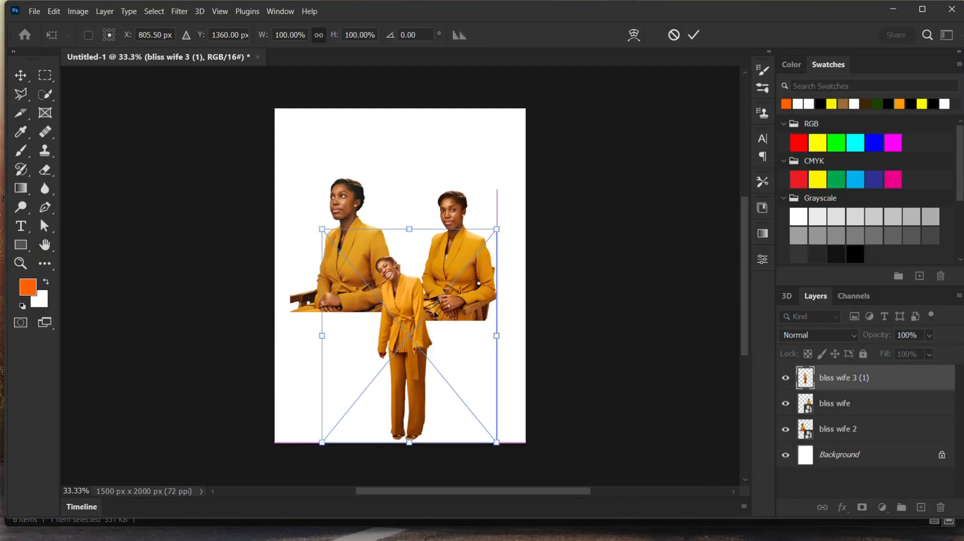
left_click(692, 40)
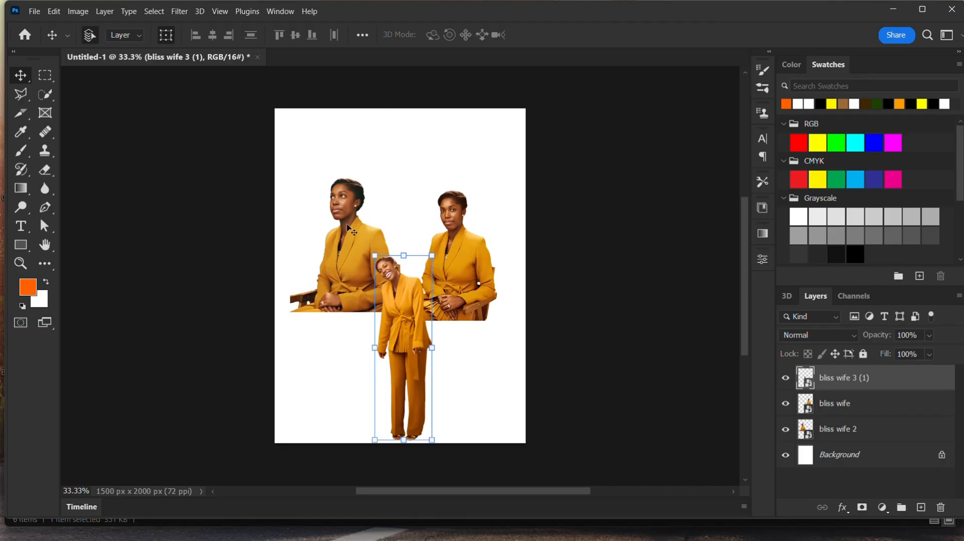
- Enlarge the bliss wife 2 layer to about 61% and reposition it at the upper left
left_click_drag(350, 230, 349, 212)
left_click_drag(402, 287, 431, 324)
mouse_move(392, 238)
left_mouse_down()
mouse_move(382, 254)
mouse_move(386, 234)
left_mouse_up()
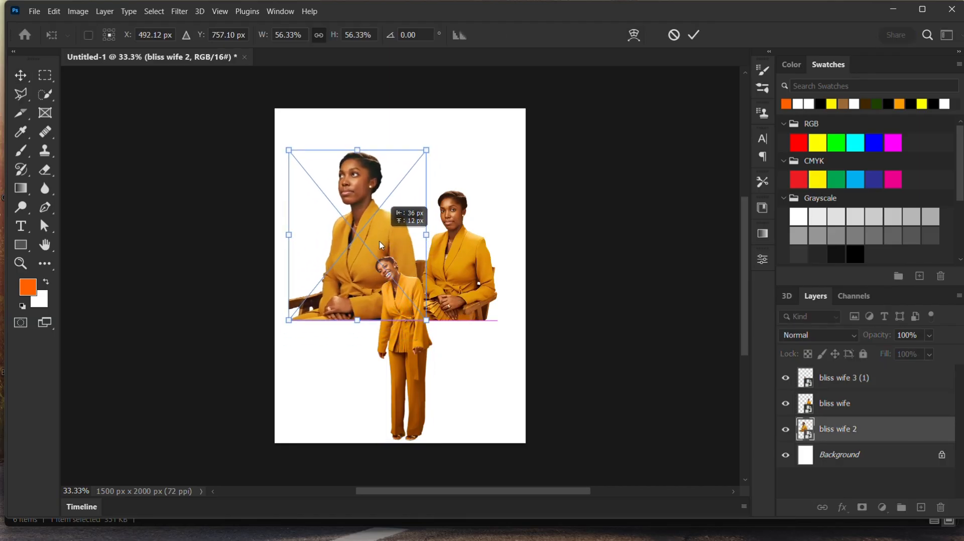
left_click_drag(411, 321, 426, 338)
left_click_drag(370, 248, 362, 250)
left_click_drag(436, 342, 447, 357)
left_click_drag(364, 243, 358, 209)
mouse_move(276, 118)
left_mouse_down()
mouse_move(300, 142)
mouse_move(278, 133)
left_mouse_up()
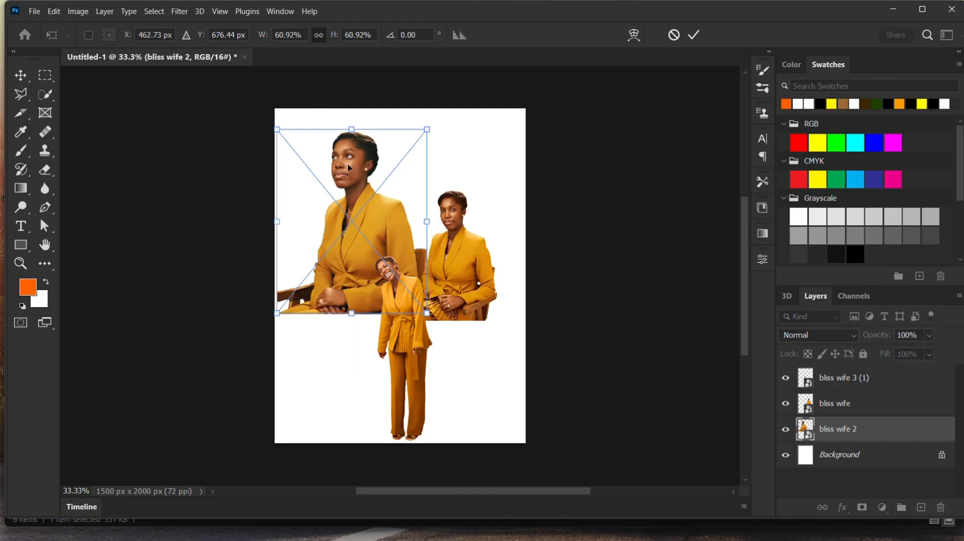
left_click_drag(347, 168, 352, 176)
key("Return")
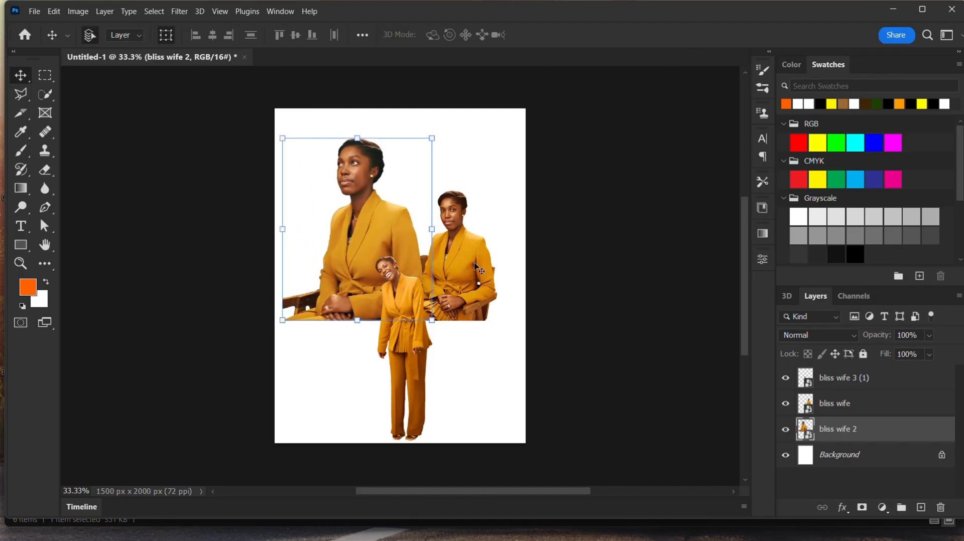
- Flip the bliss wife layer horizontally with Free Transform
left_click(472, 265)
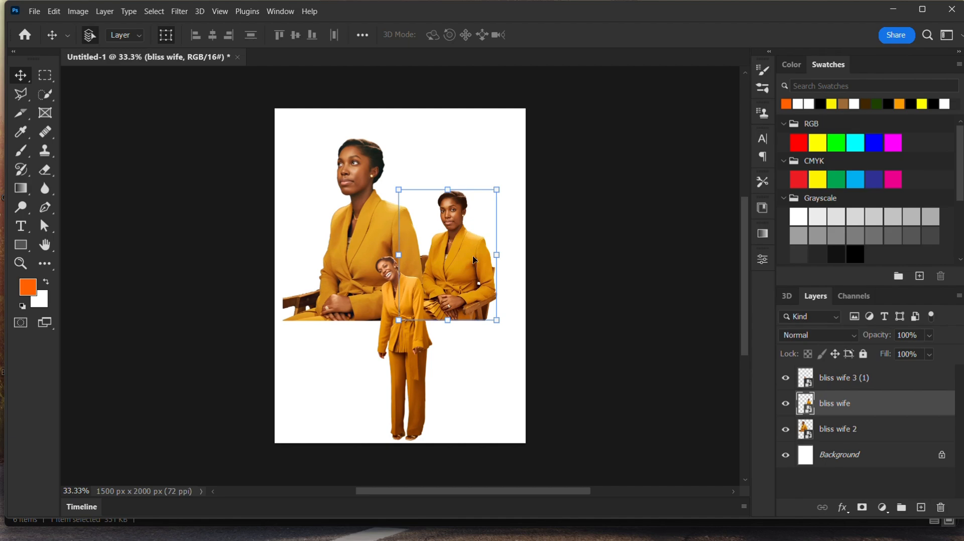
key("ctrl+t")
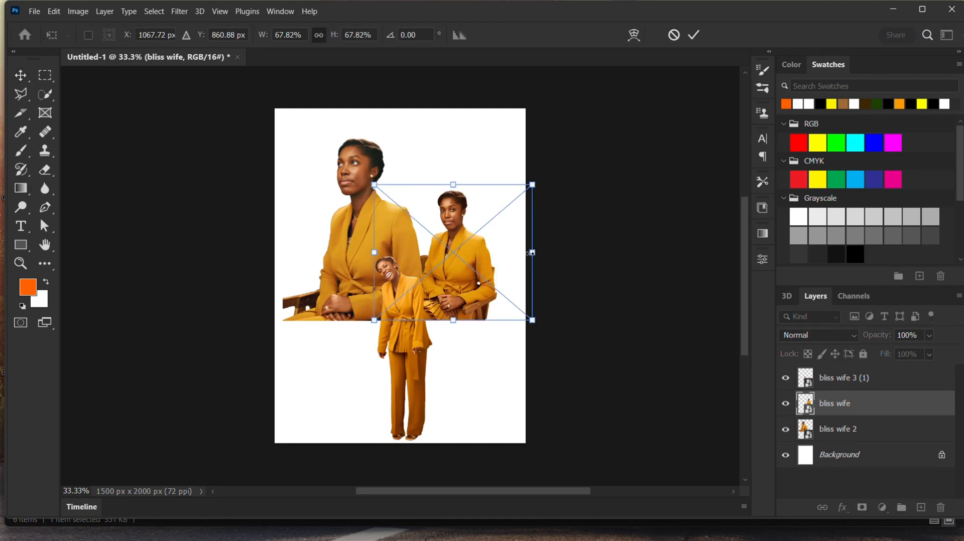
right_click(516, 257)
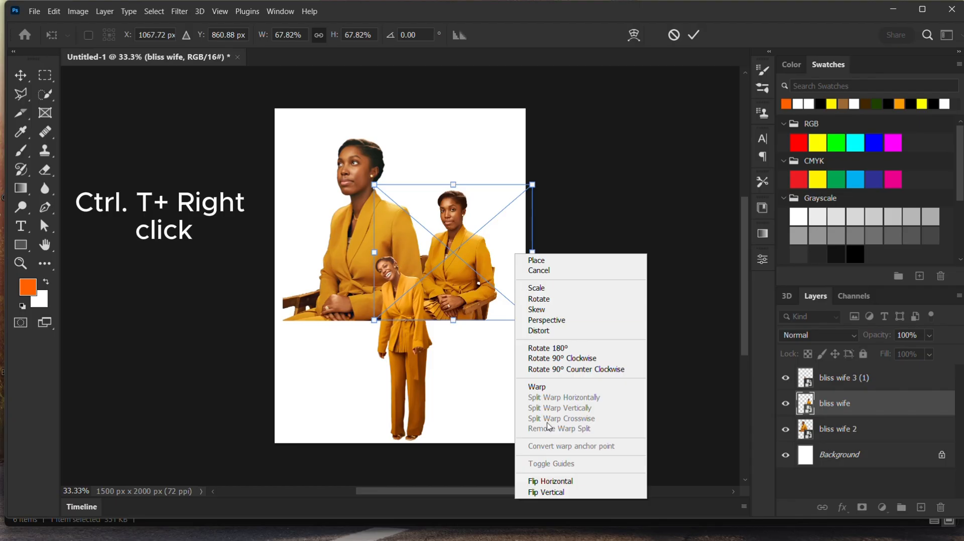
left_click(549, 482)
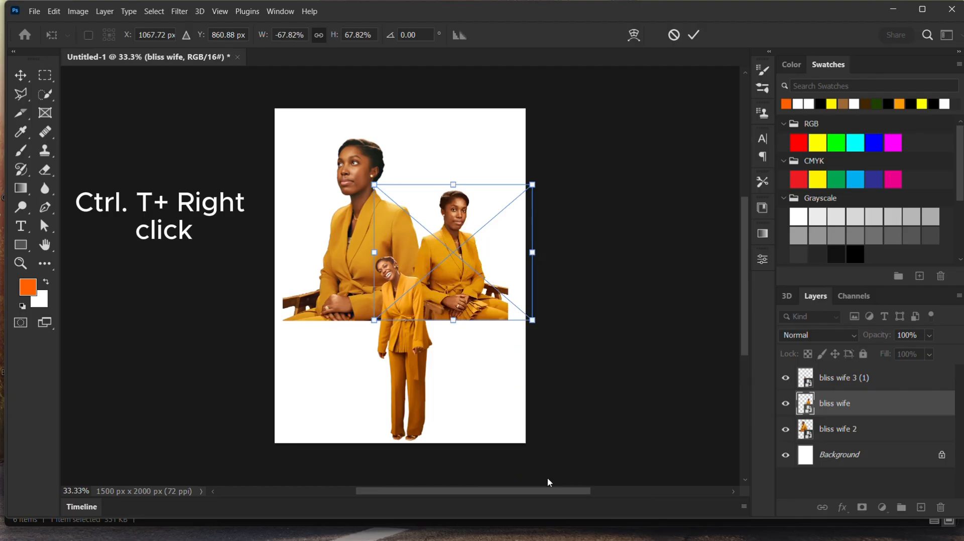
left_click(694, 34)
- Enlarge the flipped bliss wife layer to about 91% and nudge it into place beside the first figure
left_click_drag(475, 267, 555, 351)
left_click_drag(429, 254, 414, 243)
left_click(695, 35)
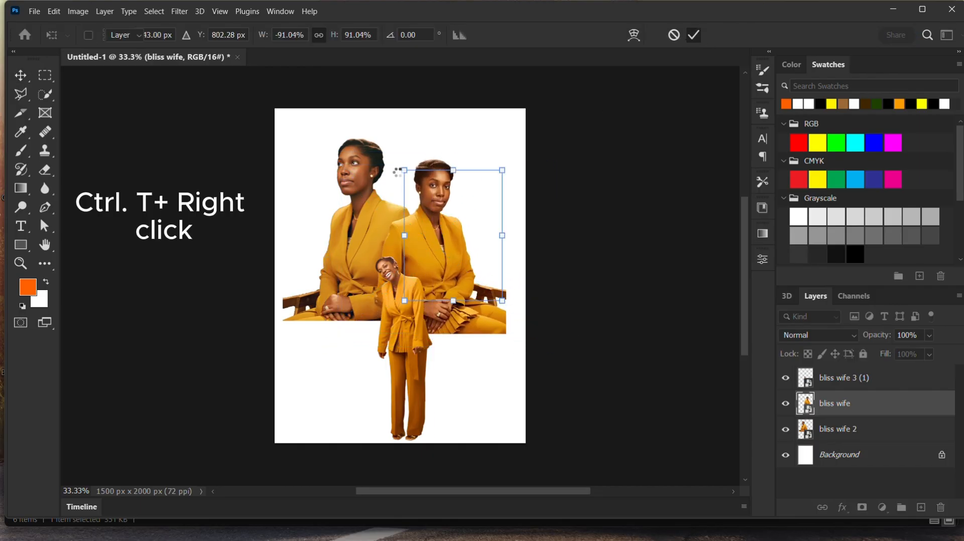
left_click(353, 175)
left_click_drag(353, 174, 358, 169)
key("ctrl+t")
left_click(510, 228)
left_click_drag(444, 239, 436, 236)
left_click(611, 236)
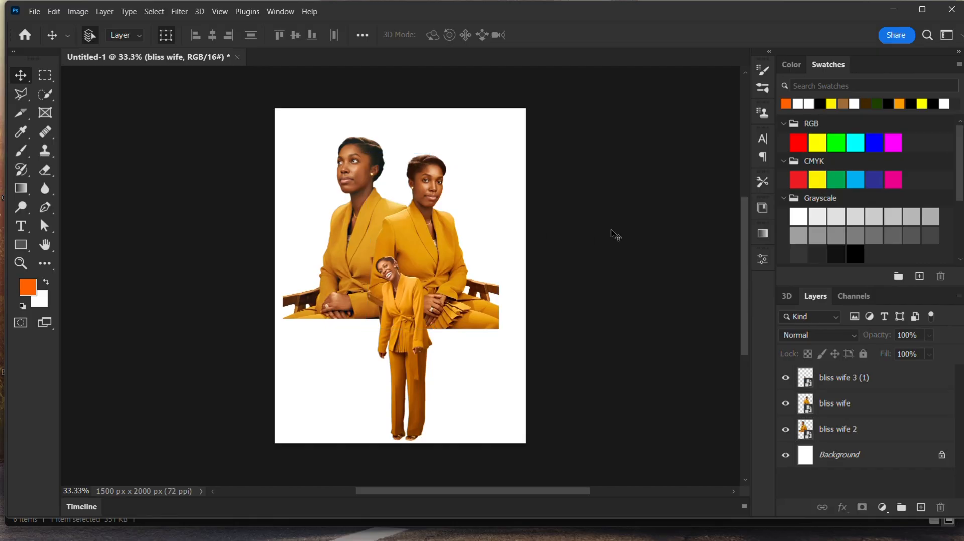
- Move the standing bliss wife 3 (1) figure slightly up and to the left
left_click_drag(408, 326, 390, 313)
- Add a layer mask to the bliss wife layer and paint black with a 459 px soft brush to fade its lower right edge
left_click(437, 274)
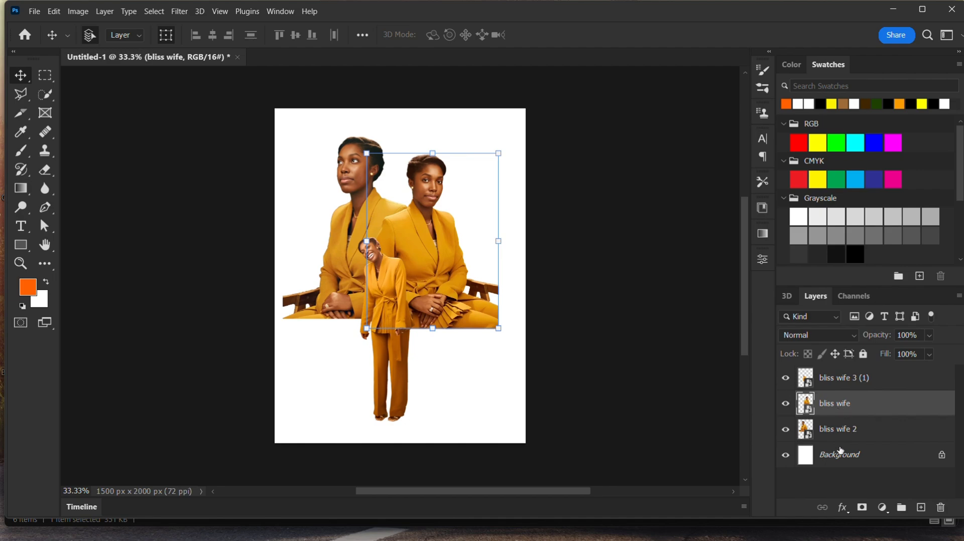
left_click(862, 508)
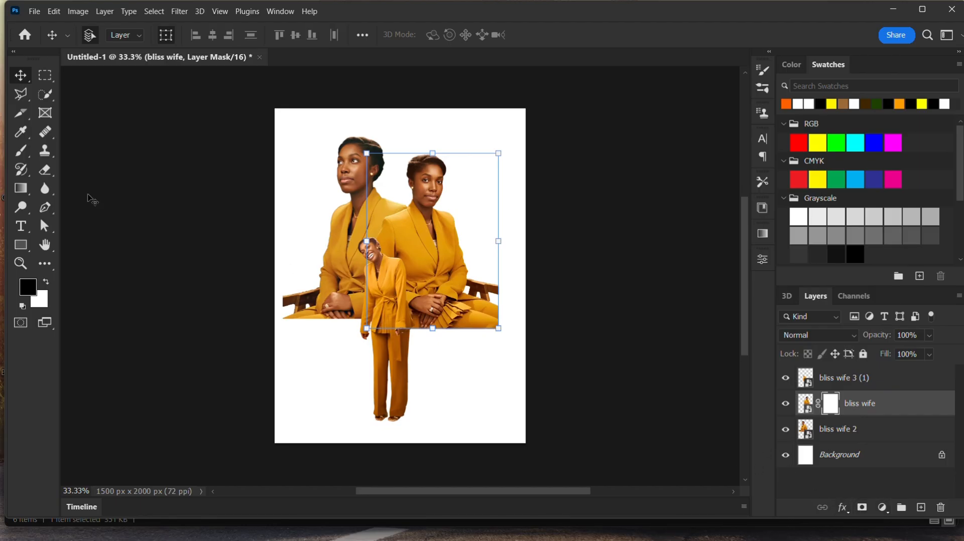
left_click(20, 153)
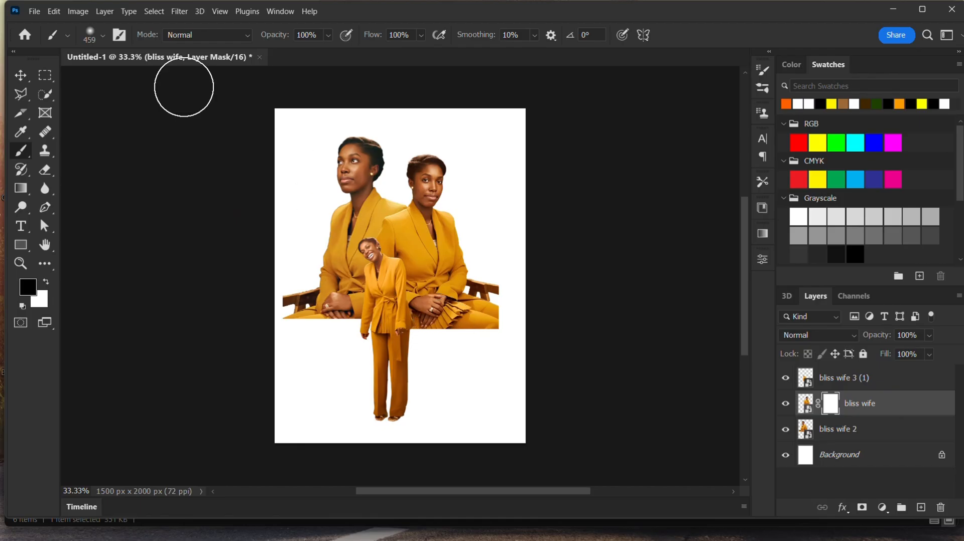
left_click(104, 36)
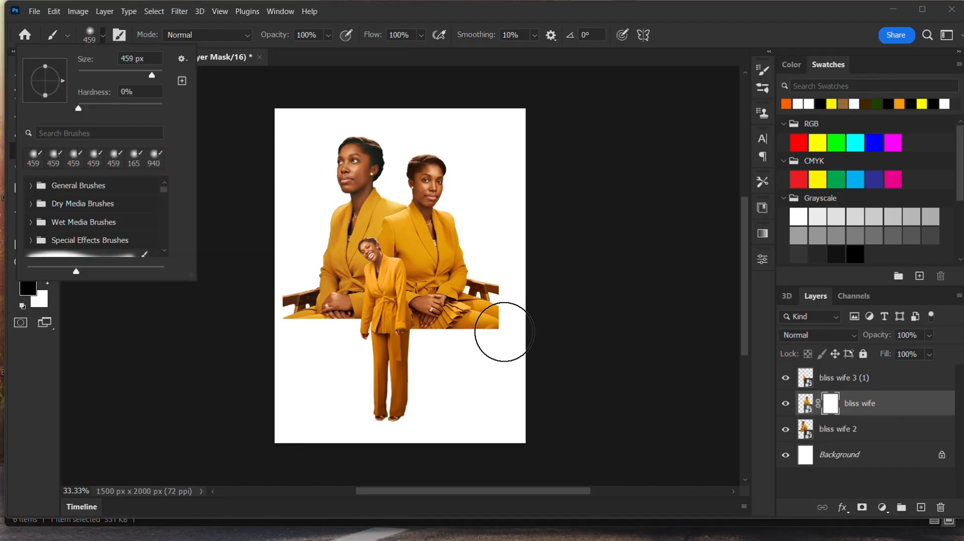
mouse_move(502, 329)
left_mouse_down()
mouse_move(485, 359)
mouse_move(531, 297)
mouse_move(491, 344)
mouse_move(453, 351)
mouse_move(505, 317)
mouse_move(517, 271)
mouse_move(503, 327)
mouse_move(481, 353)
mouse_move(534, 290)
mouse_move(479, 358)
mouse_move(515, 277)
mouse_move(498, 313)
left_mouse_up()
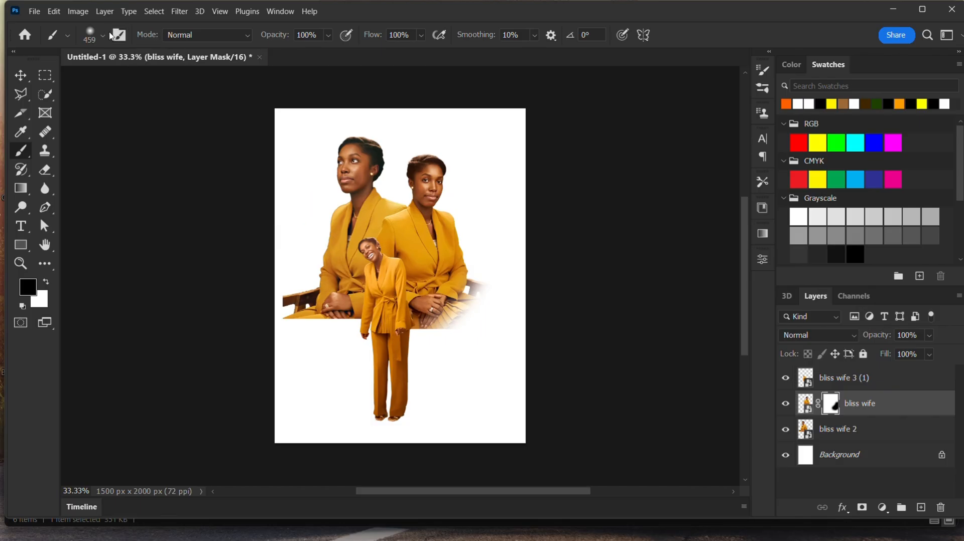
- Paint more of the bliss wife mask's lower right edge away with the soft brush
left_click(104, 36)
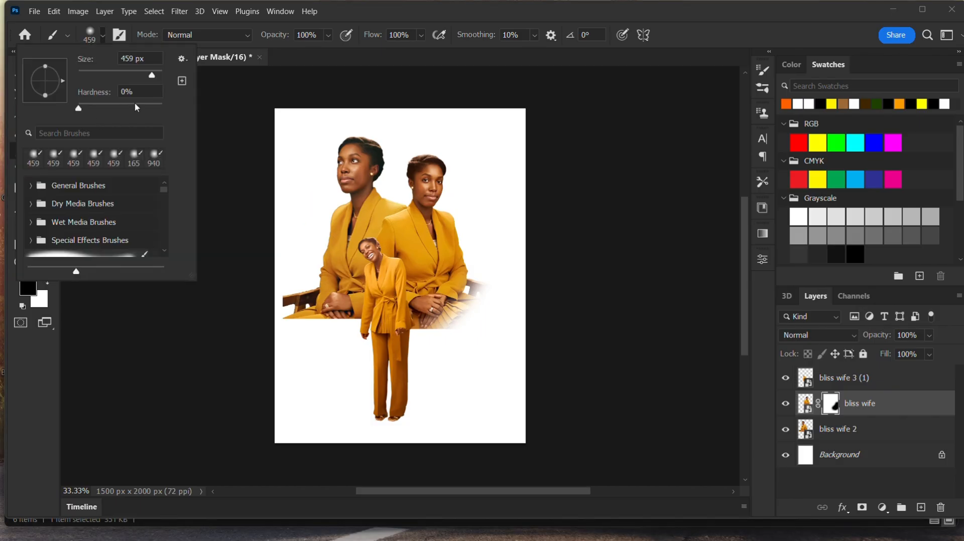
mouse_move(507, 284)
left_mouse_down()
mouse_move(482, 340)
mouse_move(420, 366)
mouse_move(486, 341)
mouse_move(507, 315)
left_mouse_up()
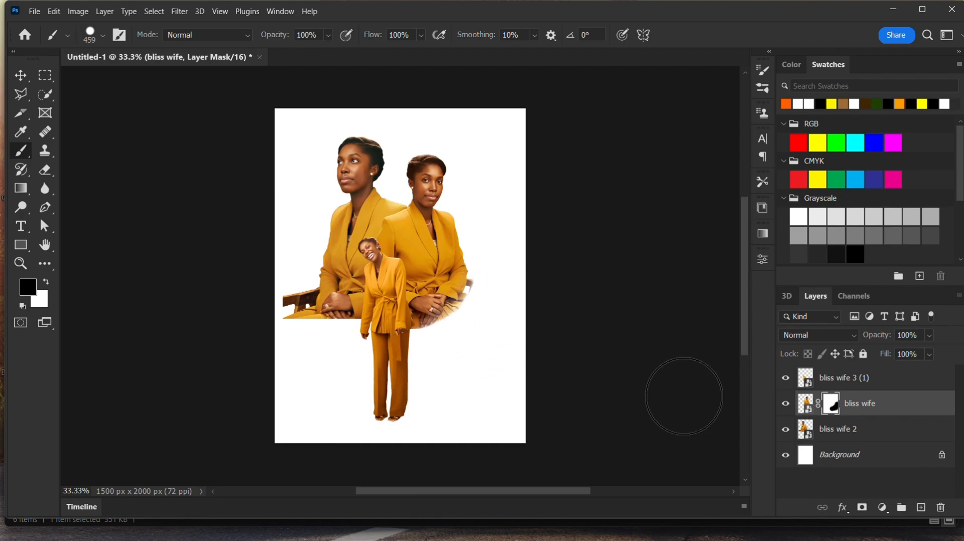
- Add a layer mask to the bliss wife 2 layer and paint its lower left edge away
left_click(832, 433)
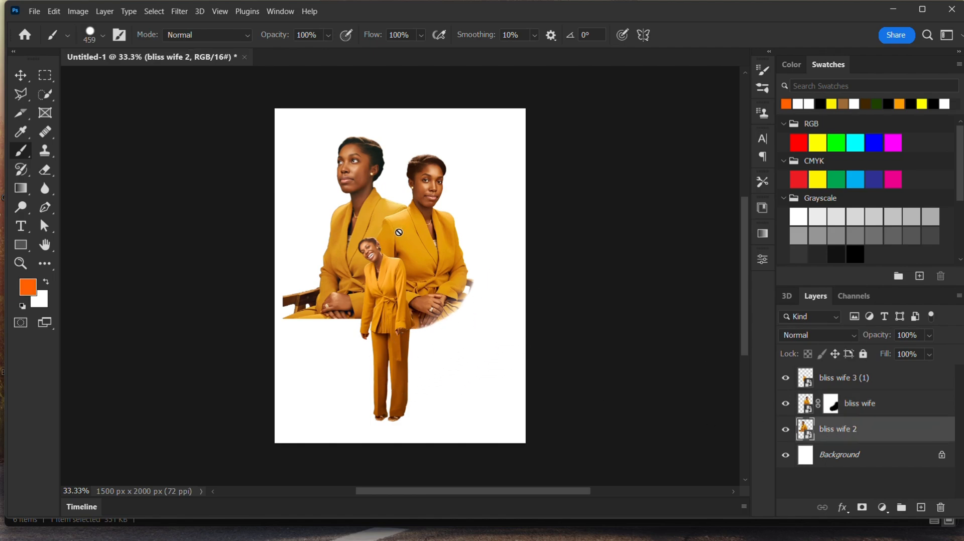
left_click(859, 508)
mouse_move(333, 296)
left_mouse_down()
mouse_move(297, 297)
mouse_move(327, 340)
mouse_move(295, 303)
mouse_move(351, 351)
mouse_move(301, 305)
mouse_move(333, 335)
left_mouse_up()
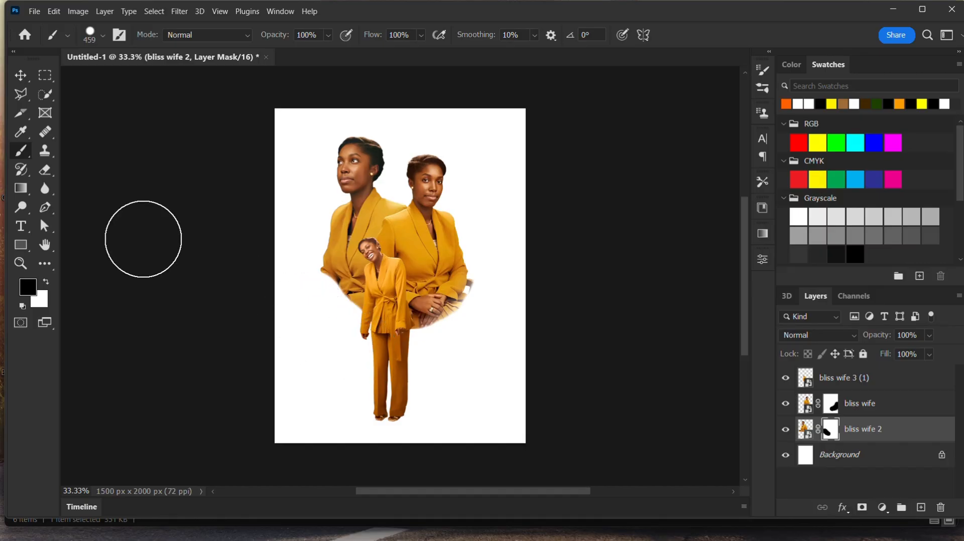
- Continue painting the bliss wife 2 mask with the soft brush to fade its lower left and right edges
left_click(104, 39)
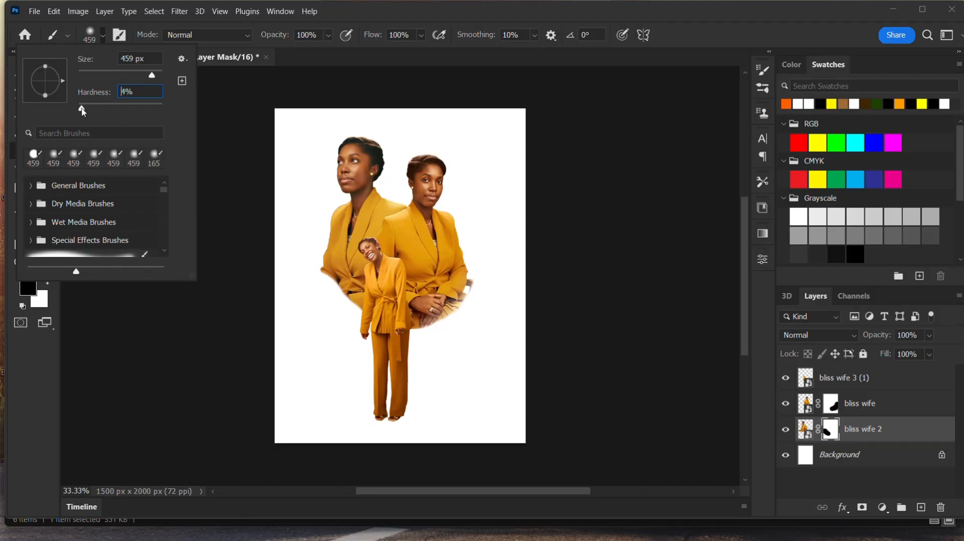
left_click(355, 347)
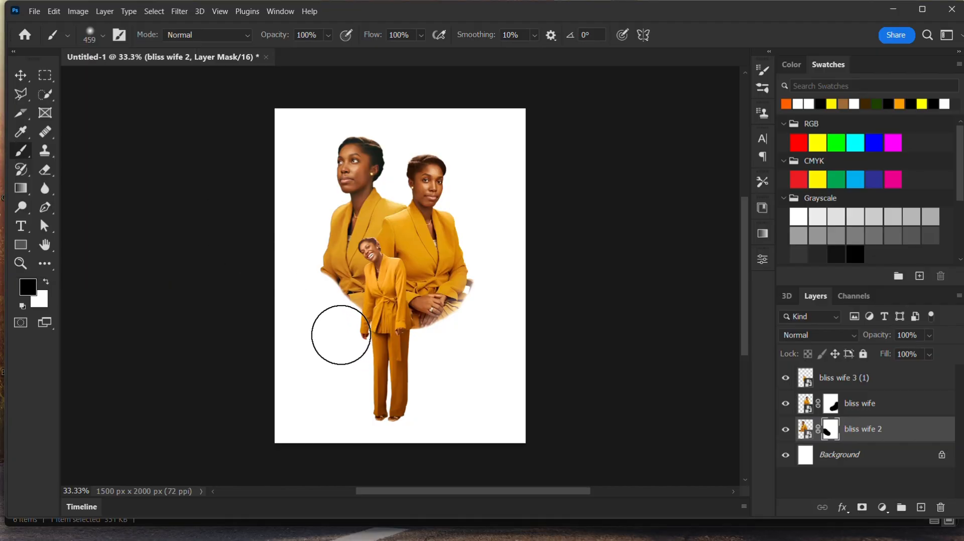
mouse_move(327, 322)
left_mouse_down()
mouse_move(336, 331)
mouse_move(310, 302)
left_mouse_up()
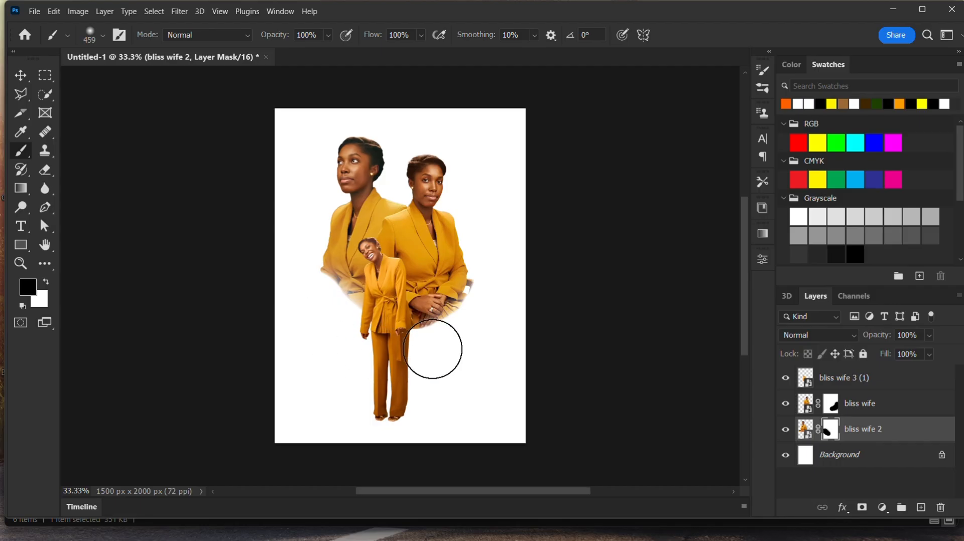
left_click_drag(478, 328, 493, 295)
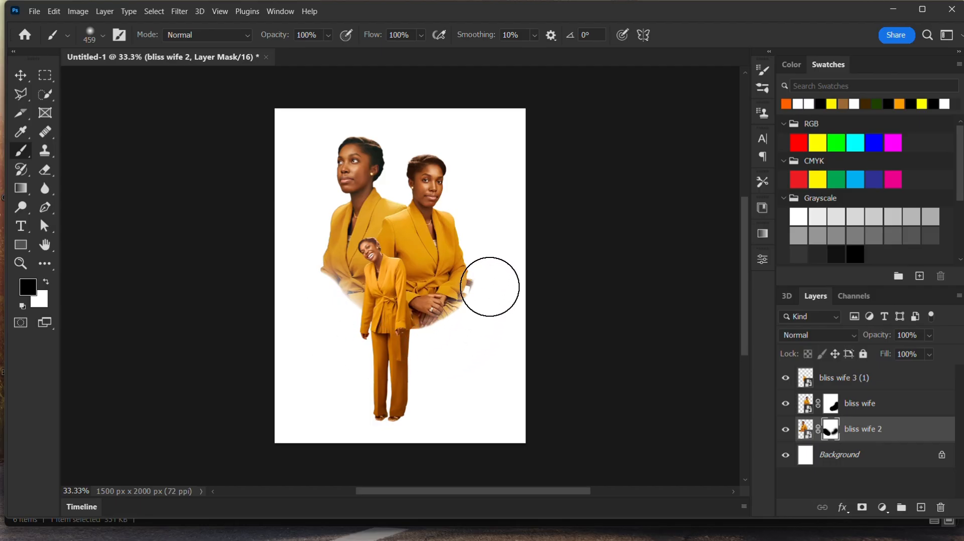
- Select the bliss wife layer mask and paint along its lower edge to blend it further
left_click(821, 404)
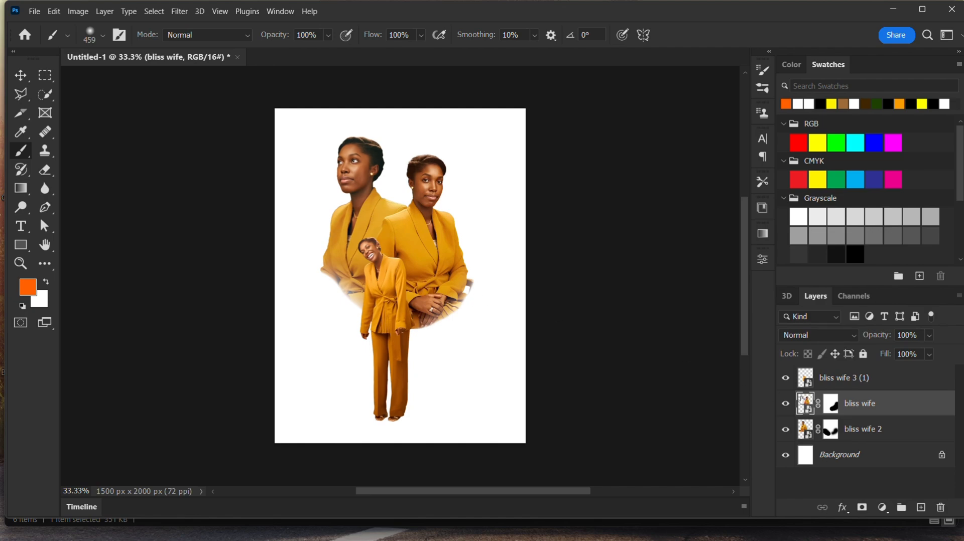
left_click(831, 404)
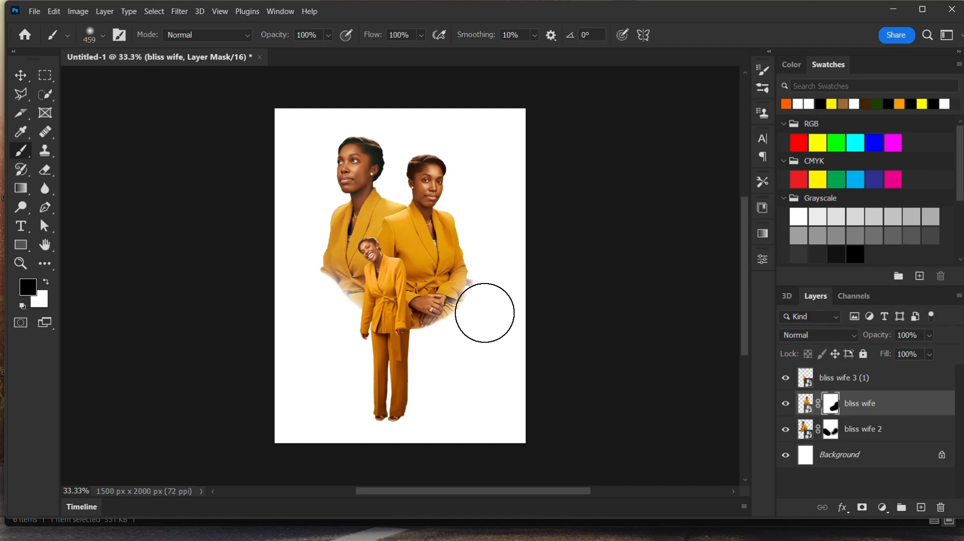
mouse_move(488, 297)
left_mouse_down()
mouse_move(463, 335)
mouse_move(413, 356)
left_mouse_up()
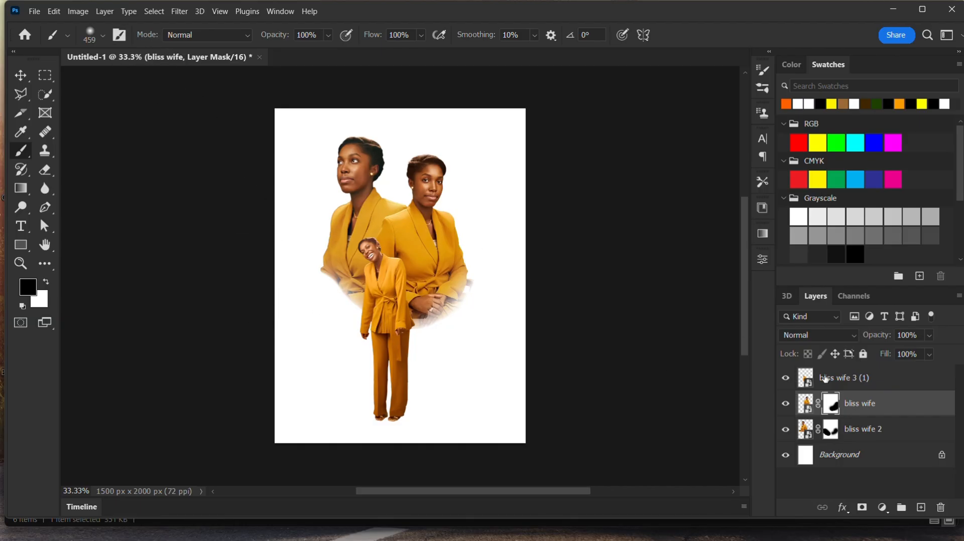
- Move the bliss wife 3 (1) figure slightly upward
left_click(859, 386)
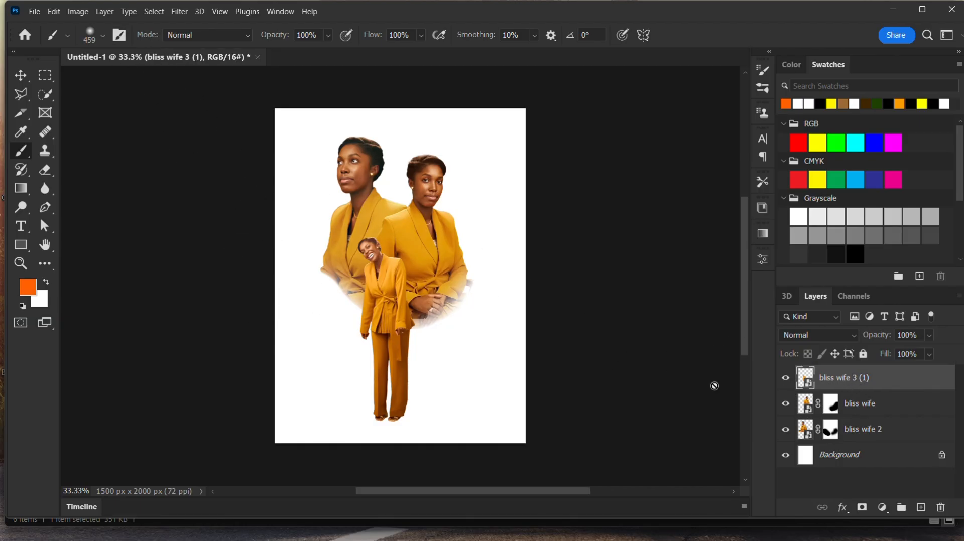
left_click(19, 75)
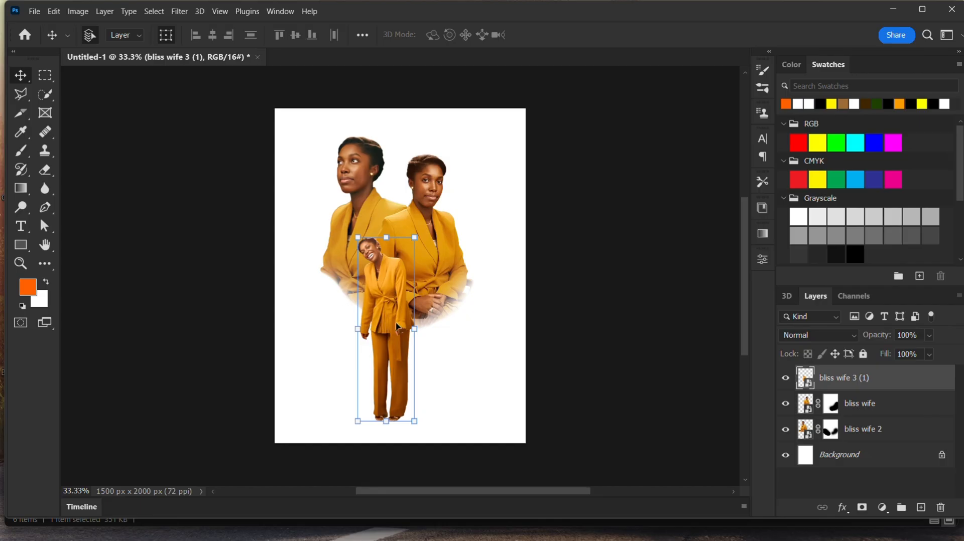
left_click_drag(397, 327, 395, 297)
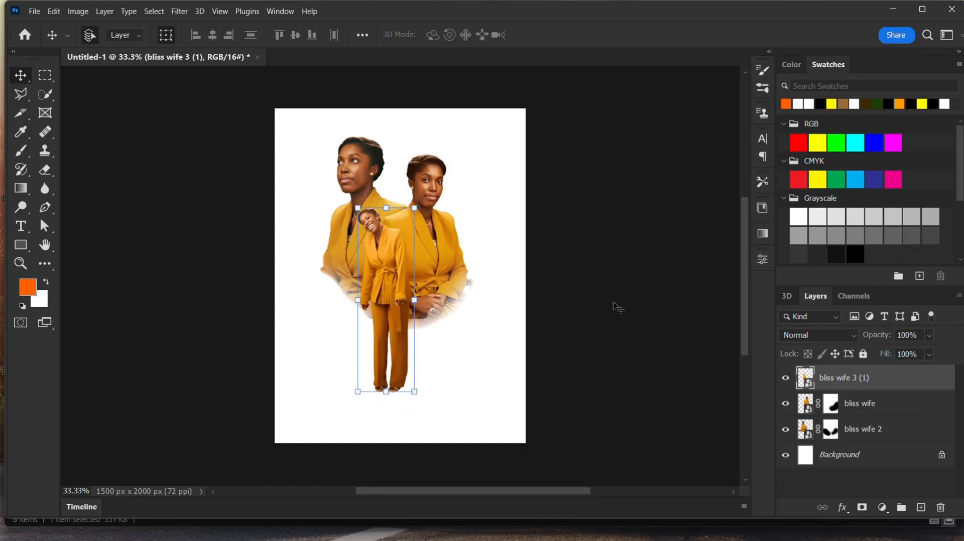
- Select the three bliss wife layers and group them together
left_click(866, 435)
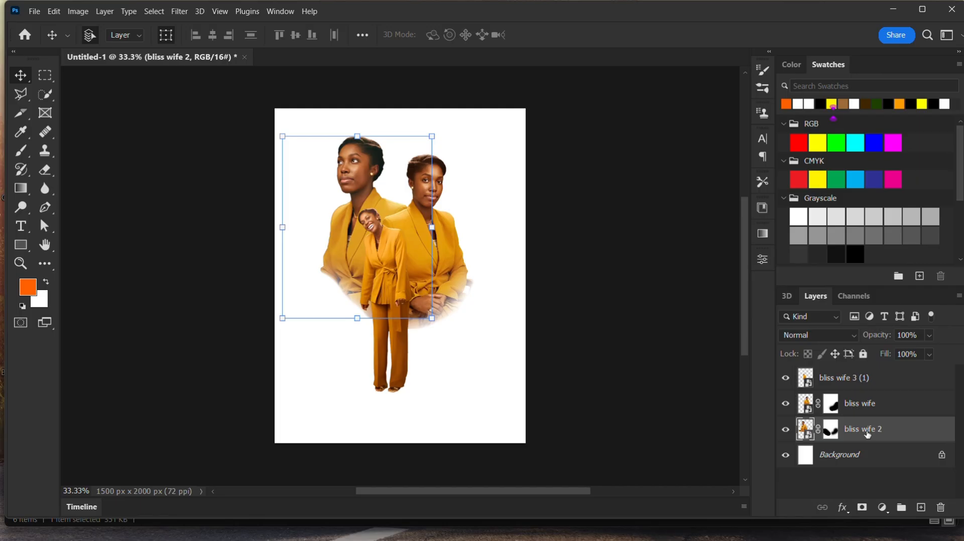
left_click(858, 378, "ctrl")
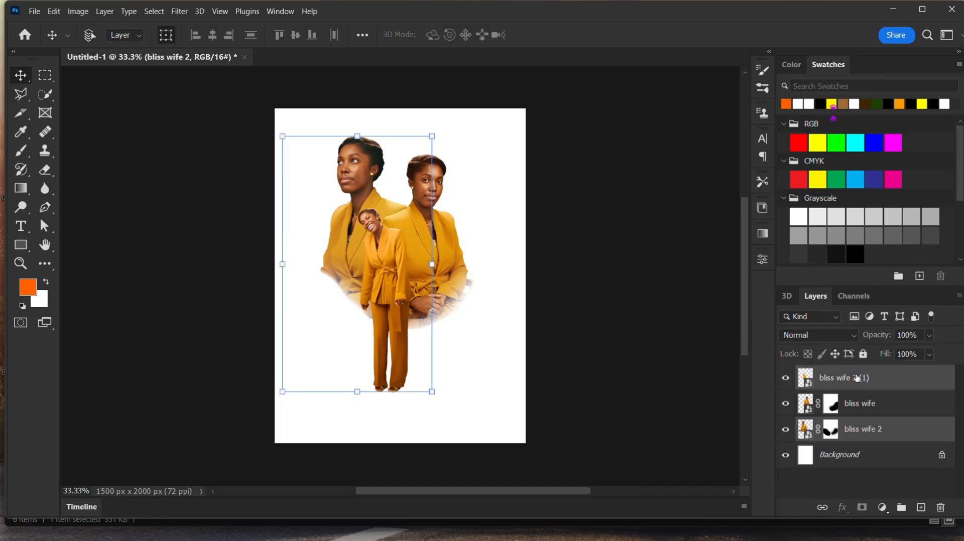
left_click(867, 407, "ctrl")
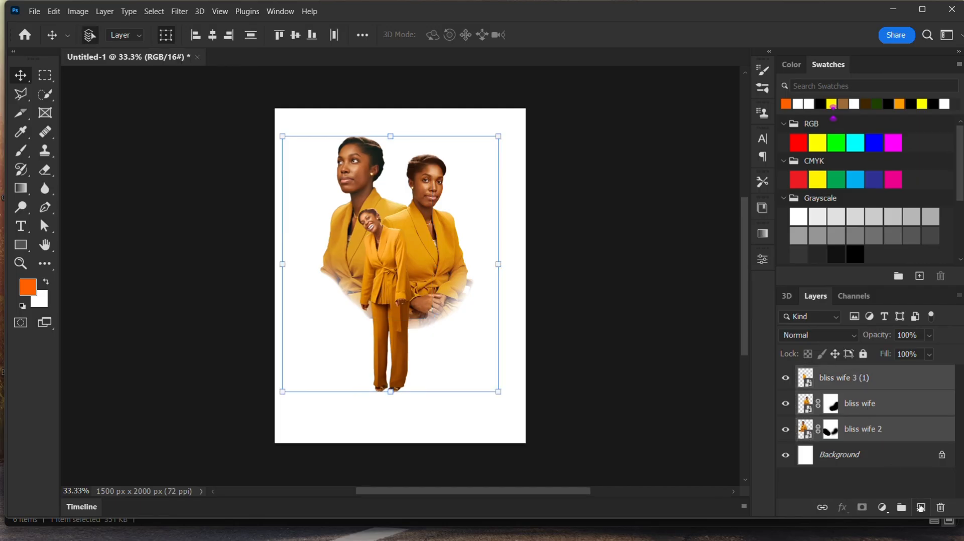
left_click(902, 510)
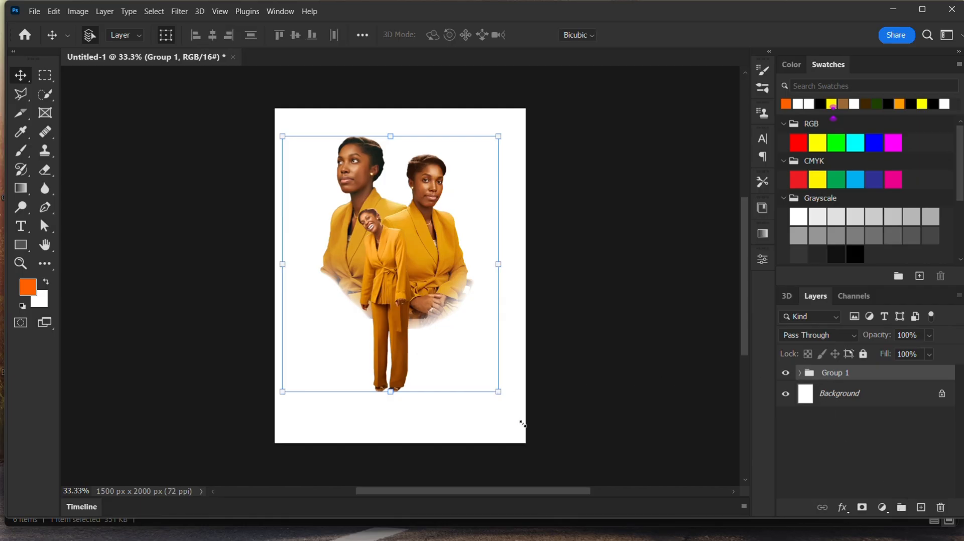
- Scale the group up to about 123% and reposition it to fill more of the canvas
left_click_drag(499, 392, 532, 439)
left_click_drag(286, 138, 267, 116)
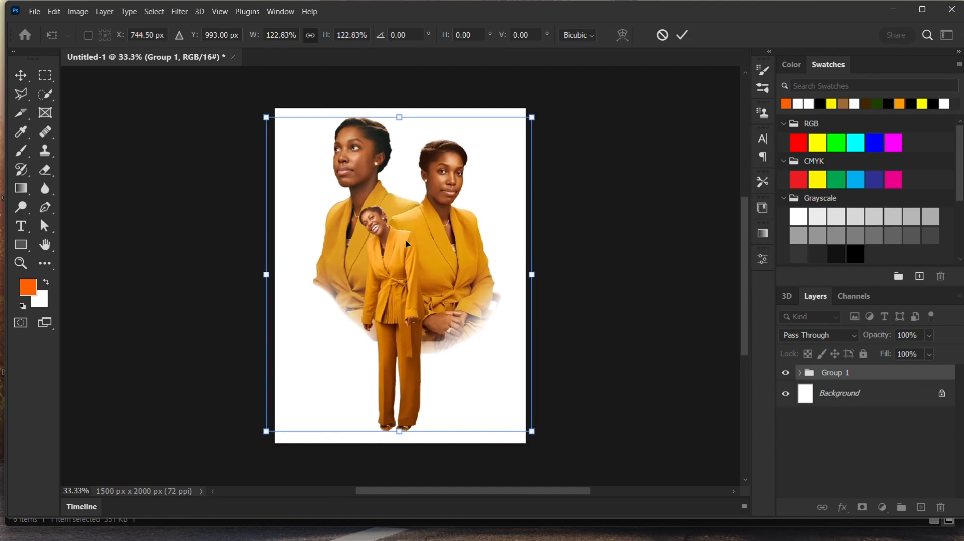
left_click_drag(408, 269, 401, 262)
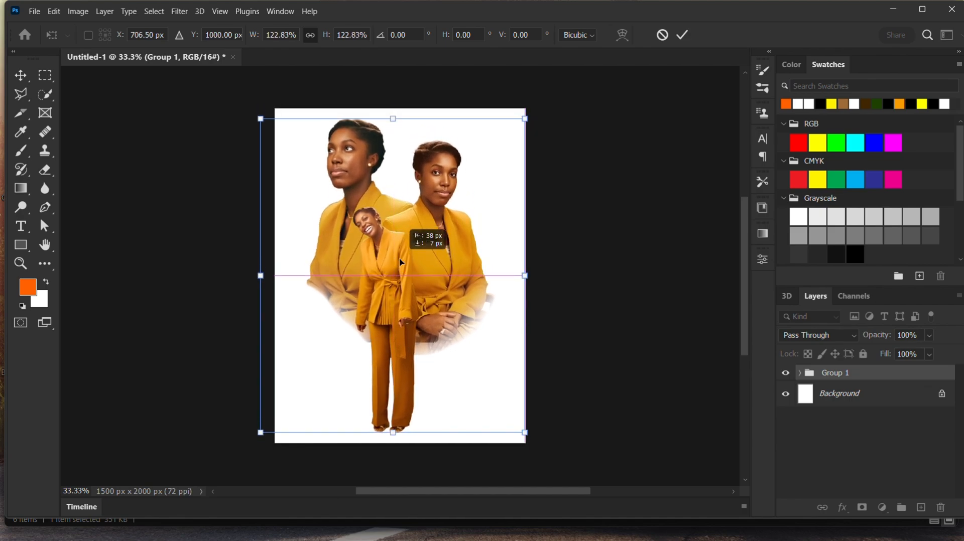
left_click(683, 35)
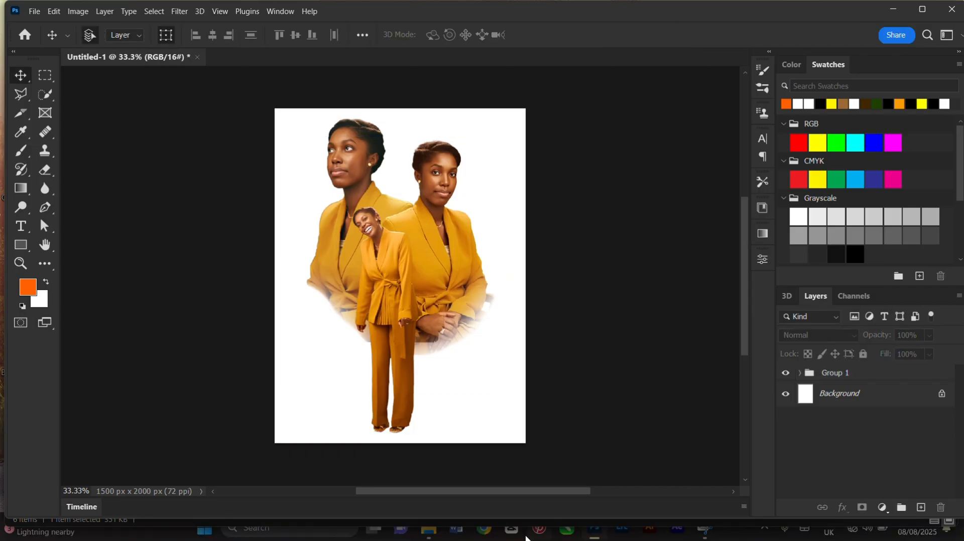
- Place the 99302363 background image into the document and stretch it to cover the whole canvas
mouse_move(428, 532)
left_click(490, 466)
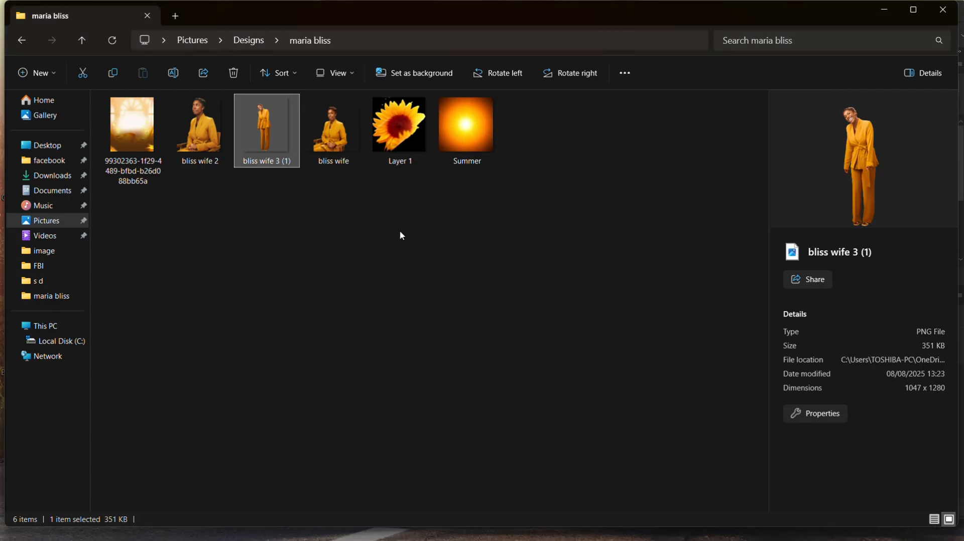
left_click(138, 128)
left_click_drag(132, 126, 264, 105)
left_click_drag(458, 231, 525, 230)
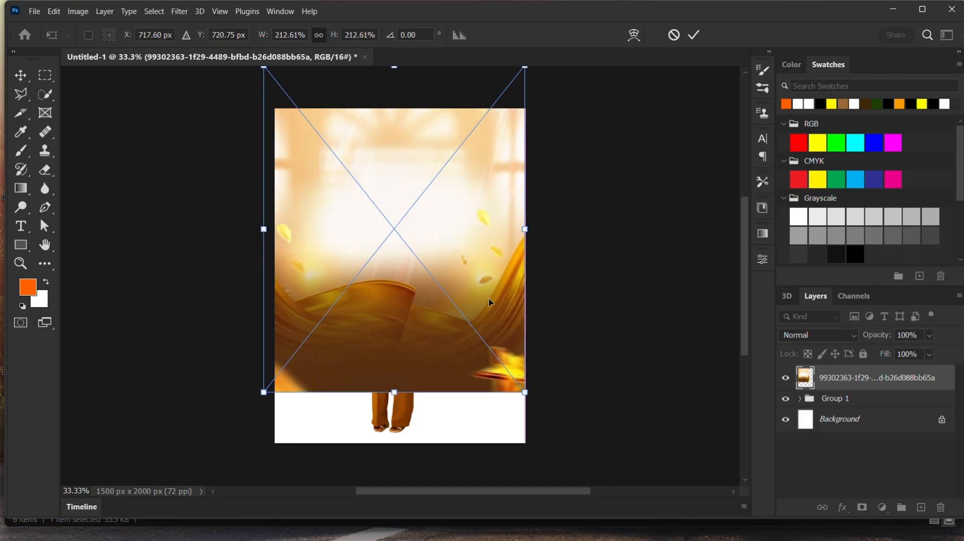
left_click_drag(392, 397, 387, 444)
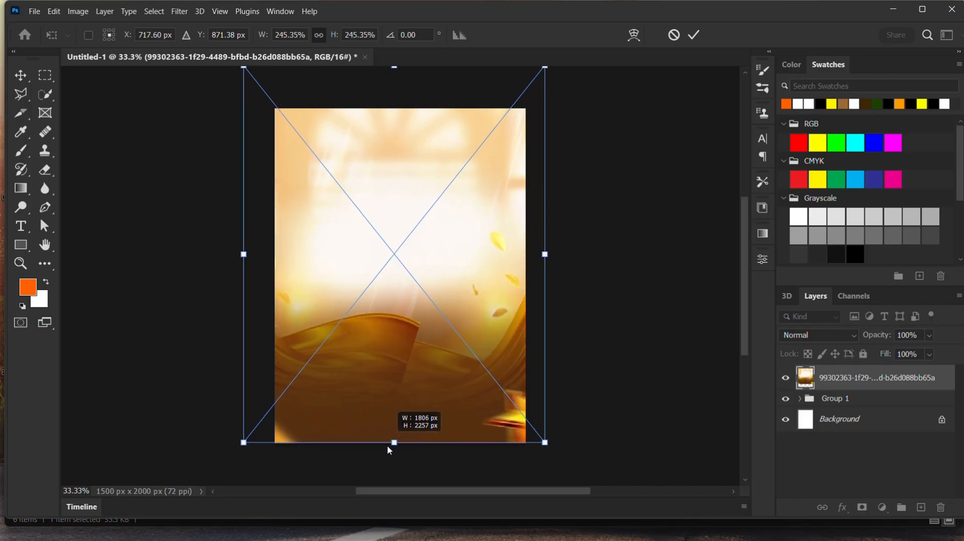
left_click(694, 34)
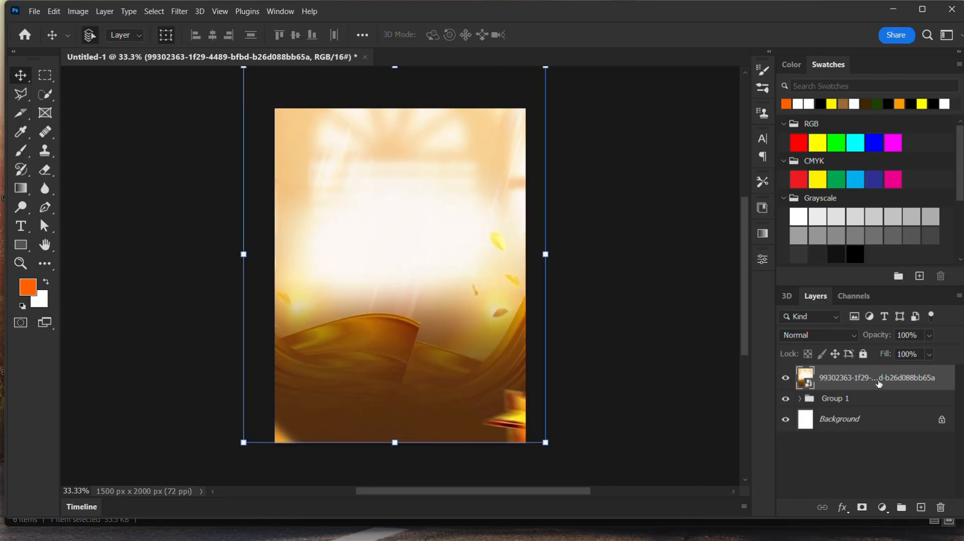
- Move the background image layer beneath the group of figures
left_click_drag(878, 384, 885, 418)
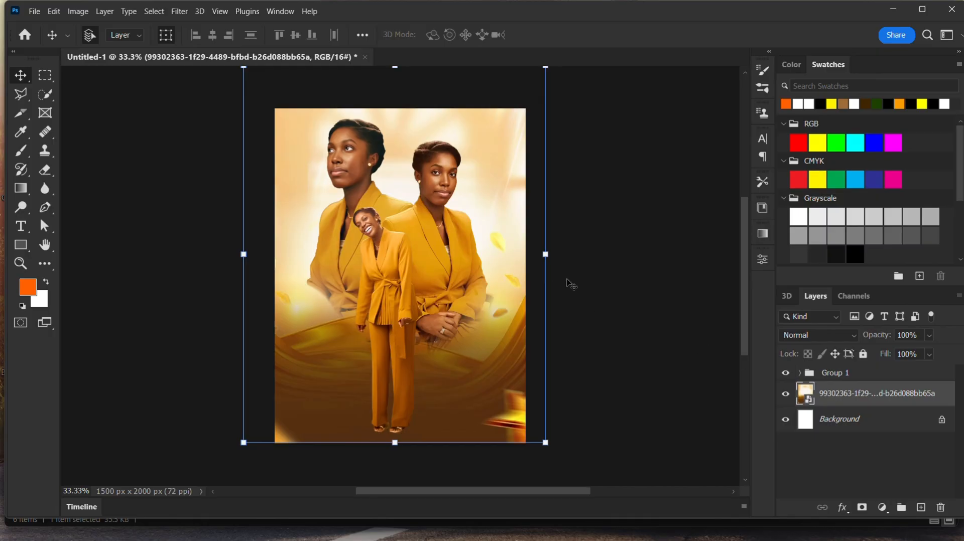
left_click(671, 304)
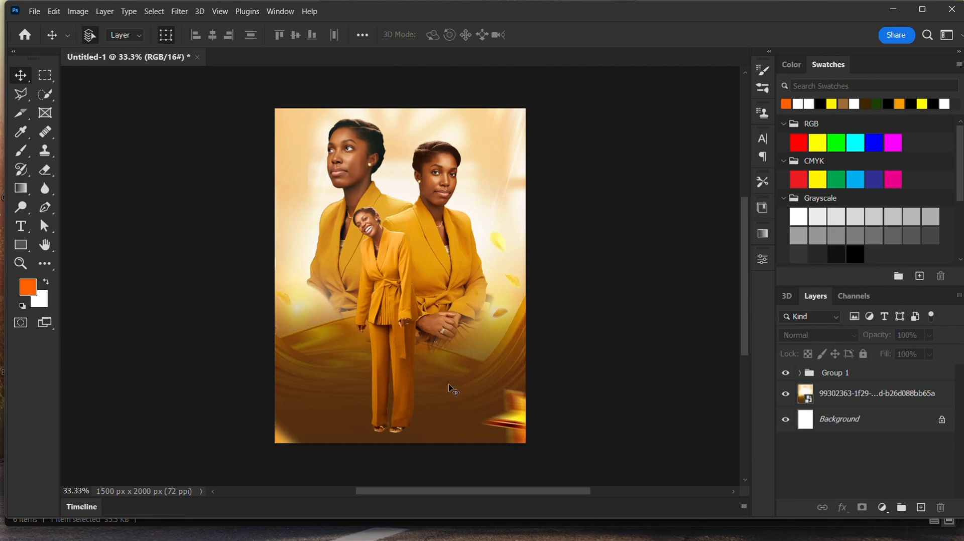
- Add a new layer above bliss wife 3 (1) and set the soft brush to a flattened 234 px tip
left_click(389, 294)
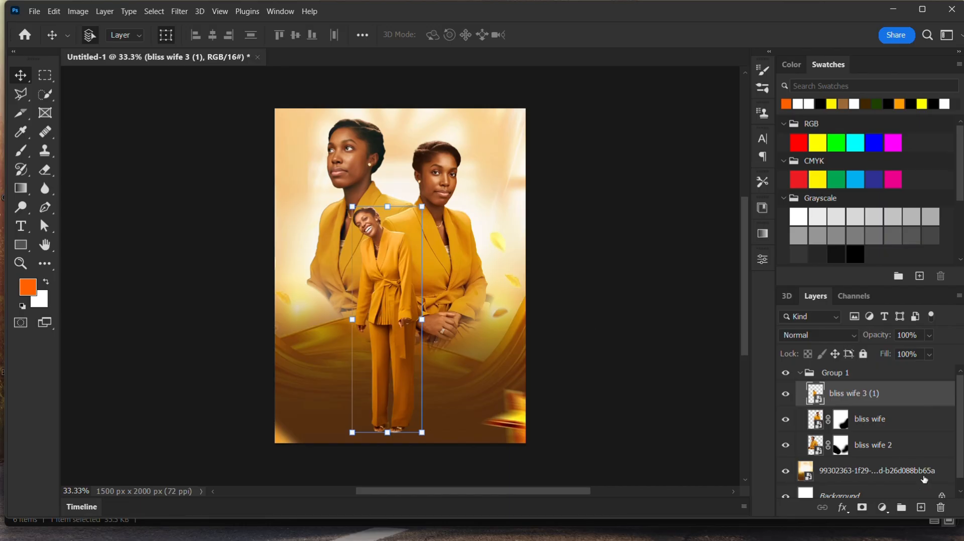
left_click(922, 508)
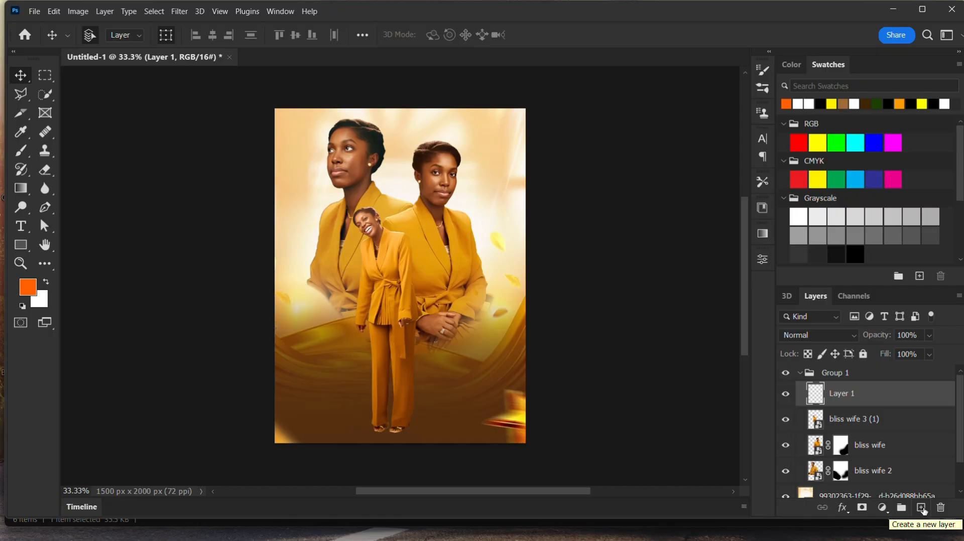
left_click(19, 154)
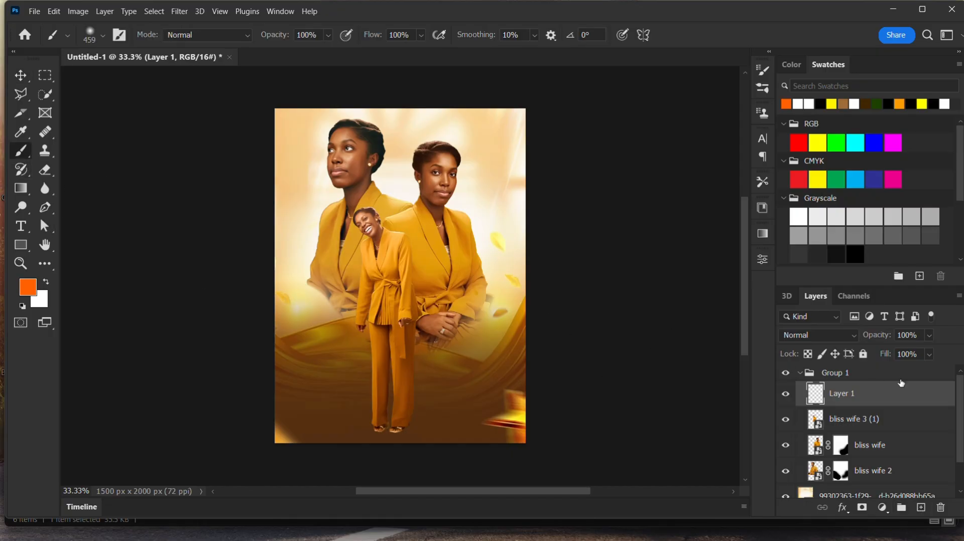
left_click(103, 37)
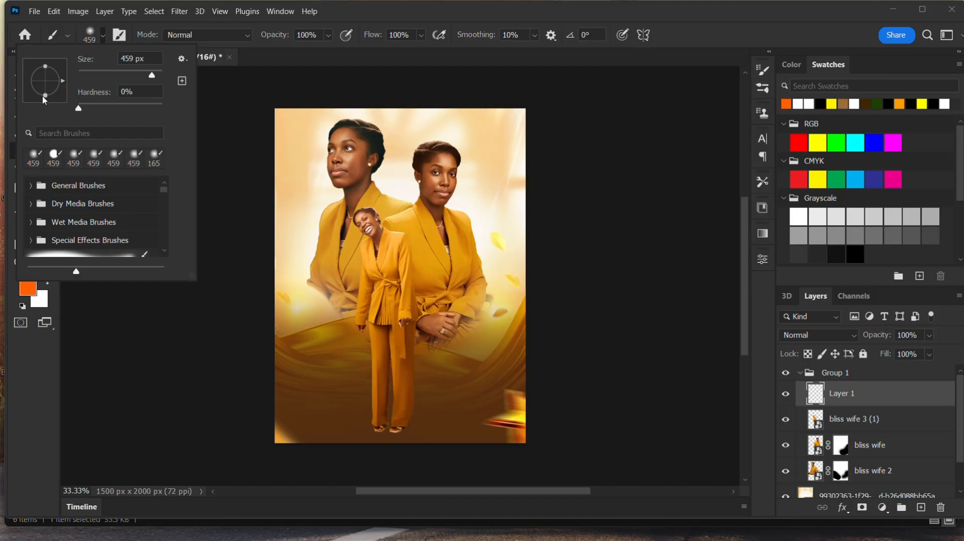
left_click_drag(43, 97, 46, 85)
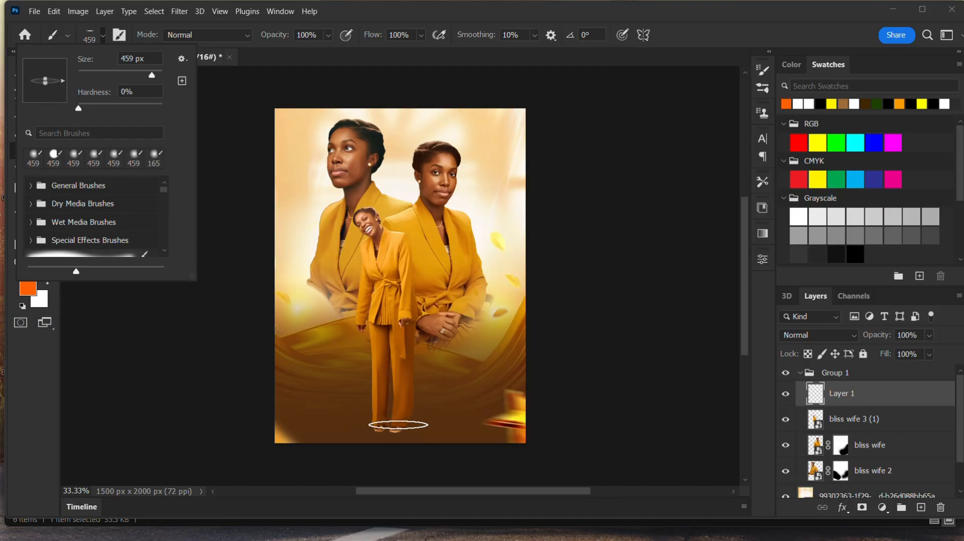
mouse_move(44, 85)
left_mouse_down()
mouse_move(44, 106)
mouse_move(46, 86)
left_mouse_up()
left_click_drag(151, 75, 142, 76)
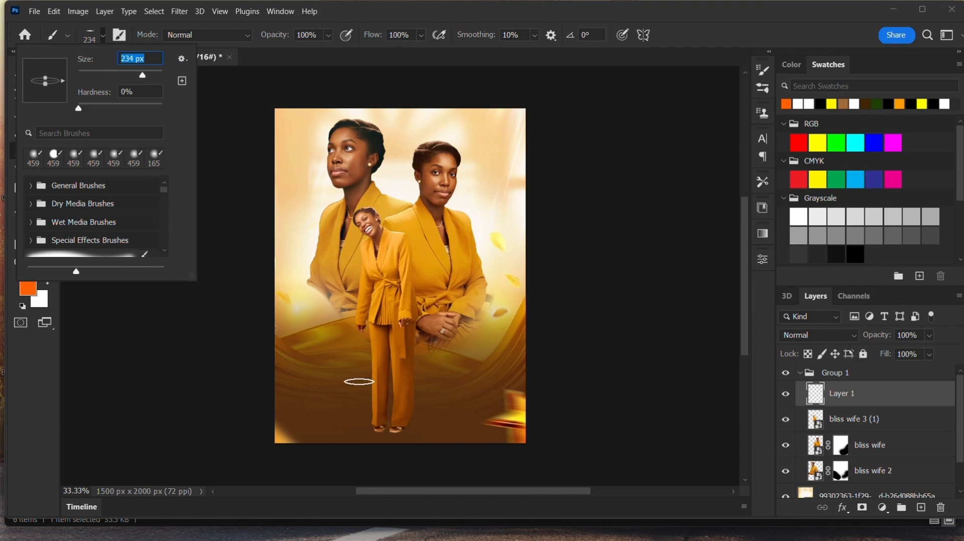
- Set the foreground colour to 000000 and paint an oval shadow beneath the standing figure's feet
left_click(29, 291)
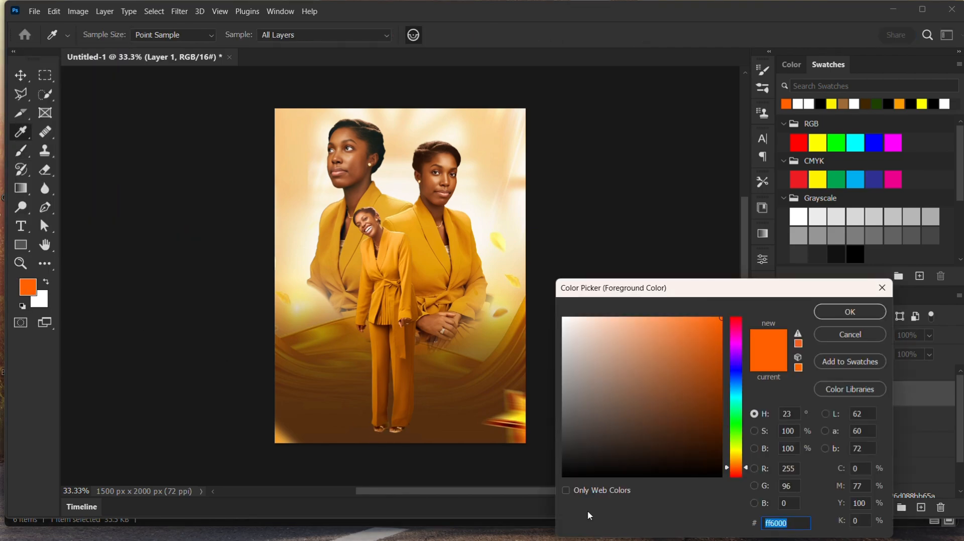
type("000000")
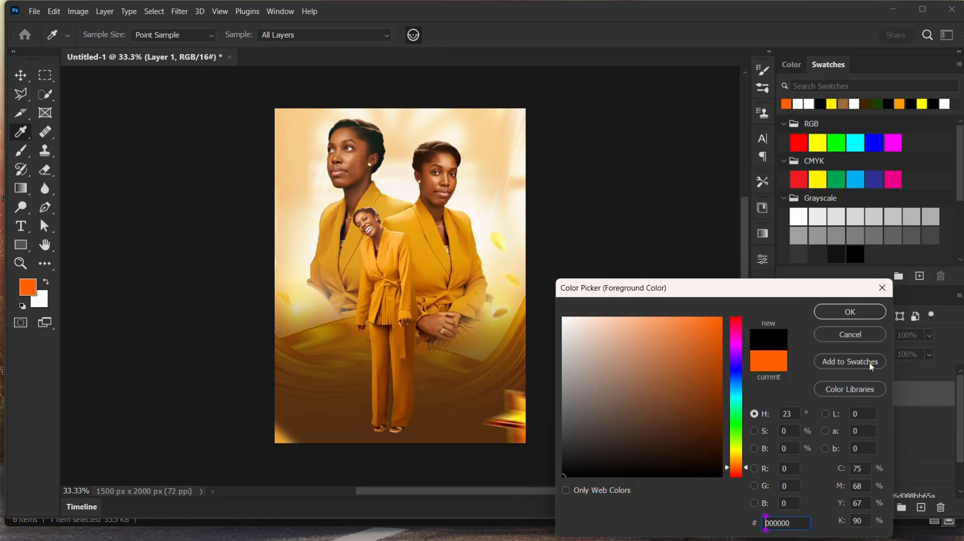
left_click(865, 313)
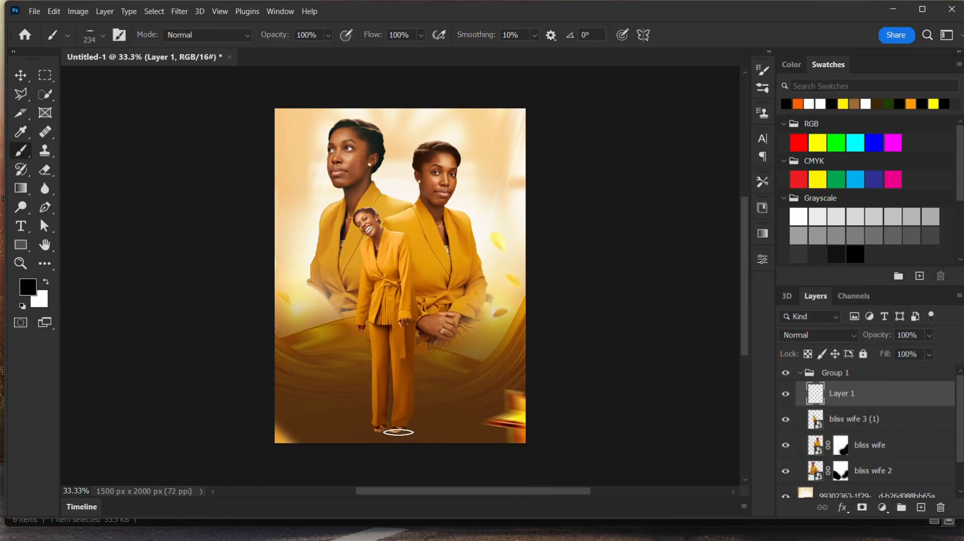
left_click(395, 429)
left_click_drag(388, 435, 391, 432)
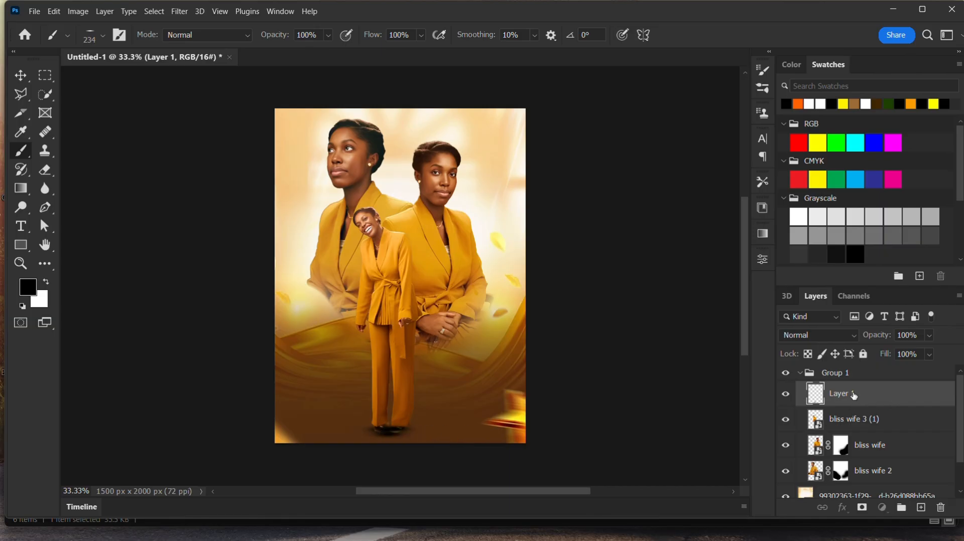
- Move the shadow layer beneath bliss wife 3 (1) and set its opacity to 90%
left_click_drag(854, 396, 869, 432)
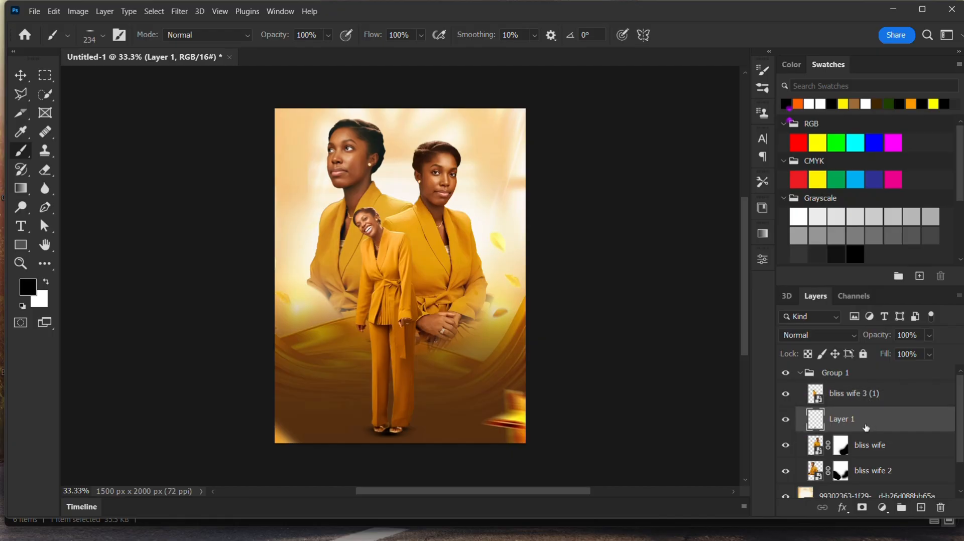
left_click(876, 394)
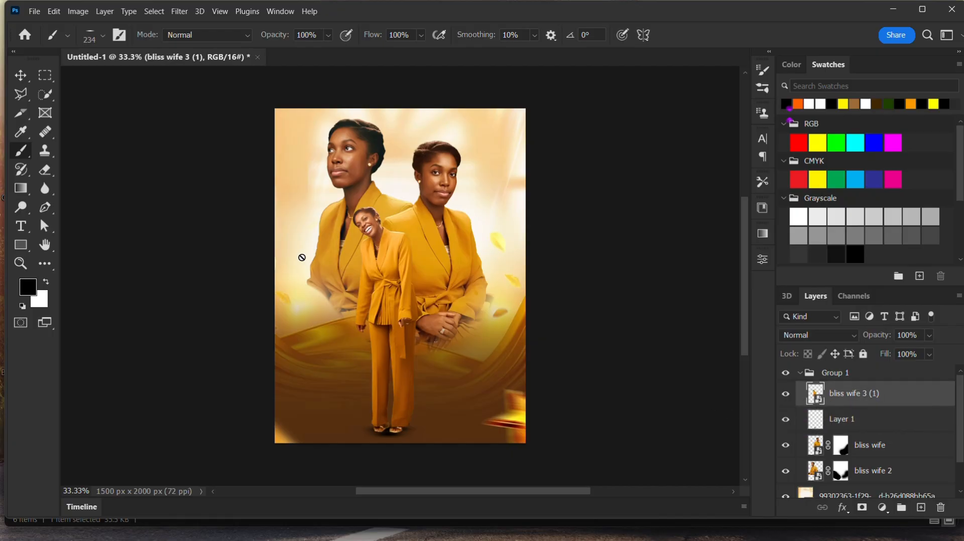
left_click(849, 421)
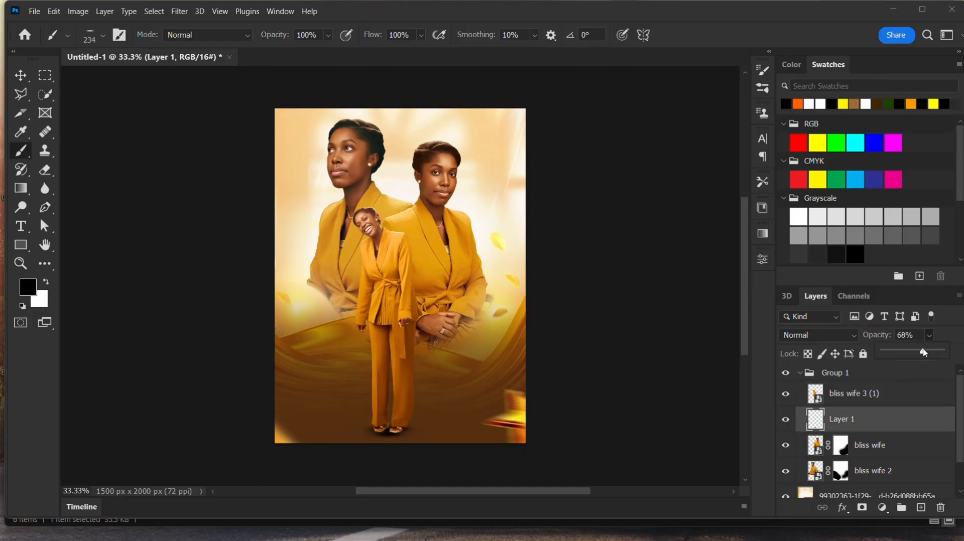
left_click_drag(929, 335, 937, 357)
mouse_move(952, 350)
left_mouse_down()
mouse_move(958, 358)
mouse_move(940, 354)
left_mouse_up()
left_click(20, 76)
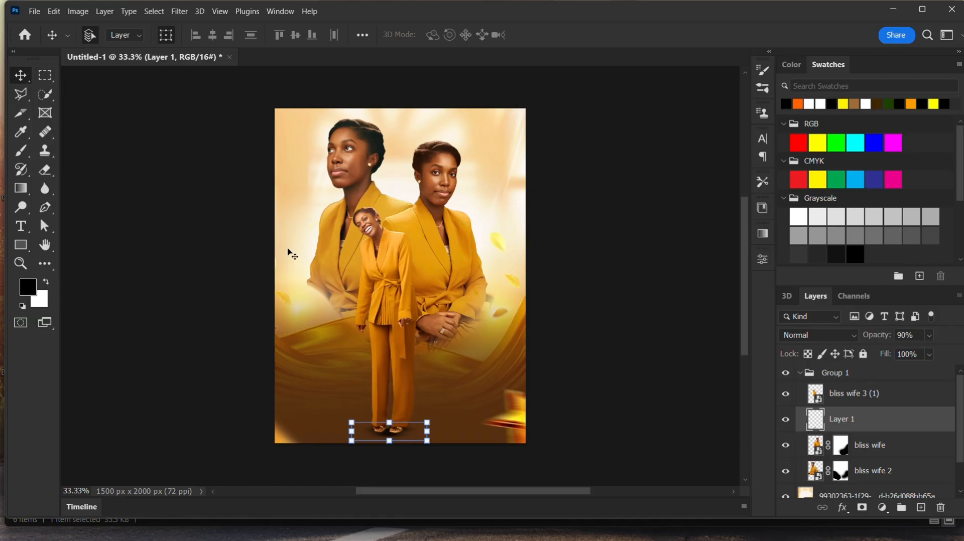
left_click(636, 325)
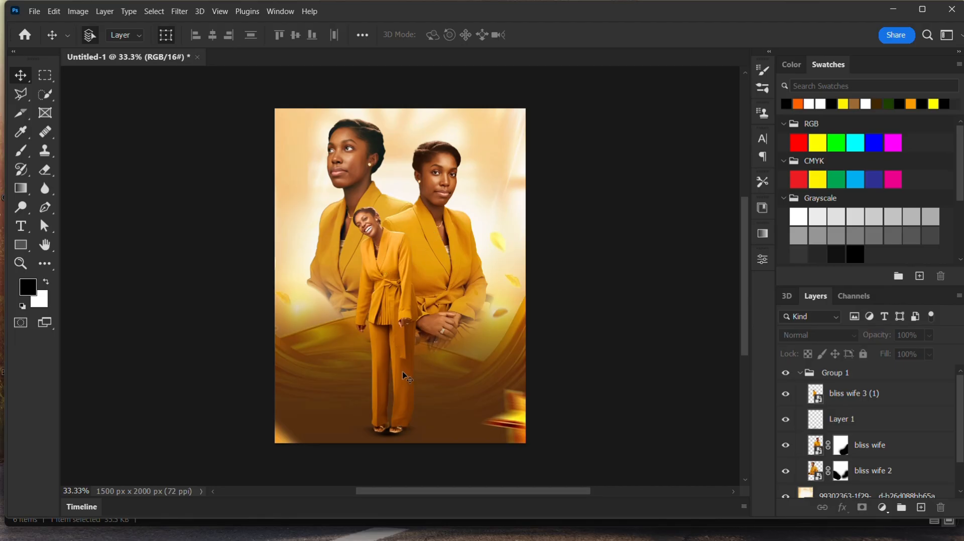
mouse_move(434, 537)
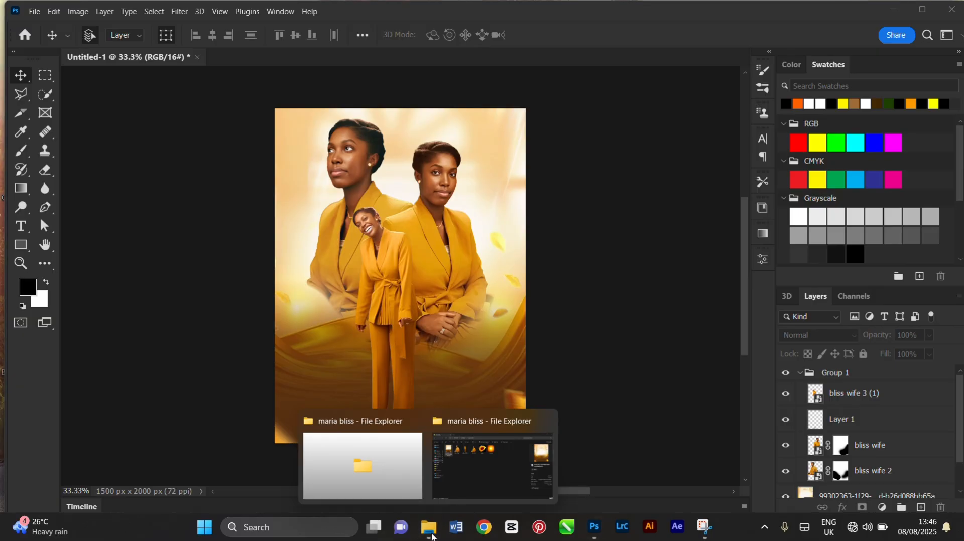
left_click(489, 467)
left_click(400, 121)
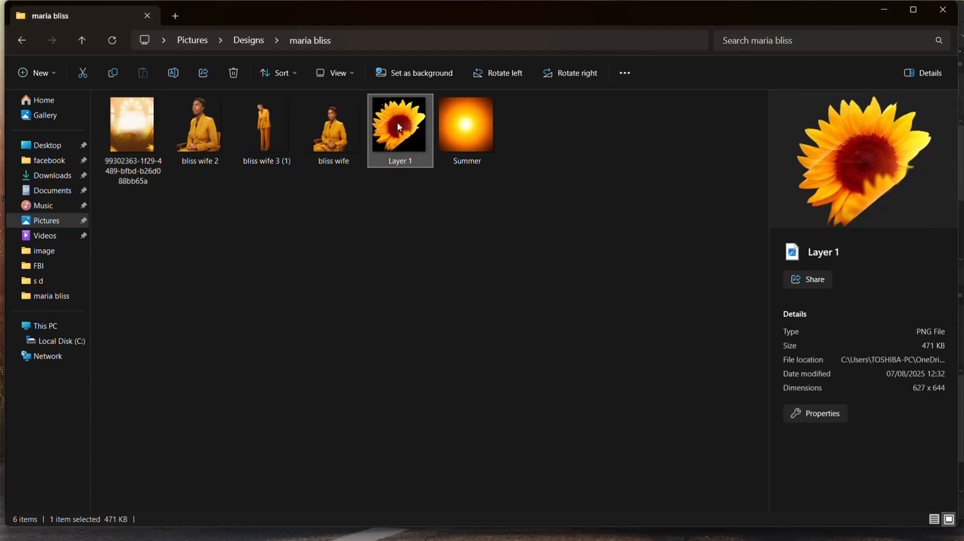
left_click_drag(399, 124, 347, 288)
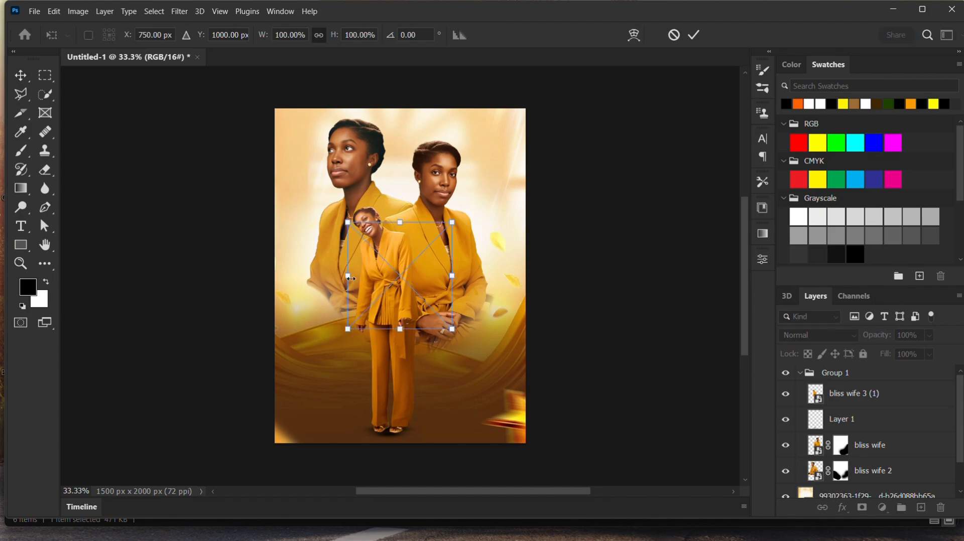
left_click_drag(407, 282, 334, 242)
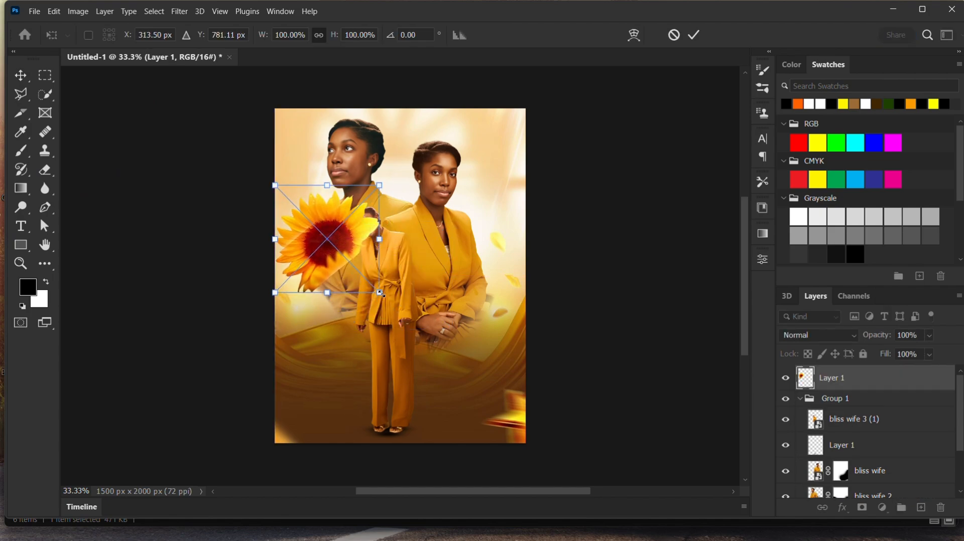
left_click_drag(375, 303, 428, 356)
left_click_drag(343, 291, 379, 312)
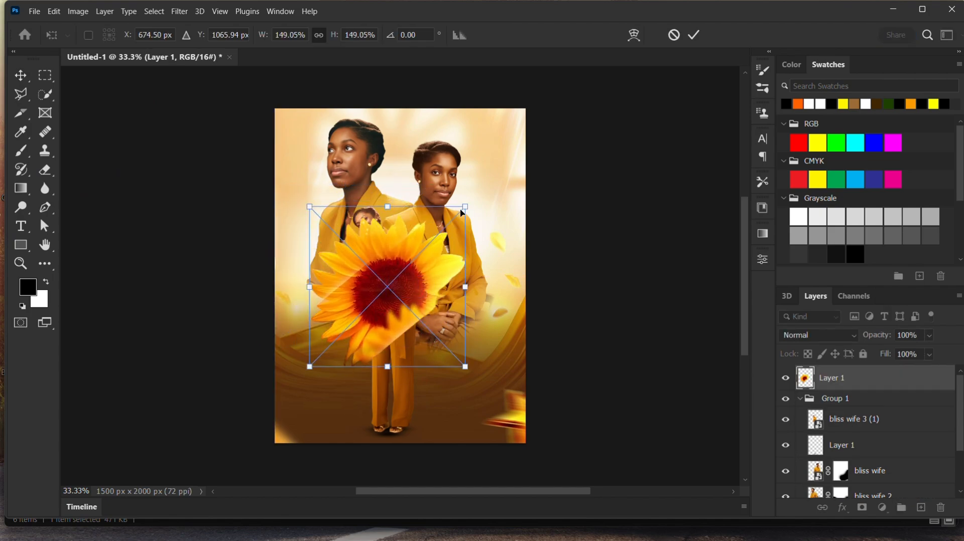
left_click(694, 35)
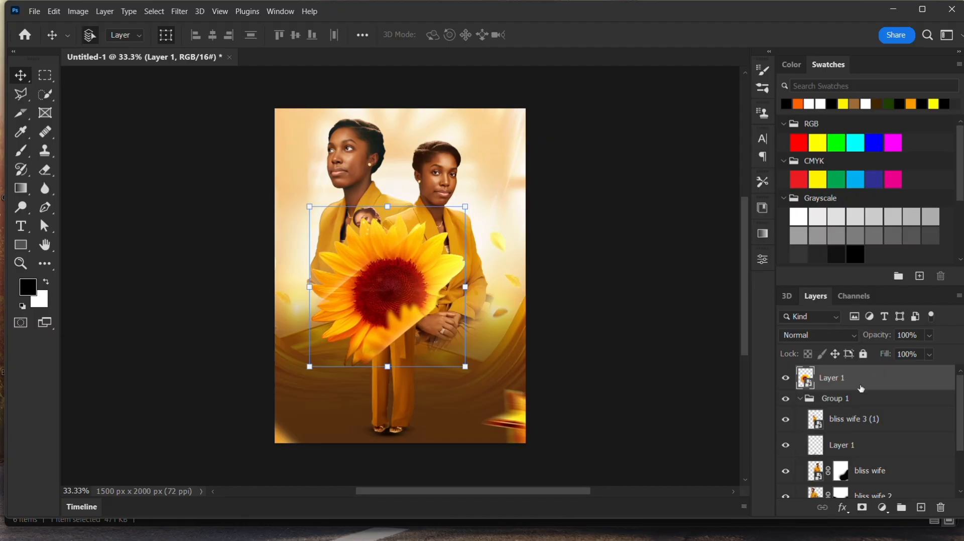
- Move the sunflower layer beneath bliss wife 3 (1), then scale it to about 224% and rotate it about -38° behind the figures' left side
left_click_drag(853, 381, 831, 413)
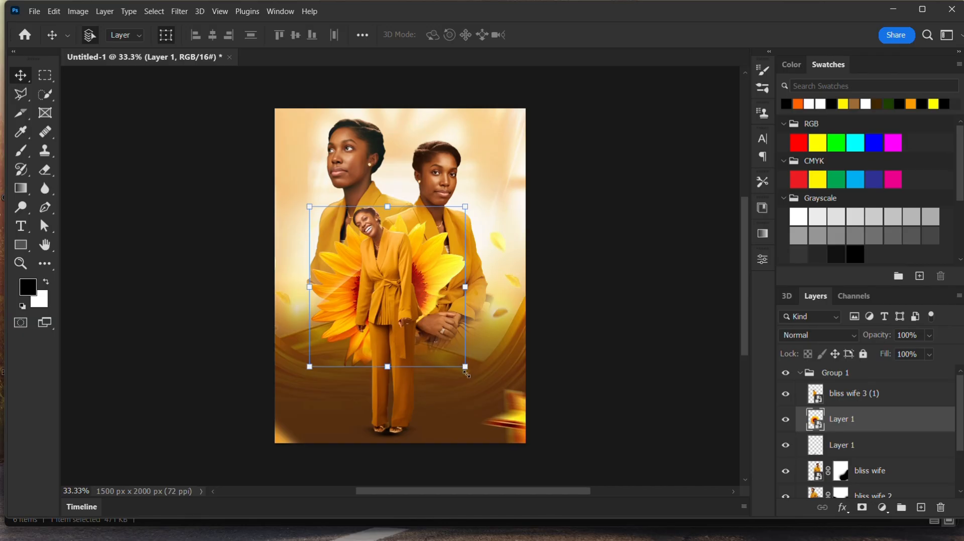
left_click_drag(468, 376, 532, 364)
left_click_drag(437, 295, 391, 286)
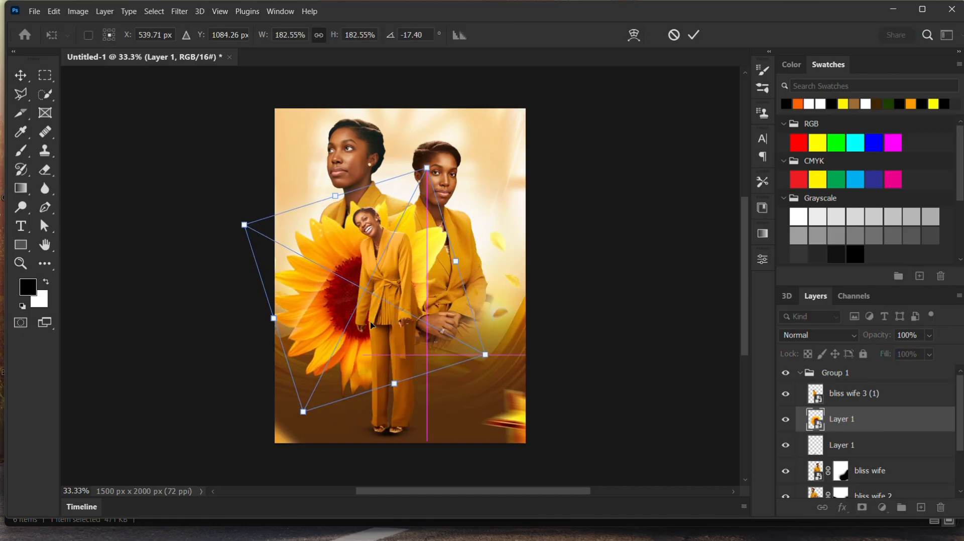
left_click_drag(294, 416, 324, 423)
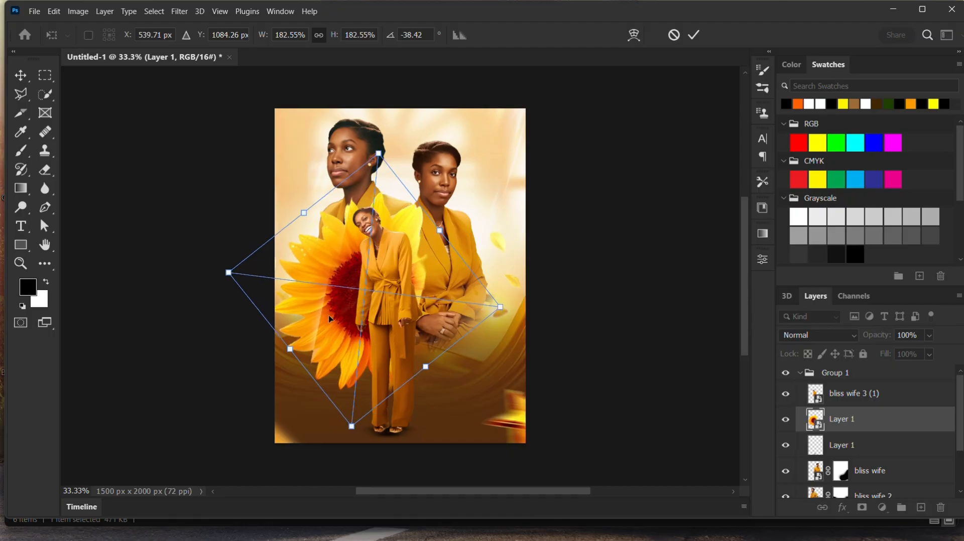
left_click_drag(336, 321, 300, 321)
left_click_drag(186, 276, 125, 267)
left_click_drag(314, 292, 348, 295)
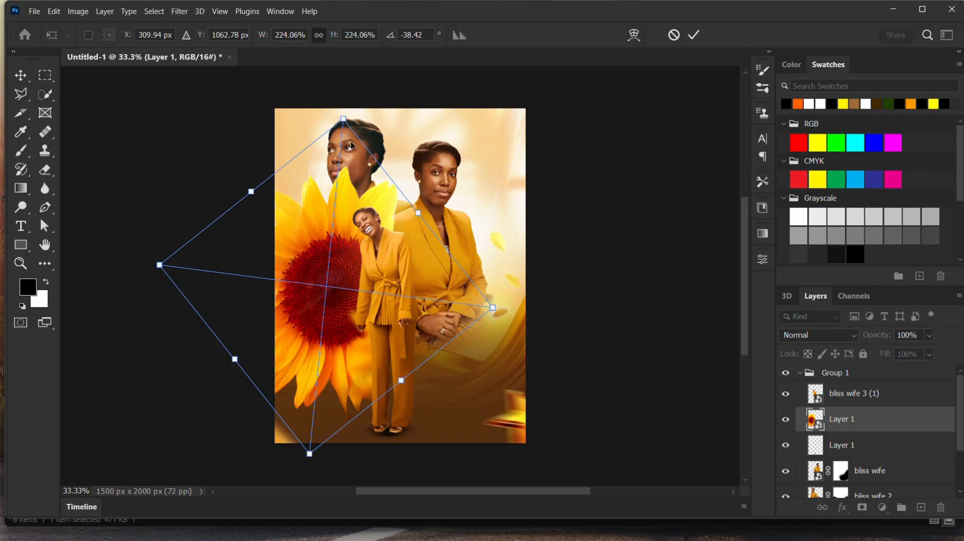
left_click_drag(343, 120, 336, 192)
left_click_drag(321, 354, 337, 342)
left_click_drag(326, 440, 329, 416)
left_click_drag(329, 331, 330, 337)
left_click(694, 35)
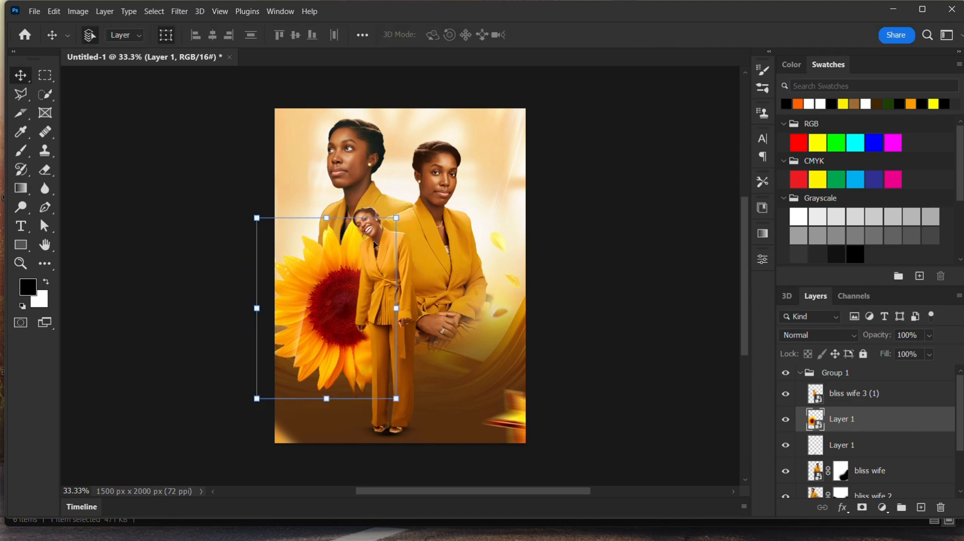
- Apply a Motion Blur to the sunflower with an angle of 5° and a distance of 110 pixels
left_click(179, 11)
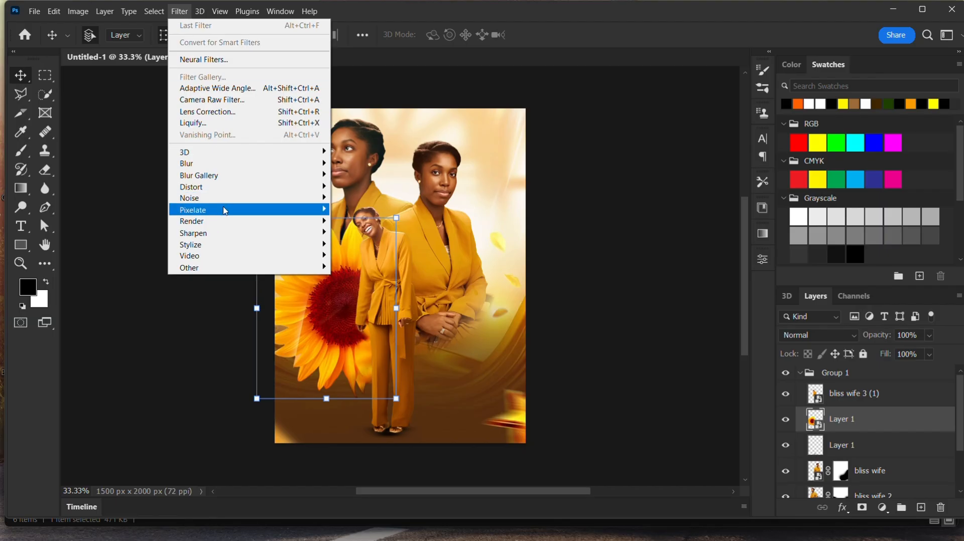
mouse_move(226, 164)
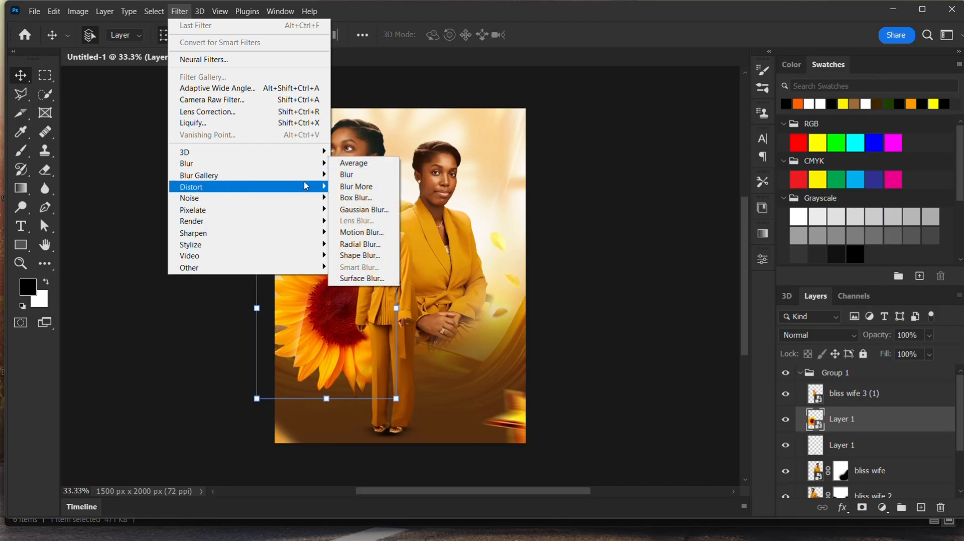
left_click(364, 233)
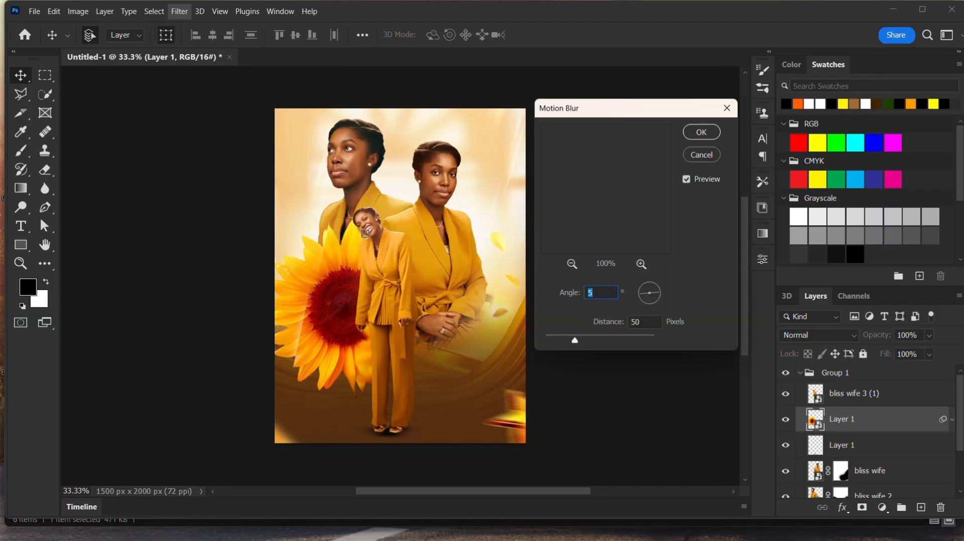
left_click_drag(575, 341, 587, 344)
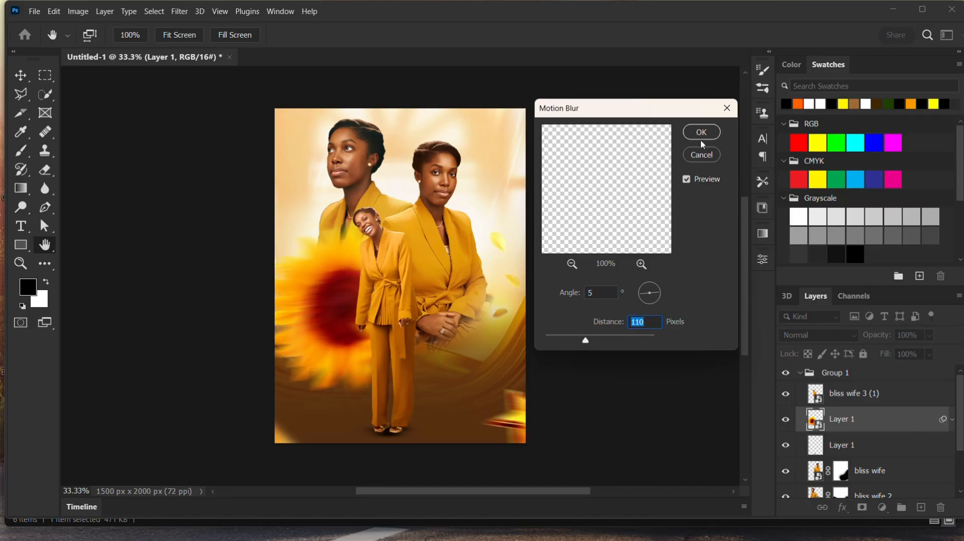
left_click(715, 137)
- Add a new layer above the bliss wife layer
key("v")
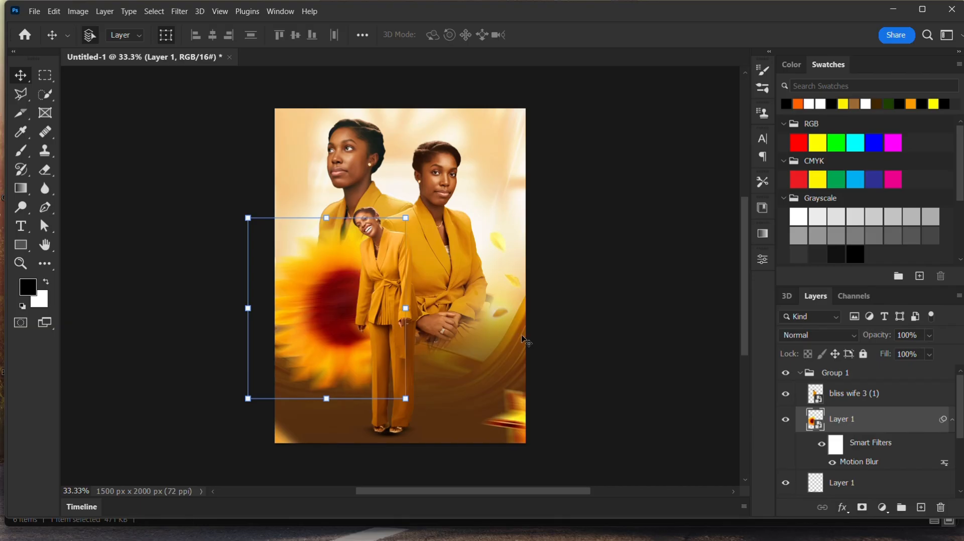
left_click(454, 332)
left_click(462, 387)
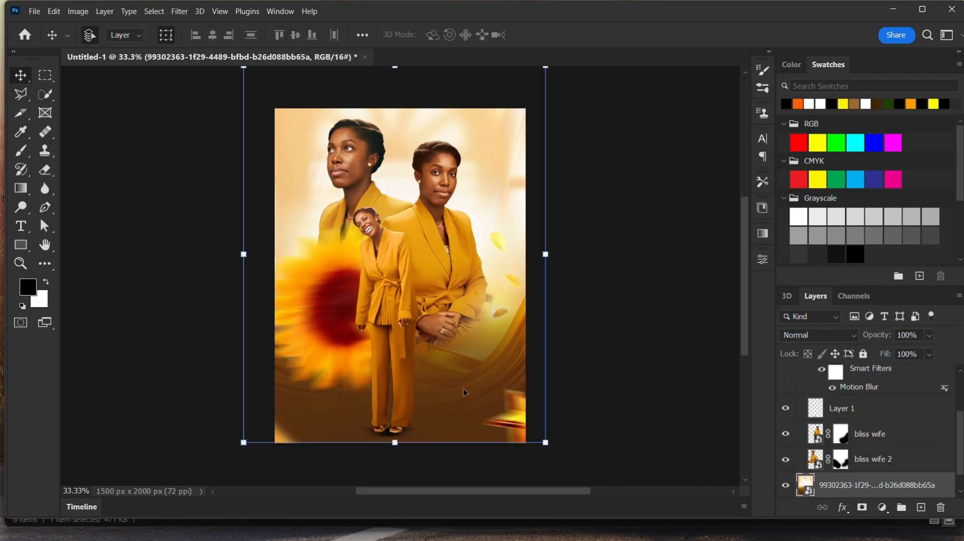
left_click(592, 355)
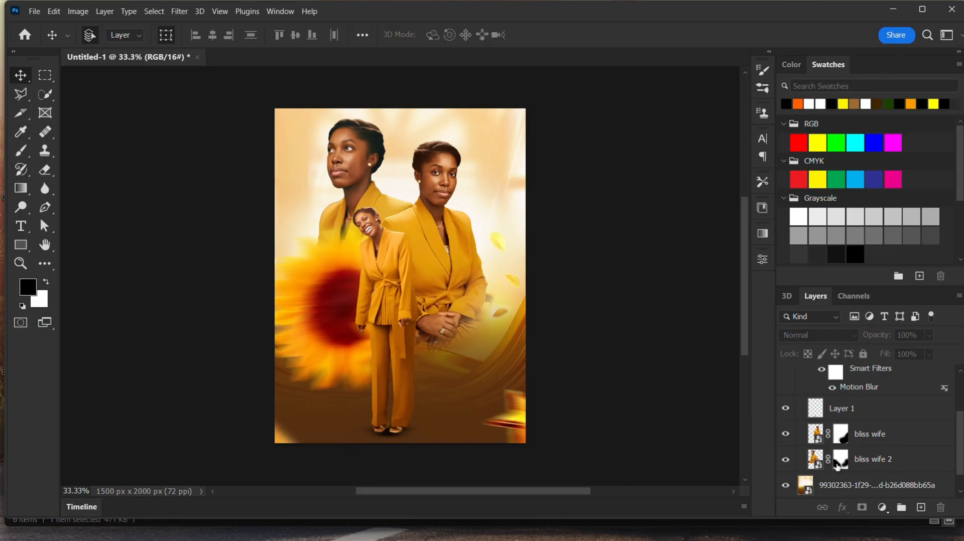
left_click(878, 437)
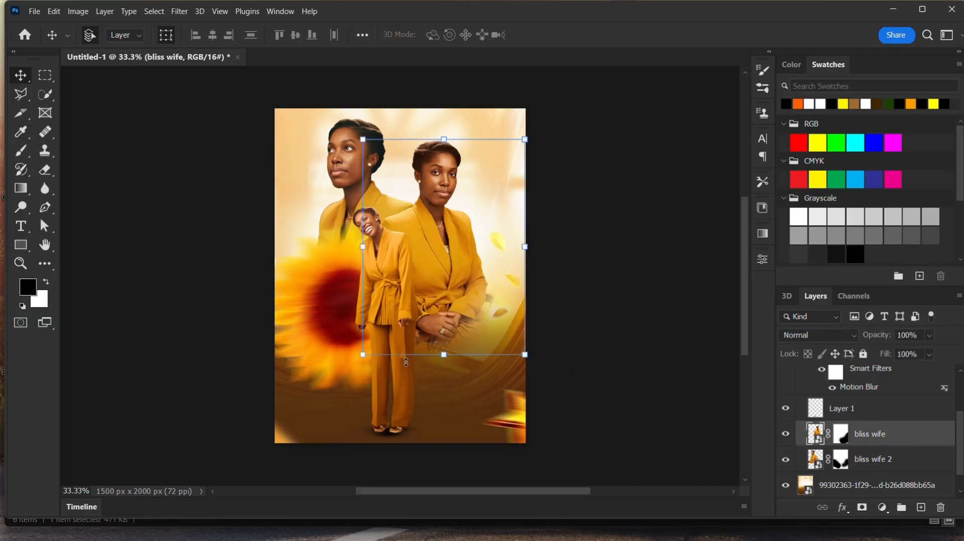
left_click(922, 508)
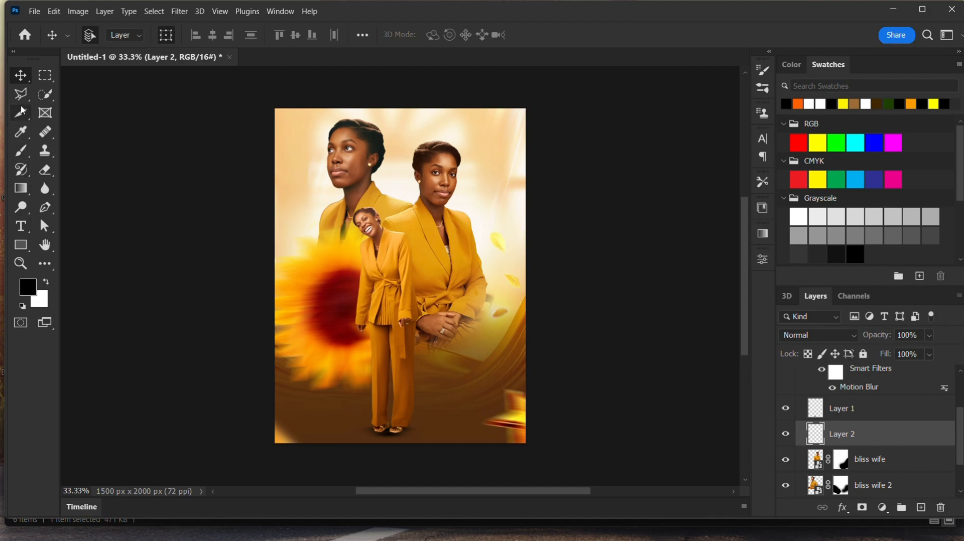
- Switch to the soft brush with a round tip and sample the golden colour a67f24 from the background as foreground
left_click(21, 154)
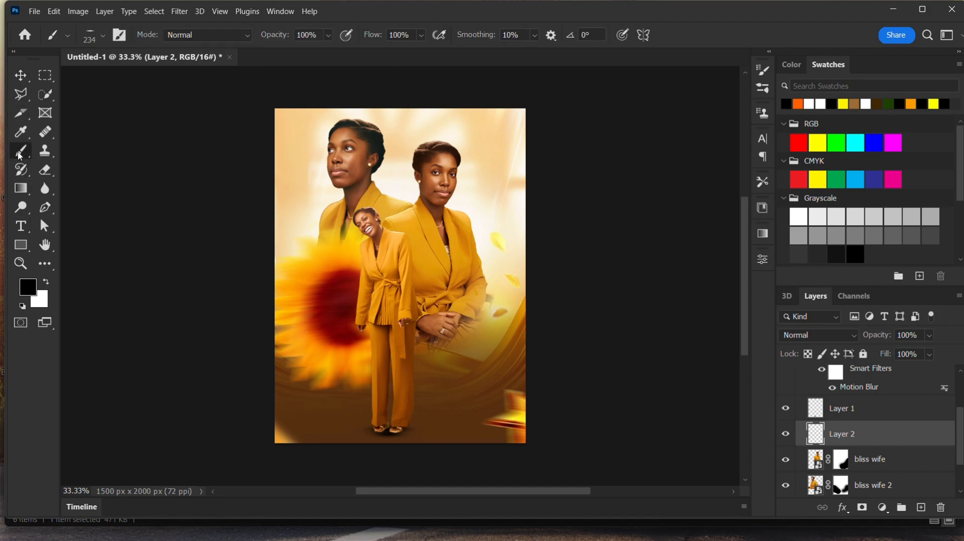
left_click(100, 39)
mouse_move(45, 84)
left_mouse_down()
mouse_move(37, 103)
mouse_move(74, 88)
left_mouse_up()
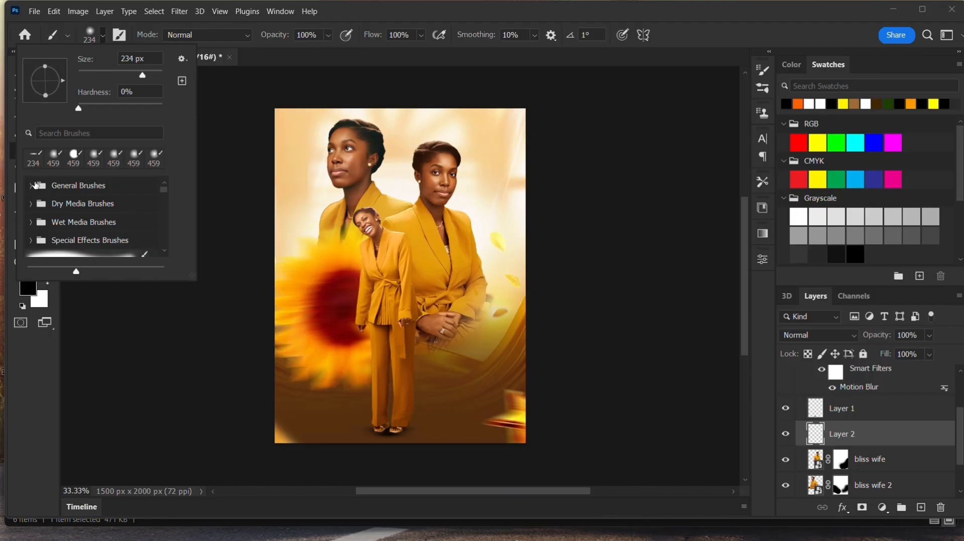
left_click(29, 288)
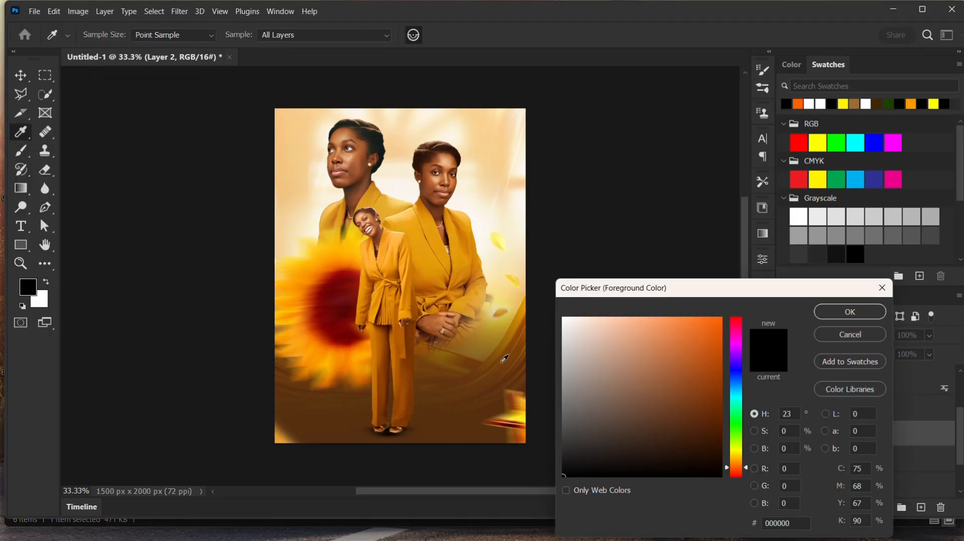
left_click(495, 328)
left_click(499, 336)
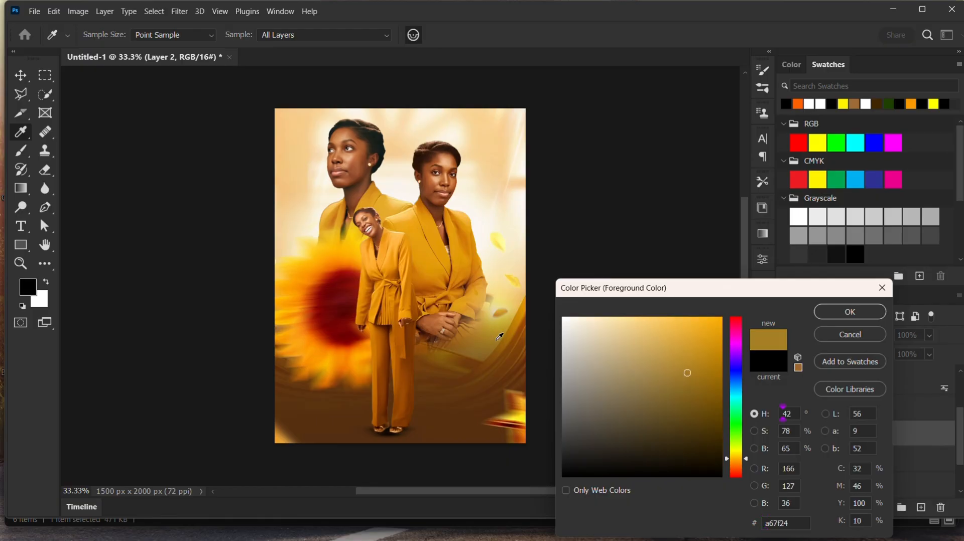
left_click(850, 312)
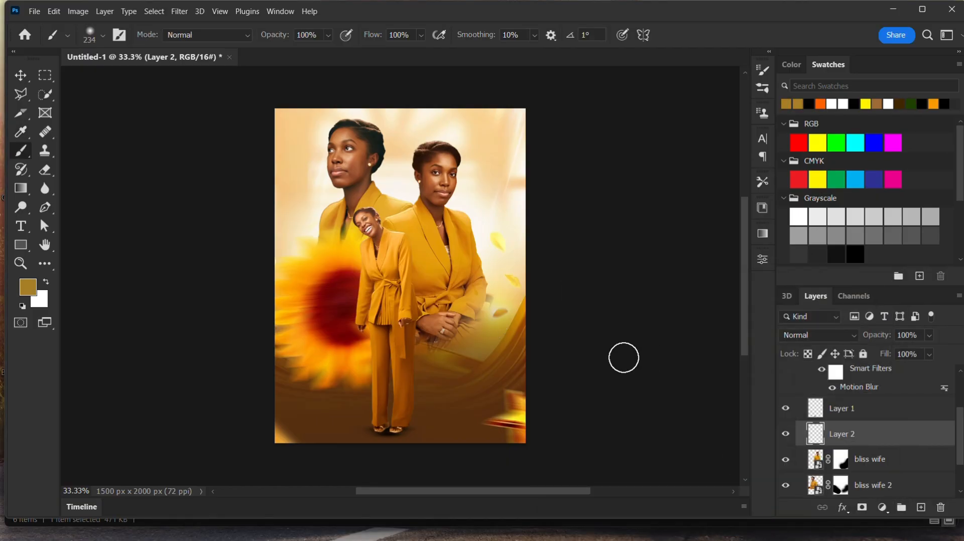
- Enlarge the brush to 459 px, paint a golden glow near the seated figure's hands, and set the layer opacity to 42%
left_click(103, 35)
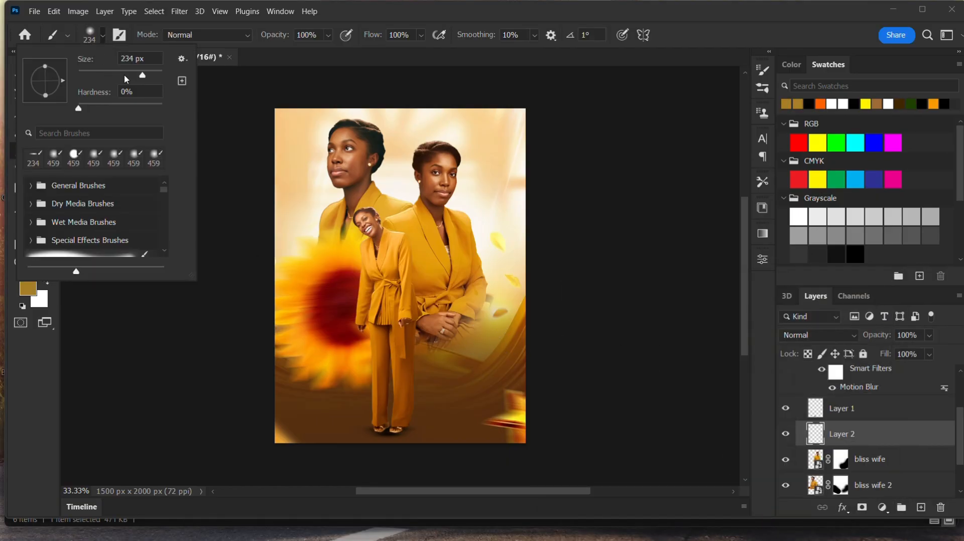
left_click_drag(144, 76, 152, 75)
mouse_move(474, 329)
left_mouse_down()
mouse_move(515, 311)
mouse_move(484, 339)
mouse_move(453, 347)
left_mouse_up()
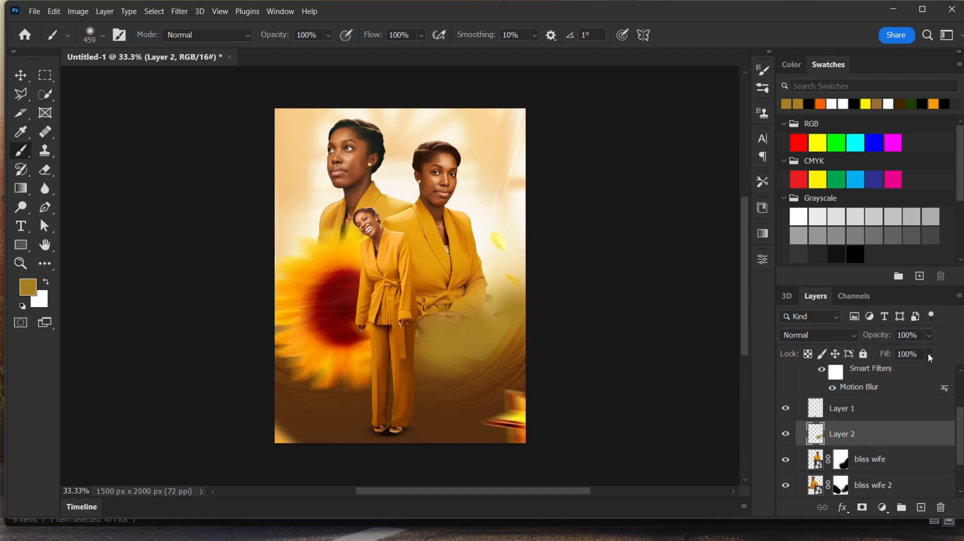
left_click(929, 335)
left_click_drag(943, 351, 923, 352)
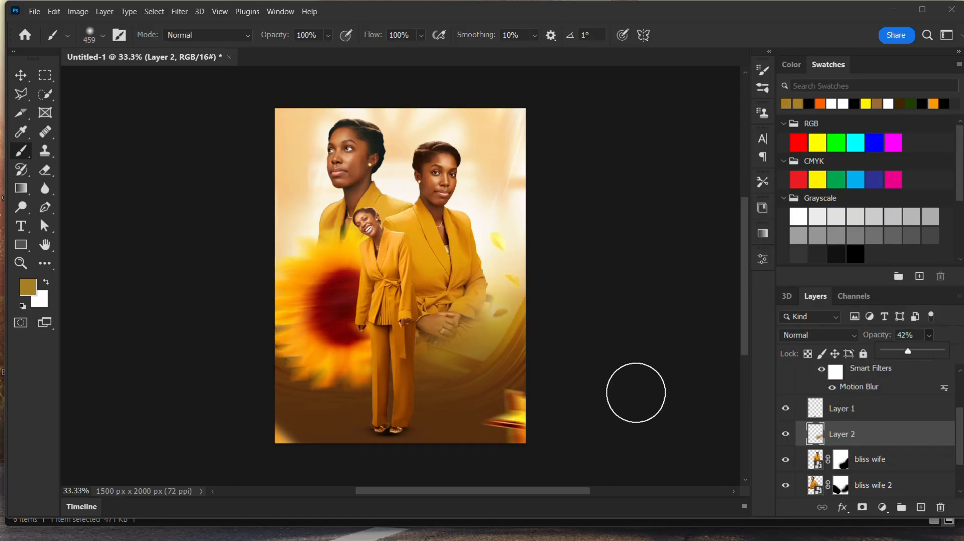
- Bring the Summer image from the file folder into the document and scale it to cover the whole canvas
left_click(15, 75)
left_click(601, 306)
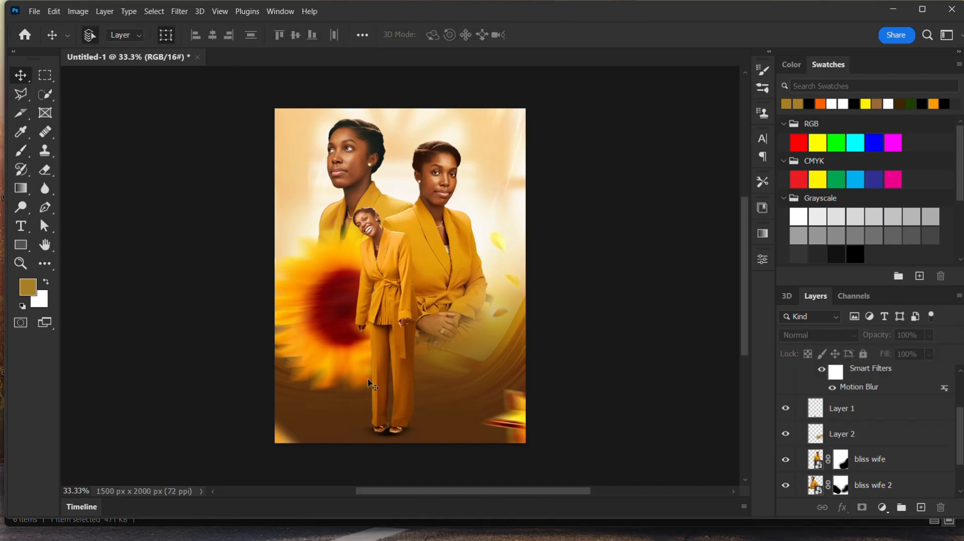
mouse_move(426, 534)
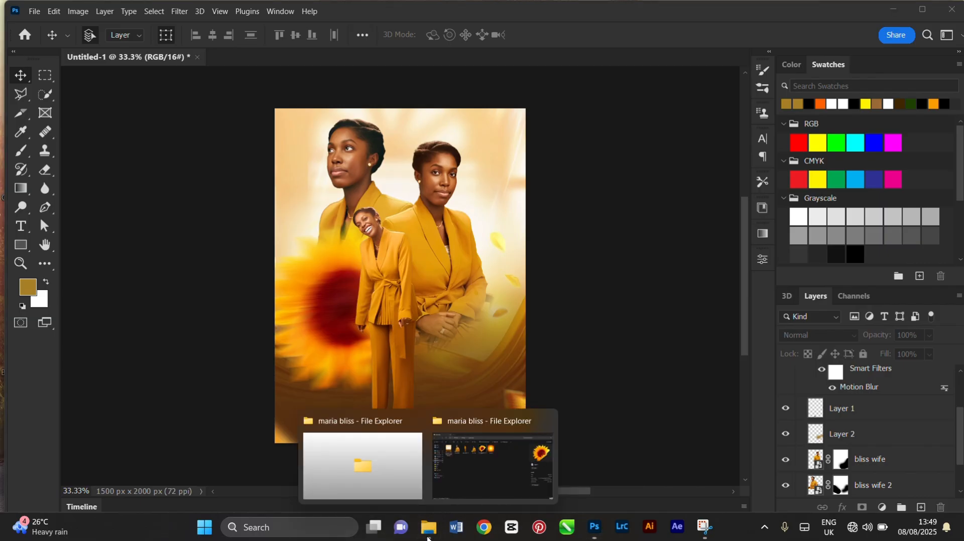
left_click(494, 473)
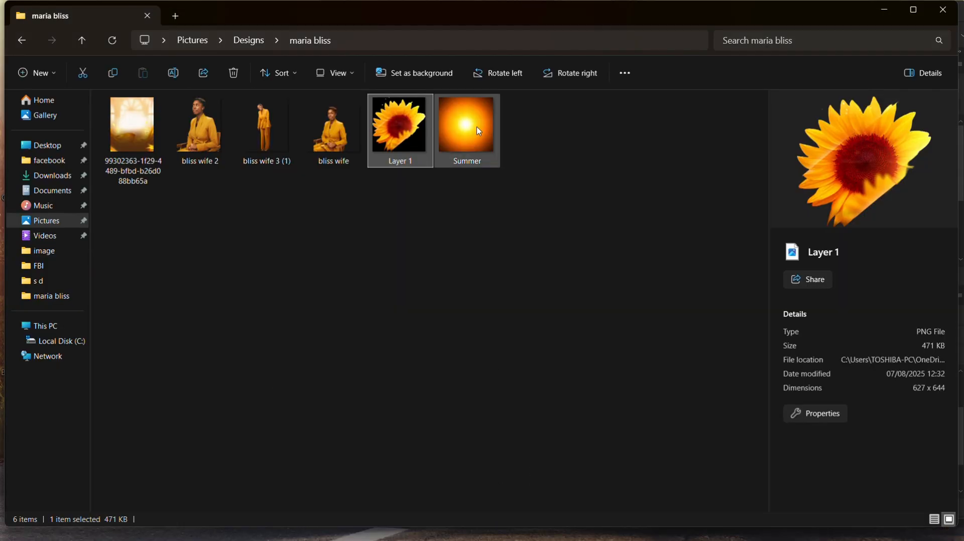
mouse_move(479, 131)
left_click_drag(481, 129, 432, 281)
left_click_drag(360, 240, 266, 143)
left_click_drag(440, 314, 576, 441)
left_click_drag(267, 134, 243, 108)
left_click_drag(400, 197, 396, 178)
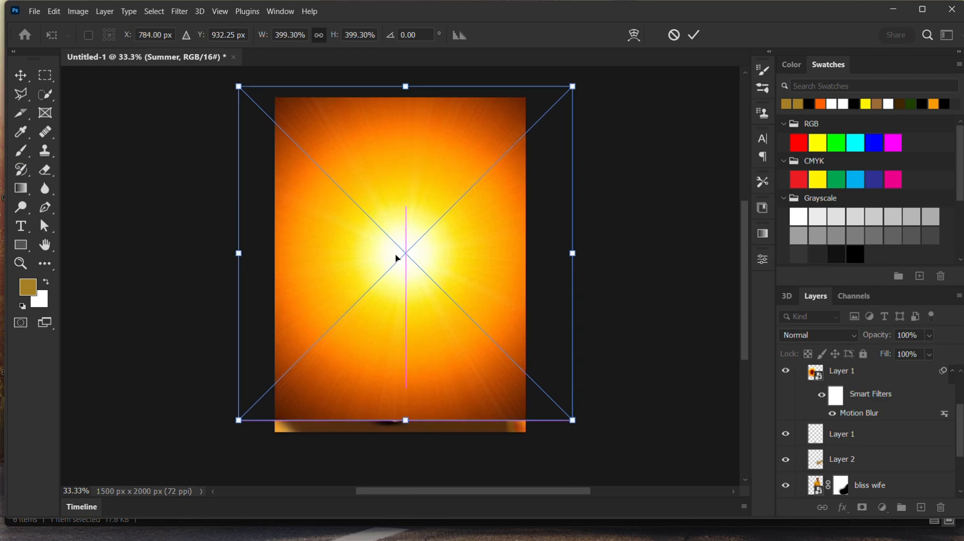
left_click_drag(403, 421, 404, 435)
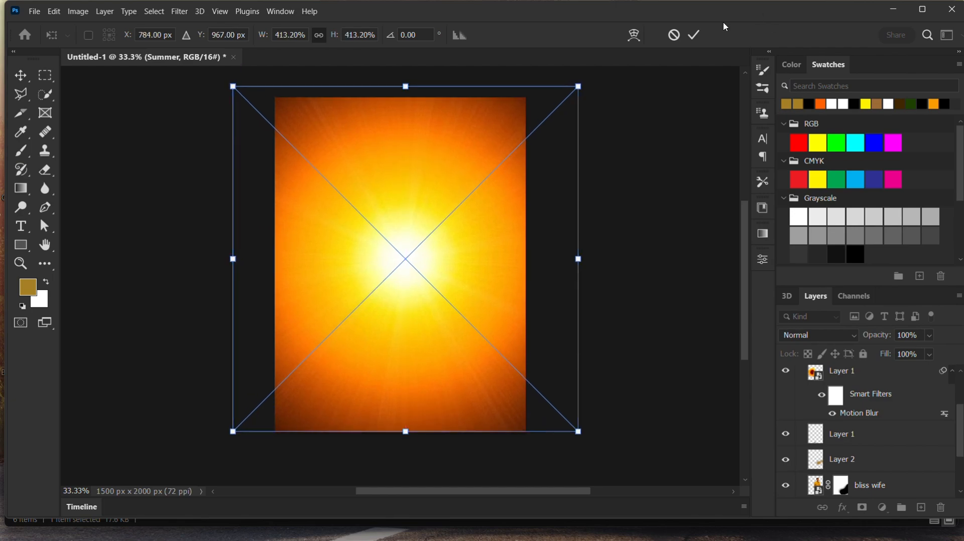
left_click(696, 36)
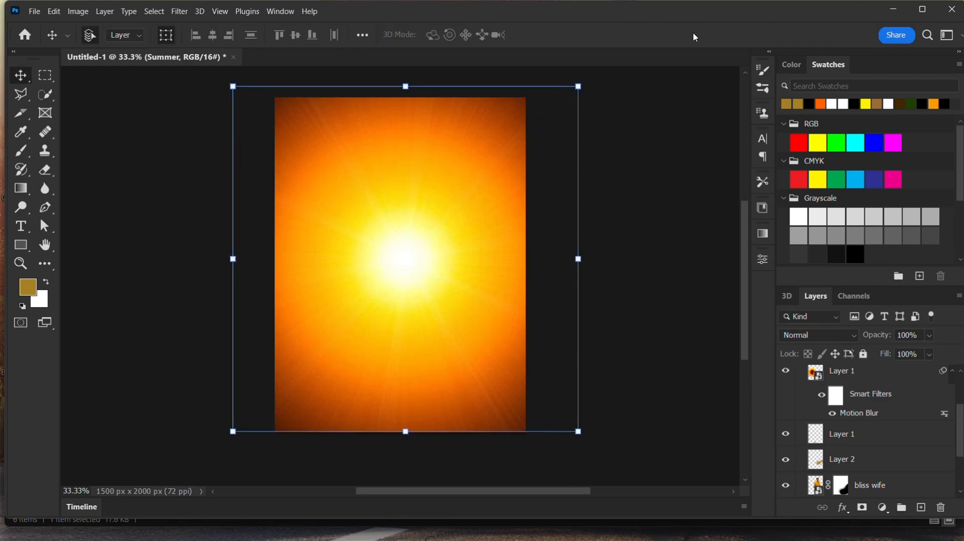
- Set the Summer layer's blend mode to Soft Light and enlarge it to about 458%
left_click(855, 338)
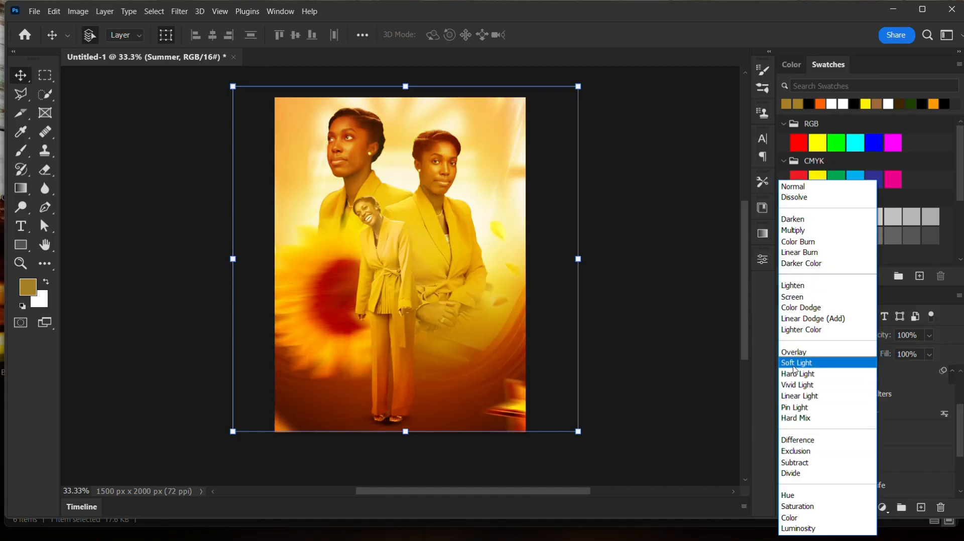
left_click(795, 364)
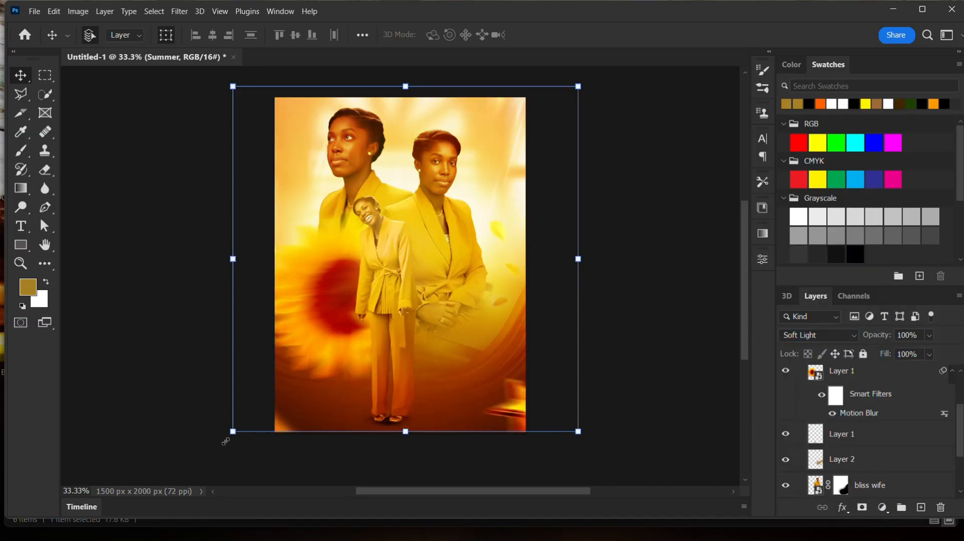
left_click_drag(226, 441, 196, 469)
left_click_drag(506, 170, 435, 186)
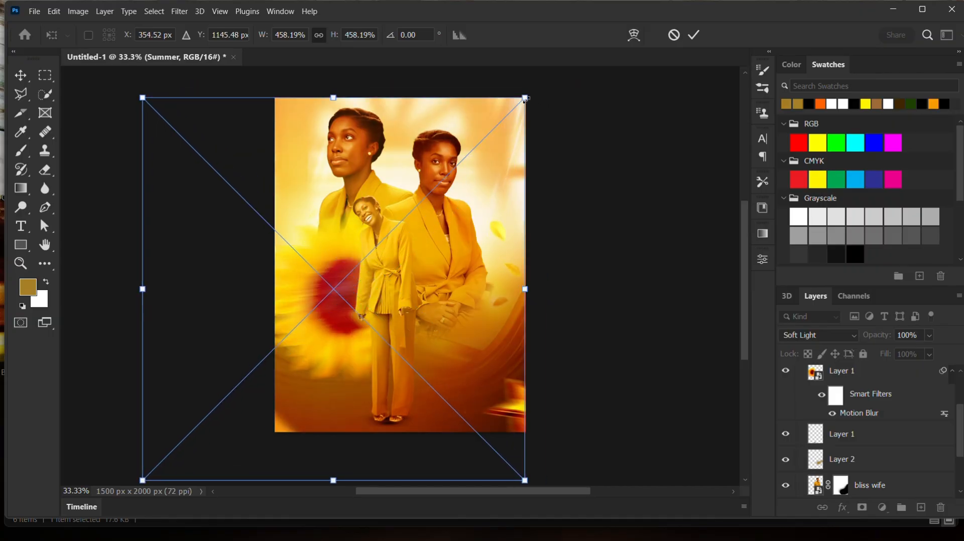
left_click_drag(526, 98, 541, 82)
left_click(693, 35)
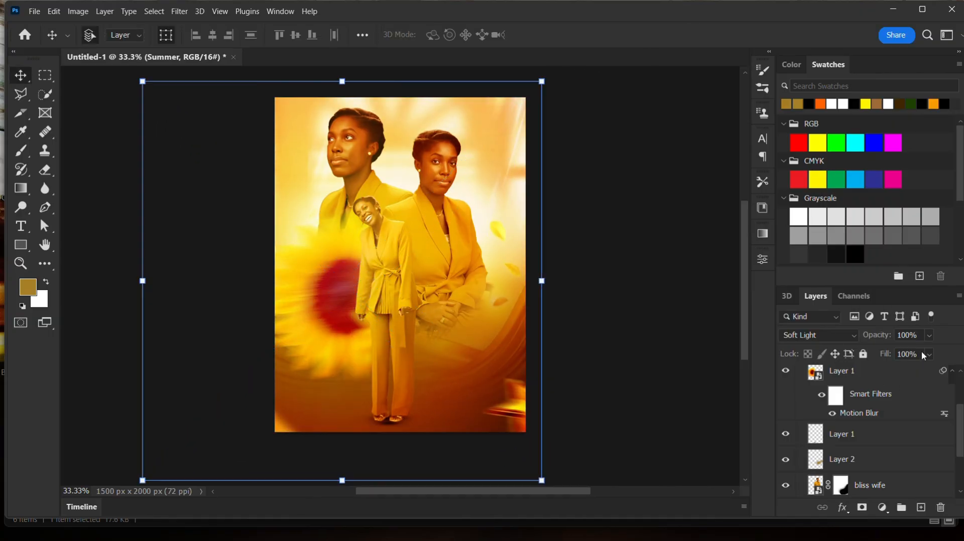
- Lower the Summer layer's fill to 17%
left_click(929, 355)
left_click_drag(912, 371, 893, 374)
left_click(650, 366)
left_click(649, 365)
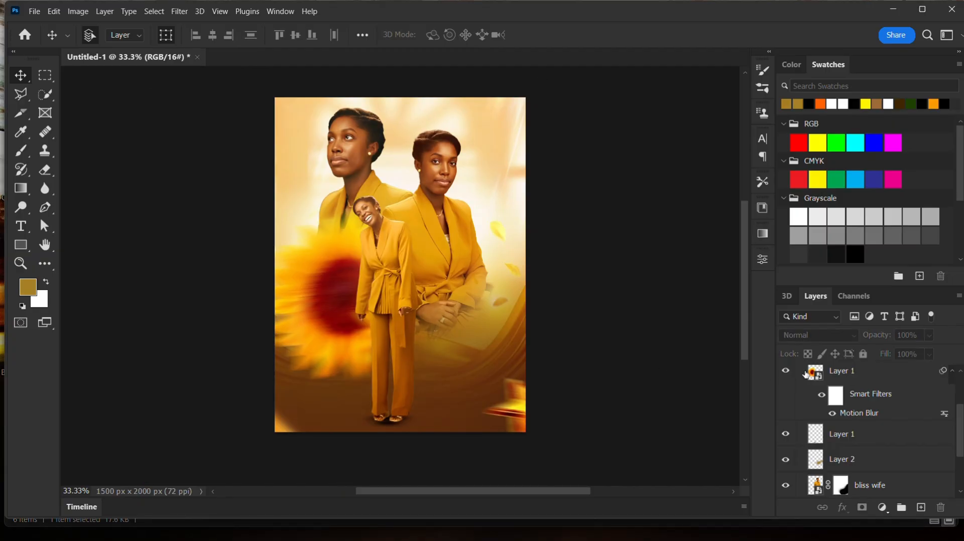
- Toggle the Summer overlay on and off to compare, leaving it hidden
left_click(784, 372)
left_click(784, 373)
scroll(824, 435, "up", 3)
left_click(837, 377)
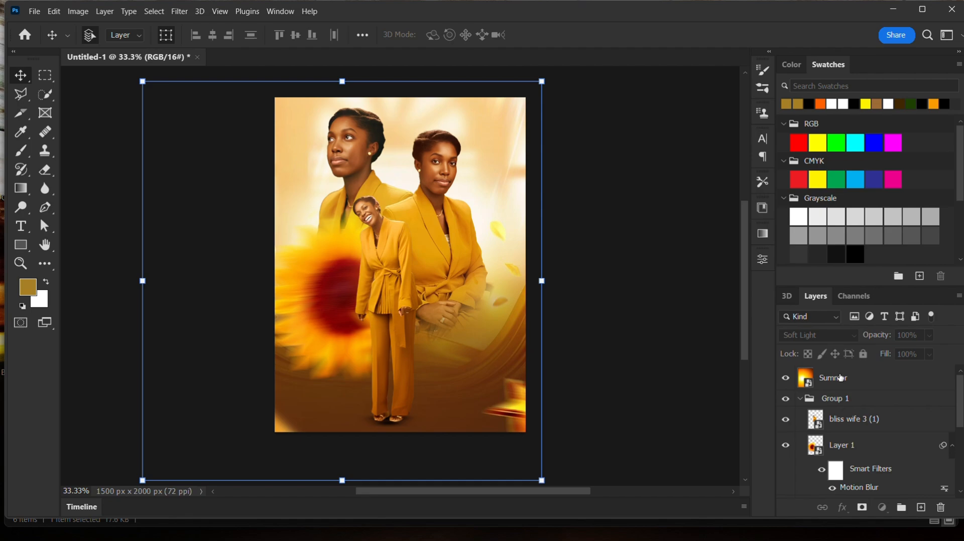
left_click(790, 382)
left_click(790, 381)
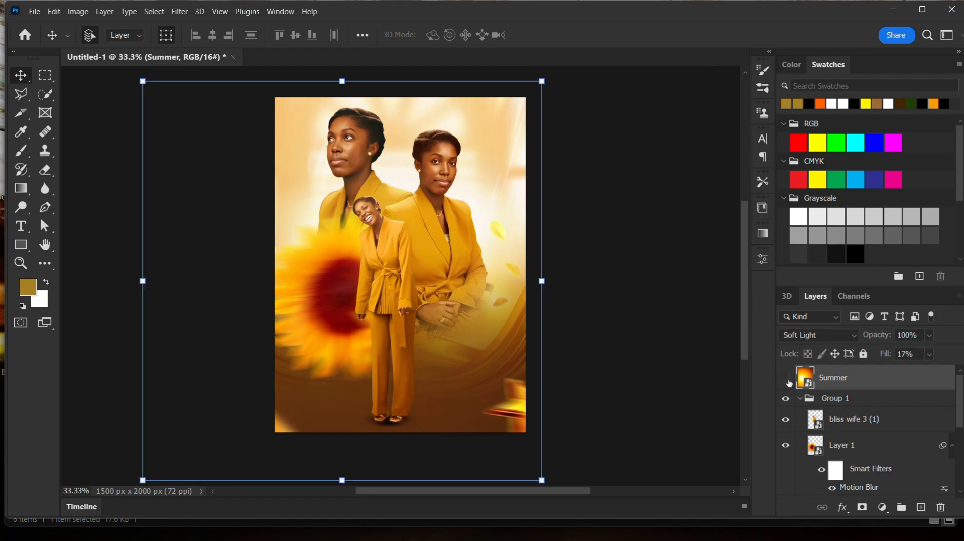
left_click(787, 380)
left_click(787, 380)
left_click(632, 342)
left_click(324, 223)
left_click(786, 380)
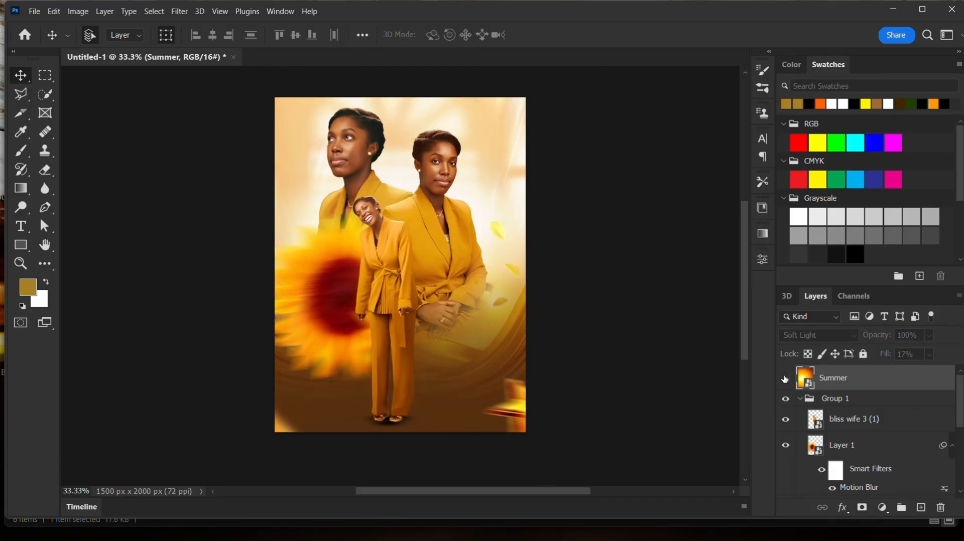
left_click(438, 169)
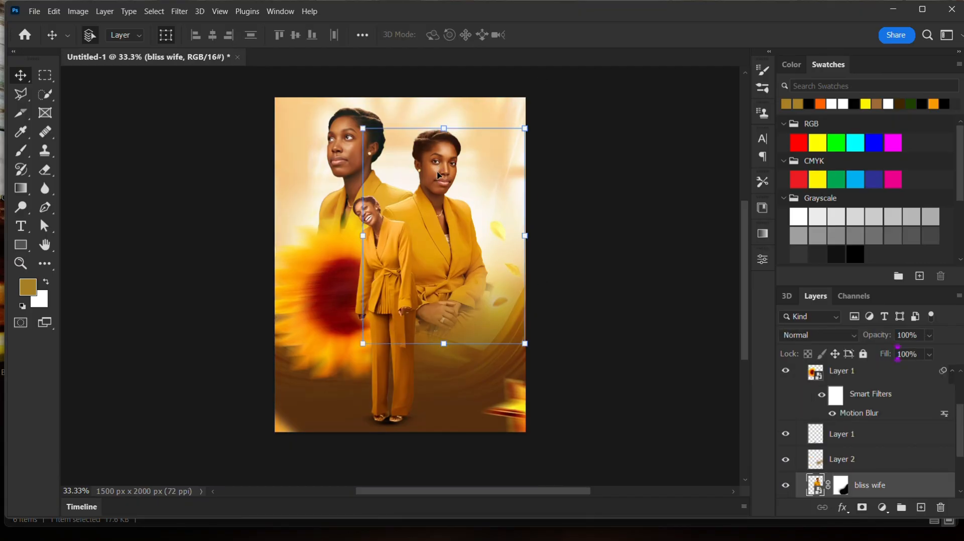
left_click(332, 131)
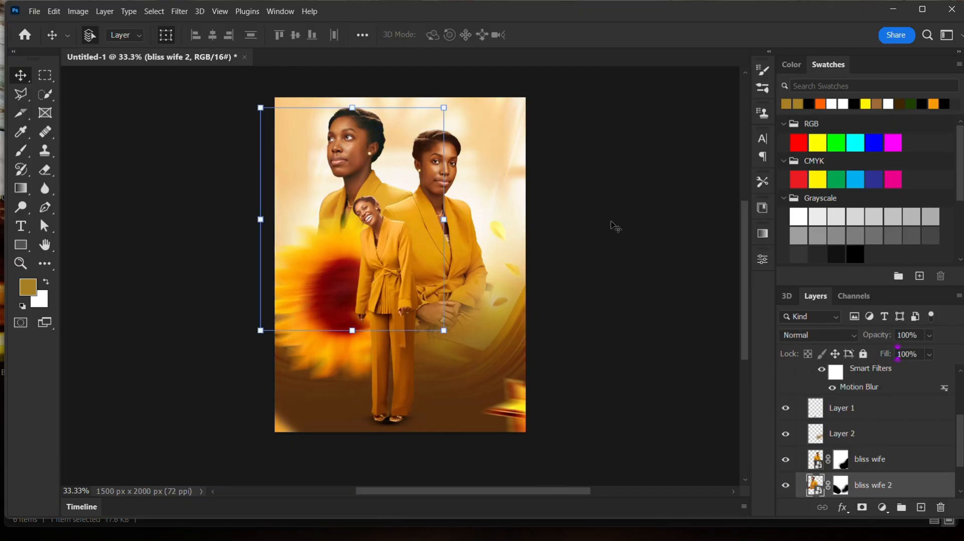
left_click(599, 249)
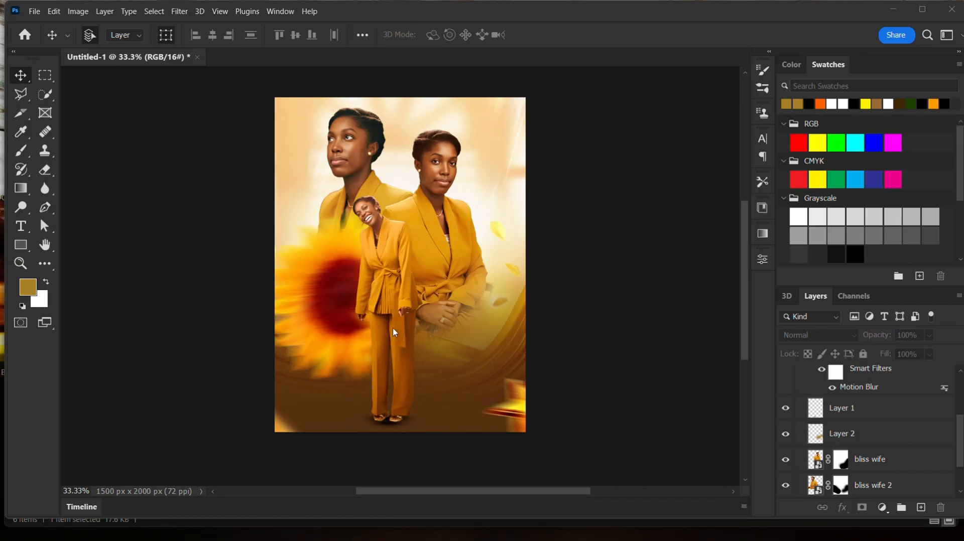
- Add a text layer reading "Marie" in Arial Bold 24 pt over the standing figure's legs
left_click(763, 138)
left_click(21, 229)
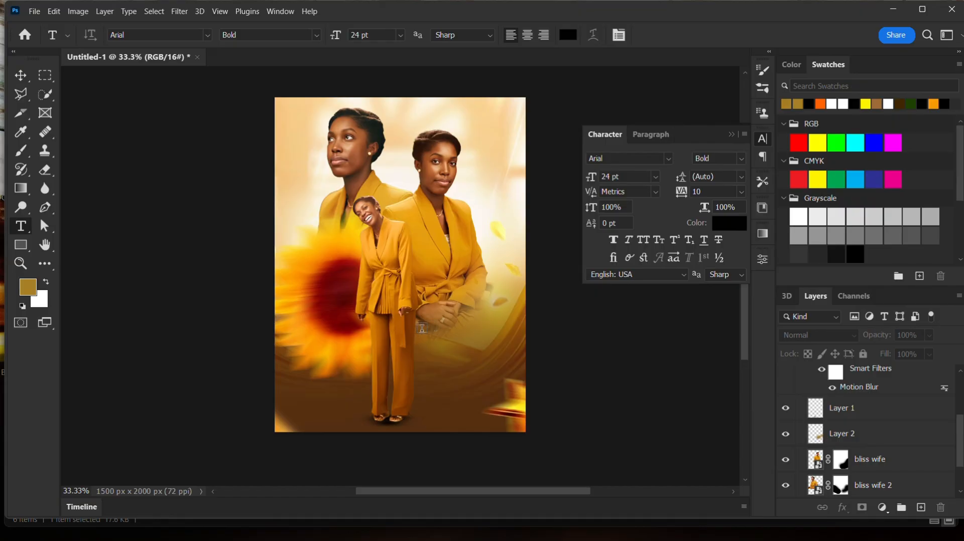
left_click(410, 356)
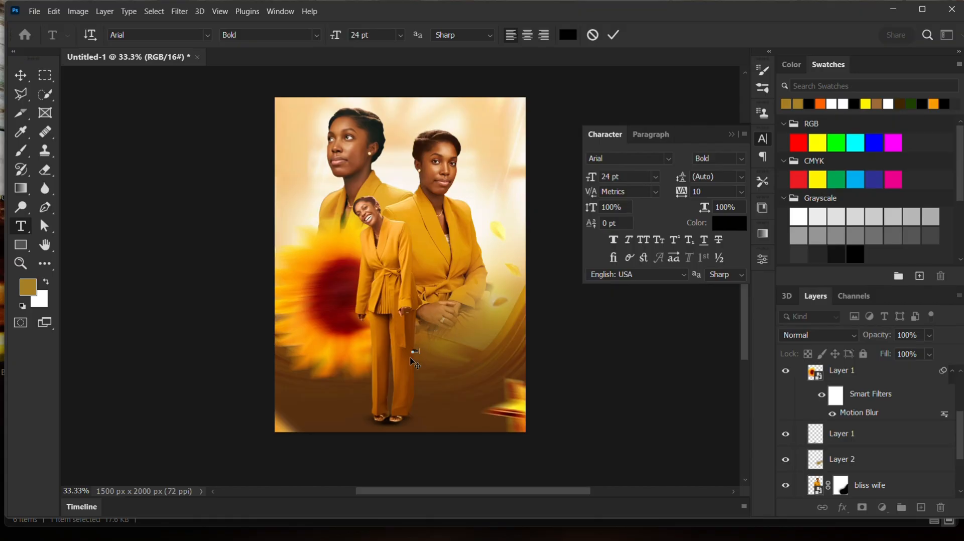
left_click(614, 35)
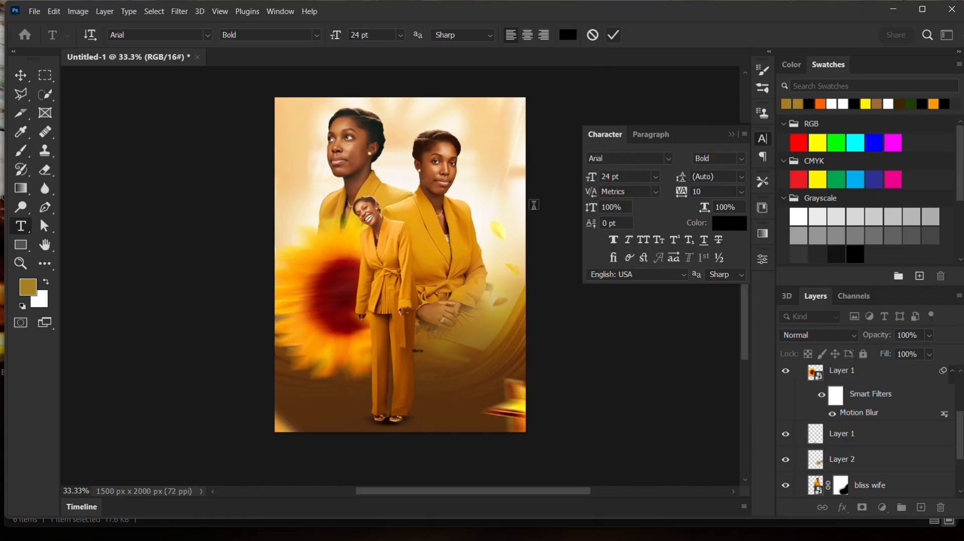
- Scale the Marie text up and position it over the lower part of the standing figure
left_click(20, 78)
left_click_drag(424, 358, 474, 406)
left_click_drag(411, 387, 430, 357)
left_click_drag(490, 386, 508, 394)
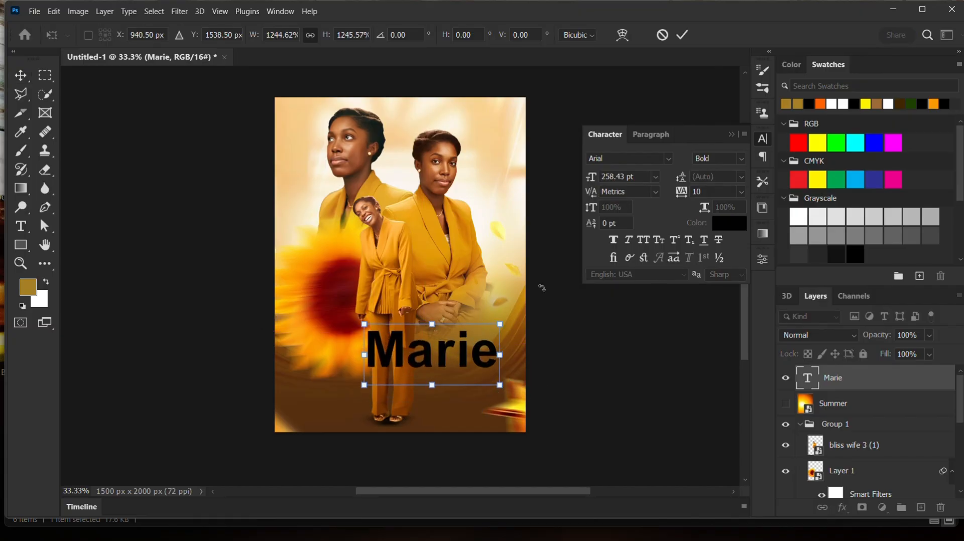
left_click(681, 37)
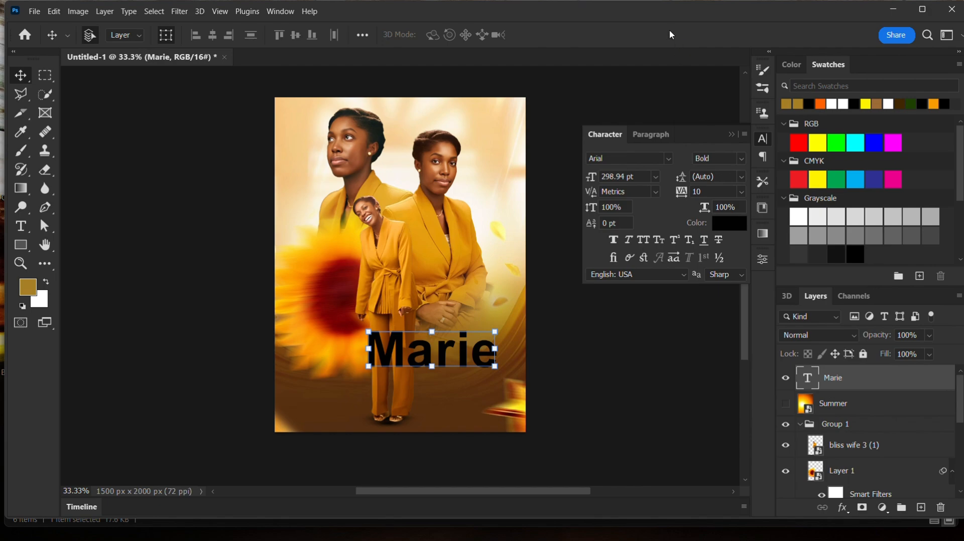
- Change the Marie text's font to Autographer
left_click(668, 158)
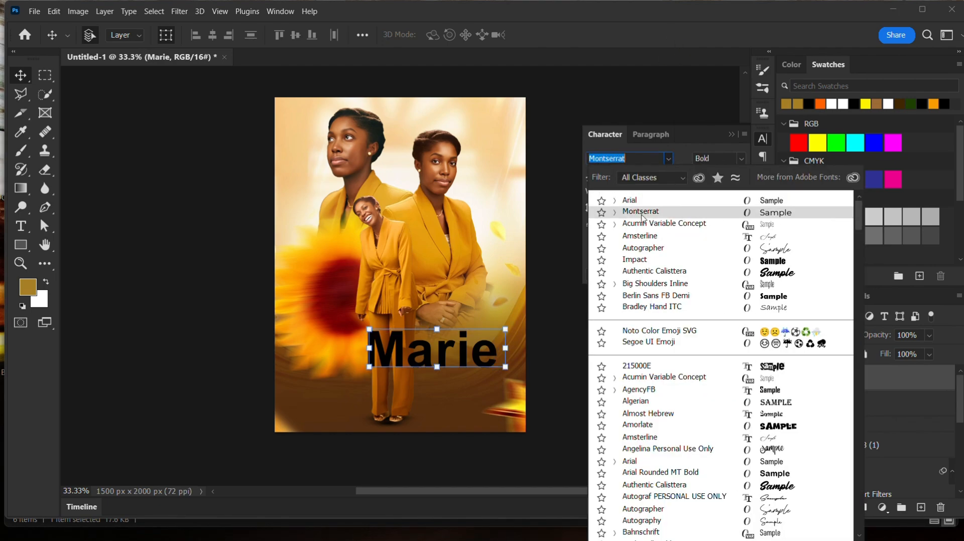
left_click(647, 251)
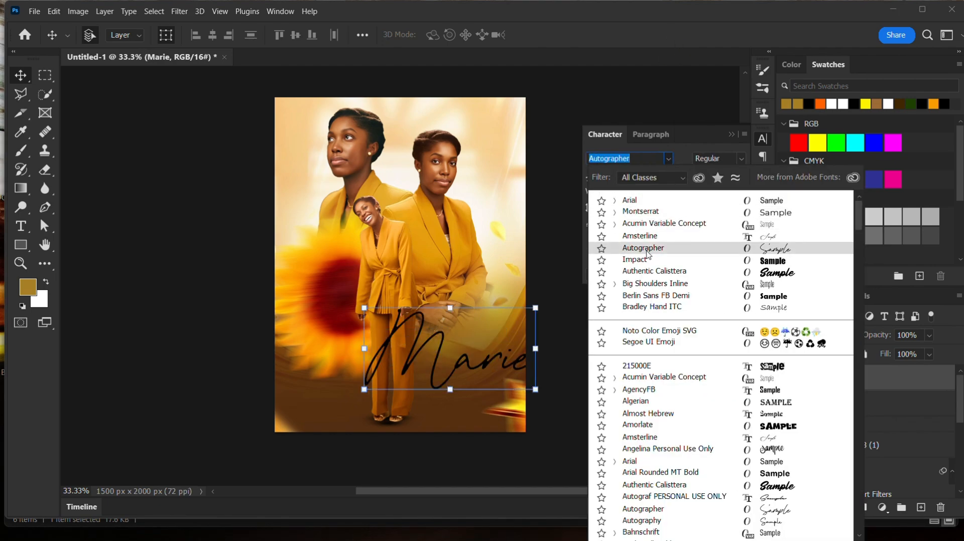
key("Up")
key("Up")
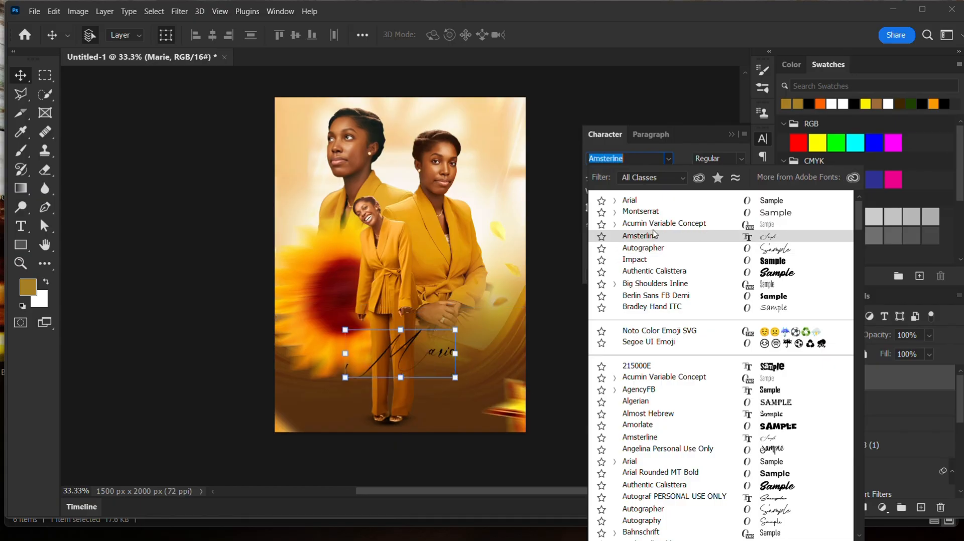
key("Down")
key("Down")
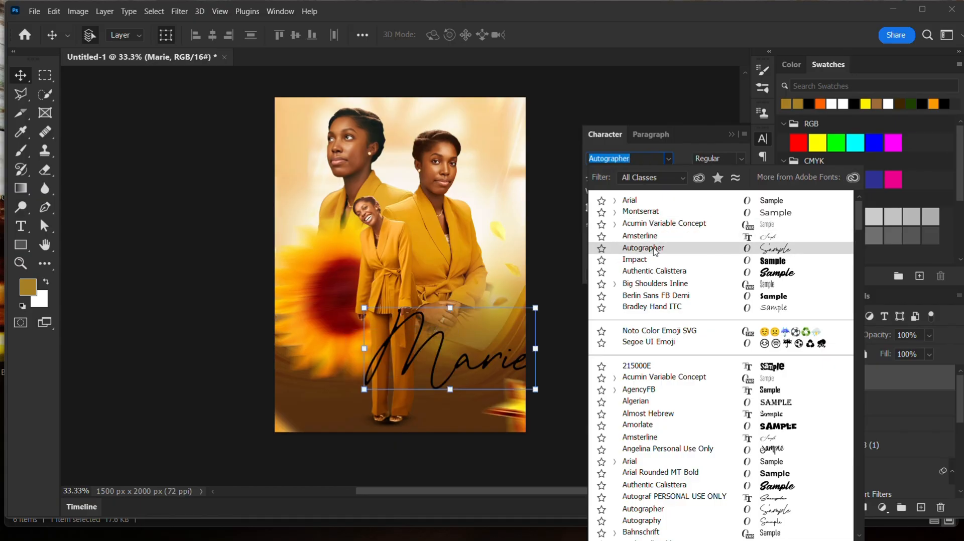
key("Return")
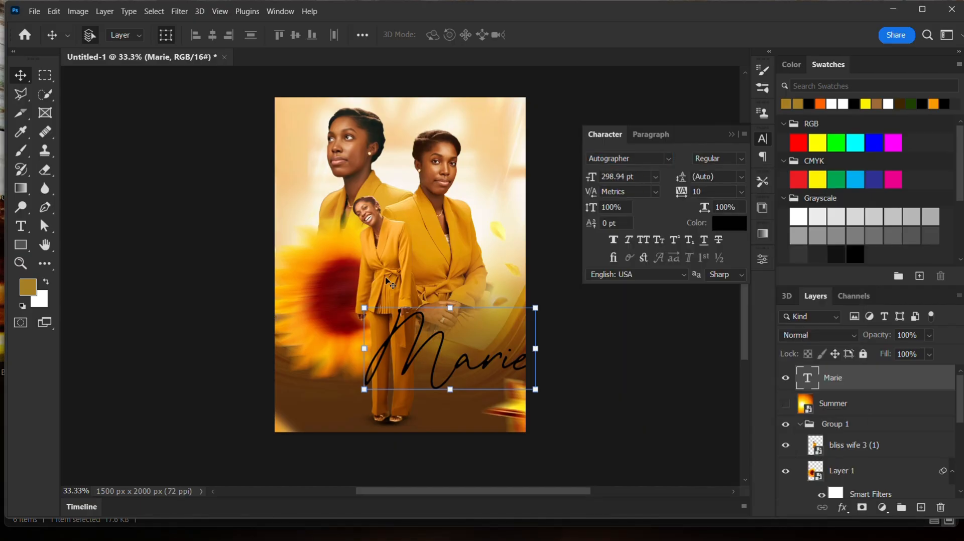
- Move and enlarge the Marie script text across the lower part of the canvas
left_click_drag(442, 341, 414, 342)
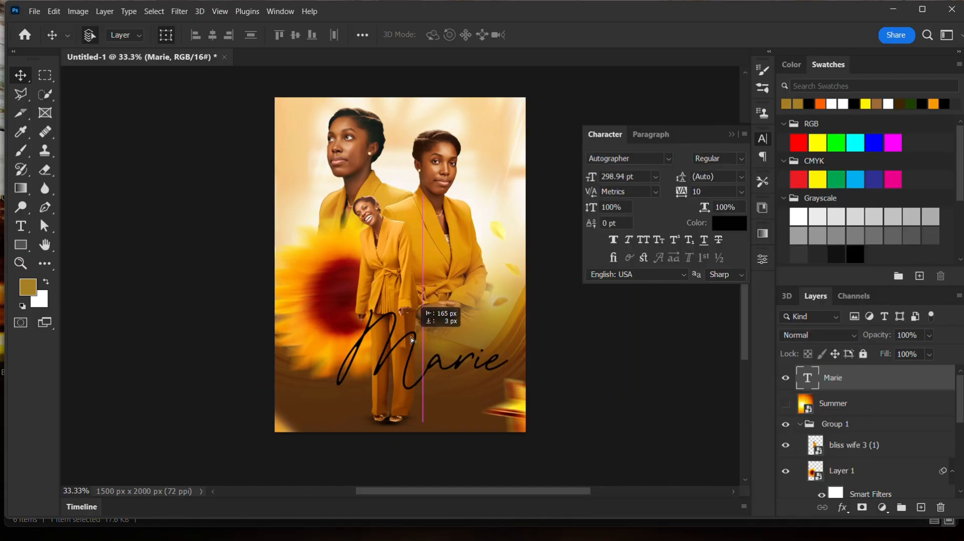
left_click_drag(337, 309, 312, 290)
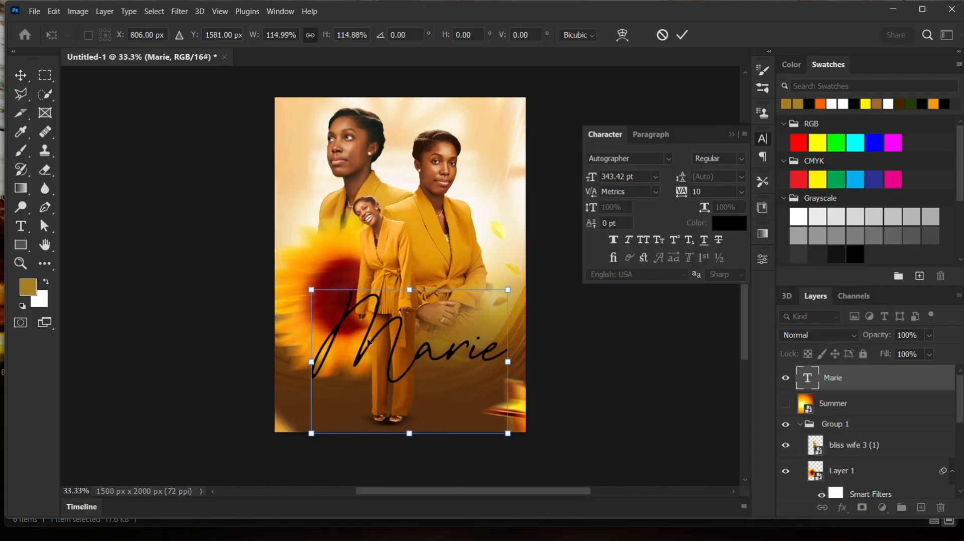
left_click_drag(366, 342, 391, 376)
left_click(682, 35)
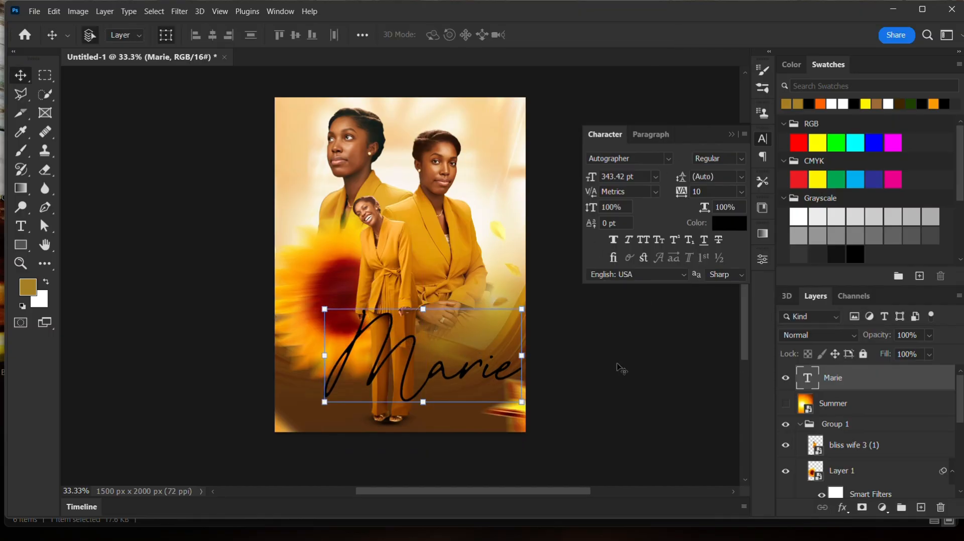
left_click(576, 396)
- Add a new text layer reading "Bliss" near the seated figure's hands
left_click(20, 226)
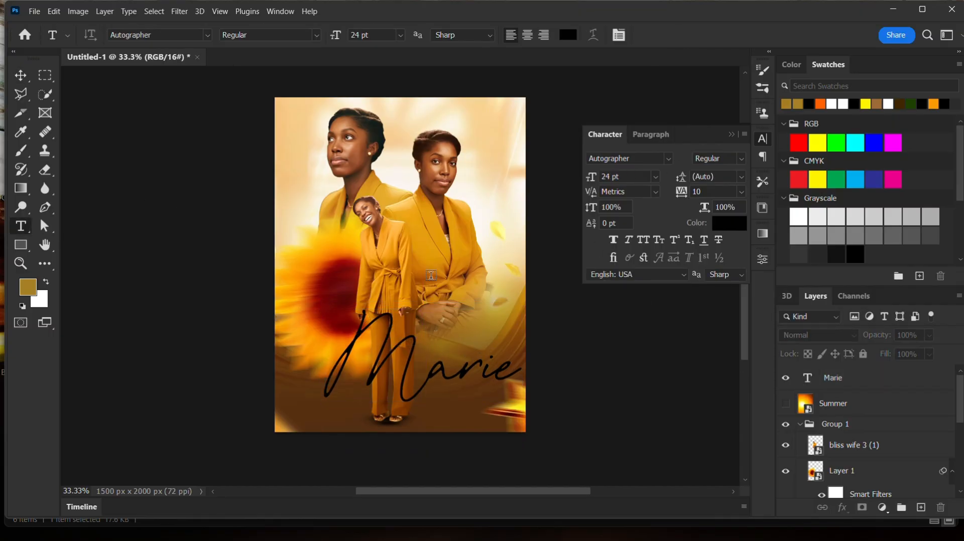
left_click(466, 280)
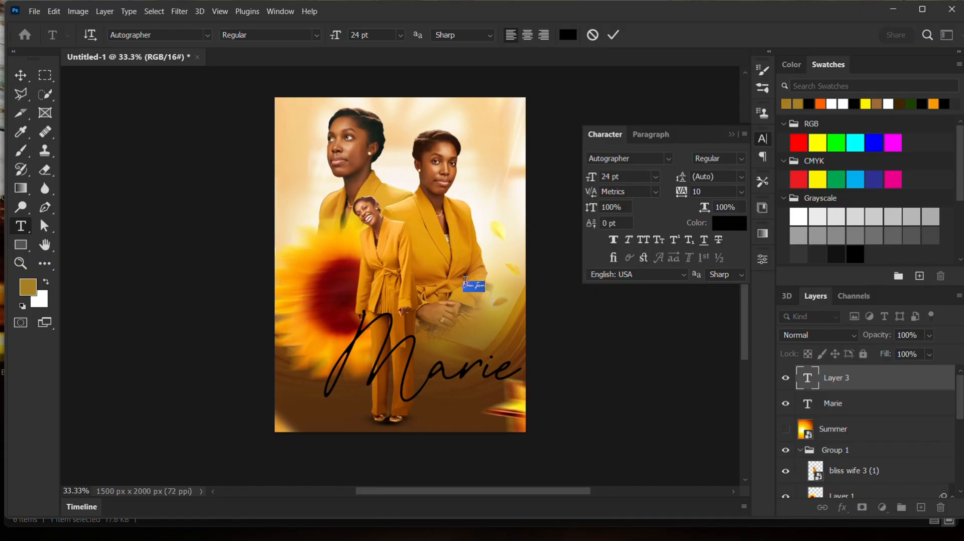
key("BackSpace")
type("Bliss")
- Set the Bliss text's font to Arial and its size to 72 pt
left_click(668, 158)
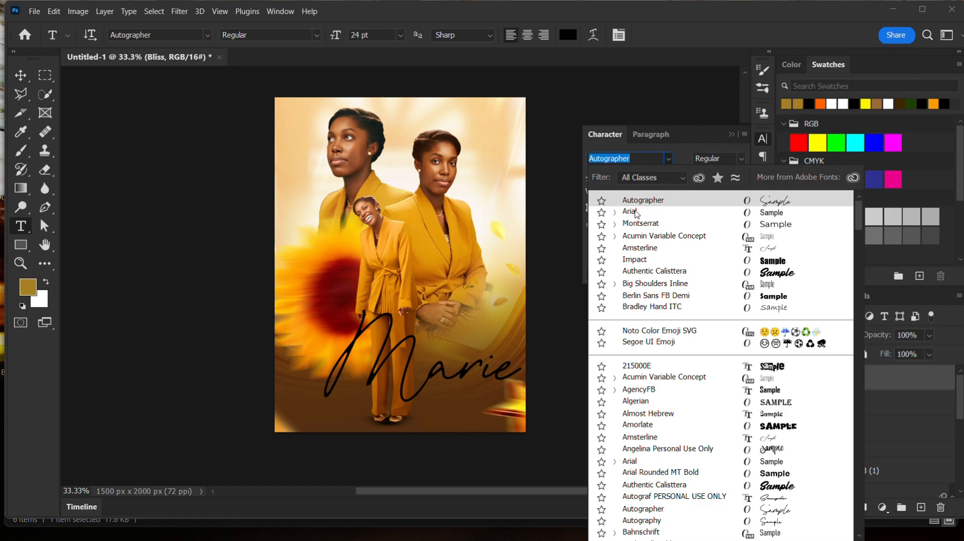
left_click(640, 212)
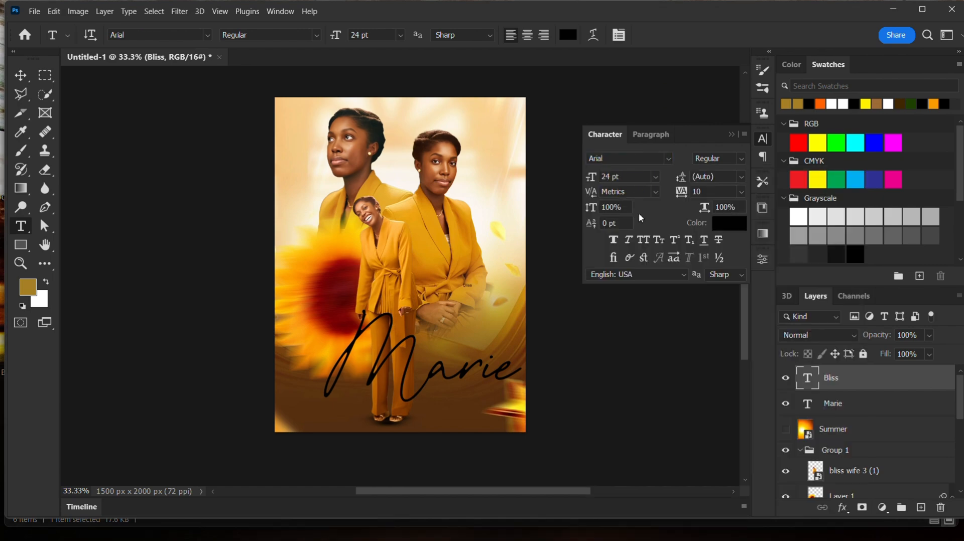
left_click(655, 177)
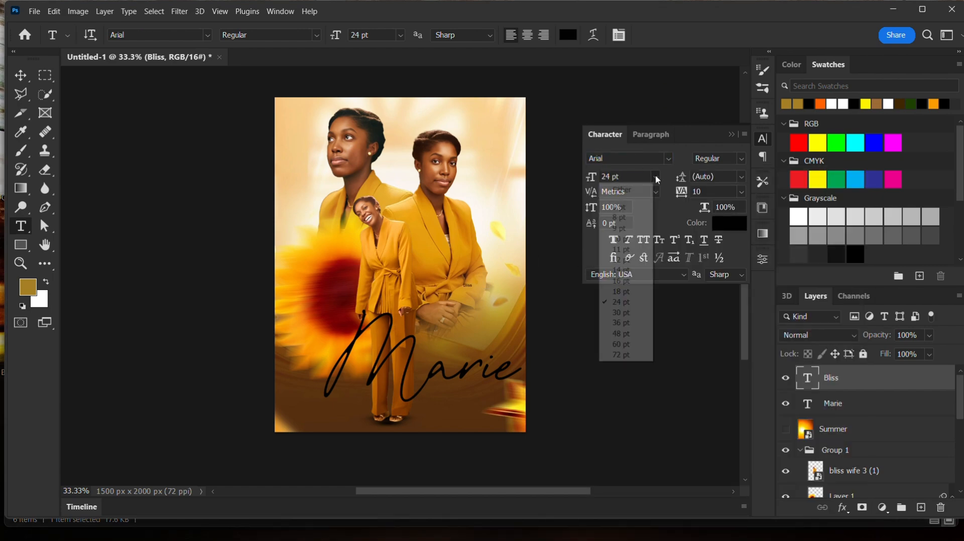
left_click(622, 354)
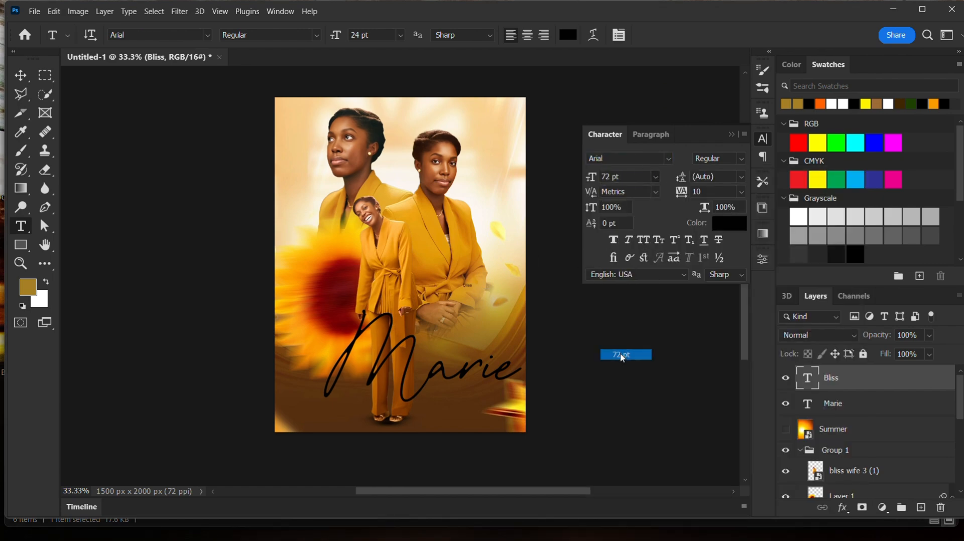
- Move the Bliss text below the right end of Marie and enlarge it to about 197%
left_click(21, 75)
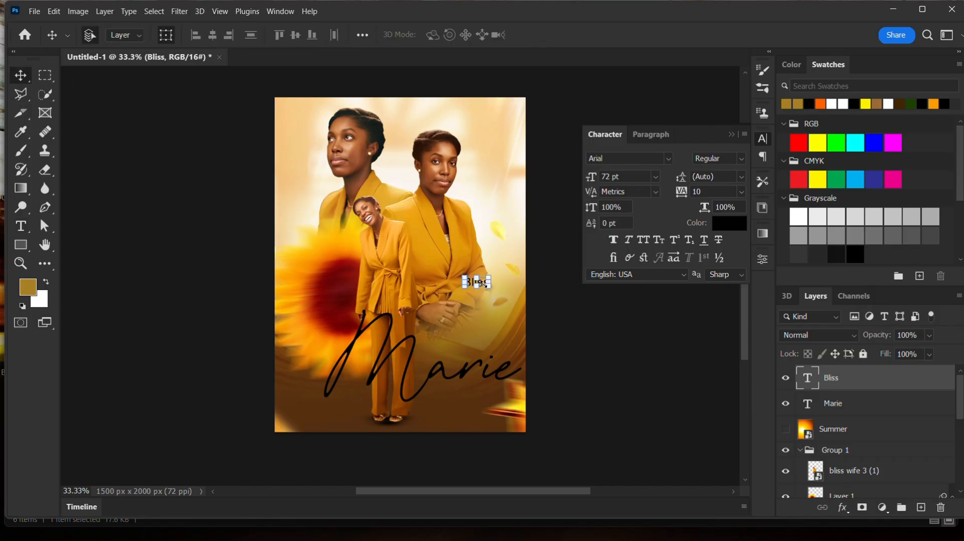
left_click(557, 292)
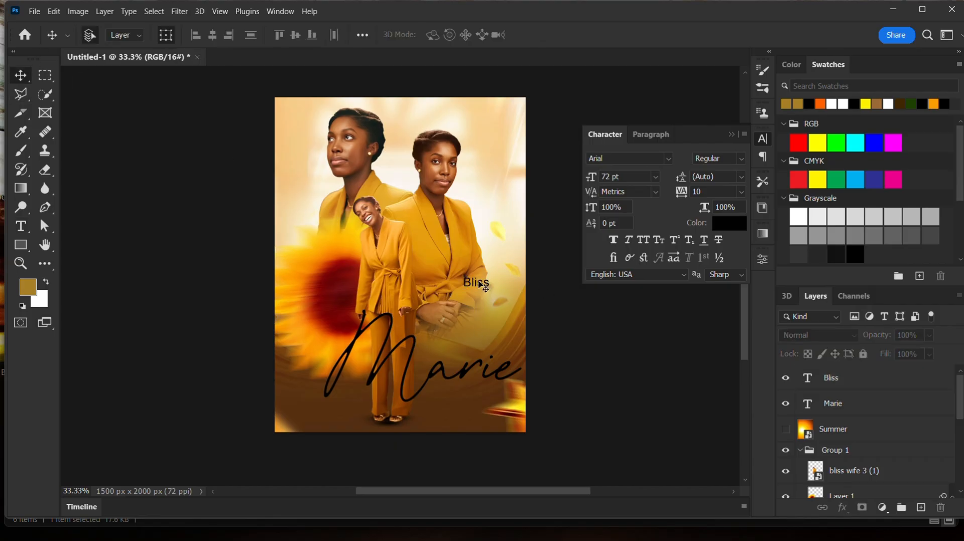
left_click(479, 284)
left_click(479, 284)
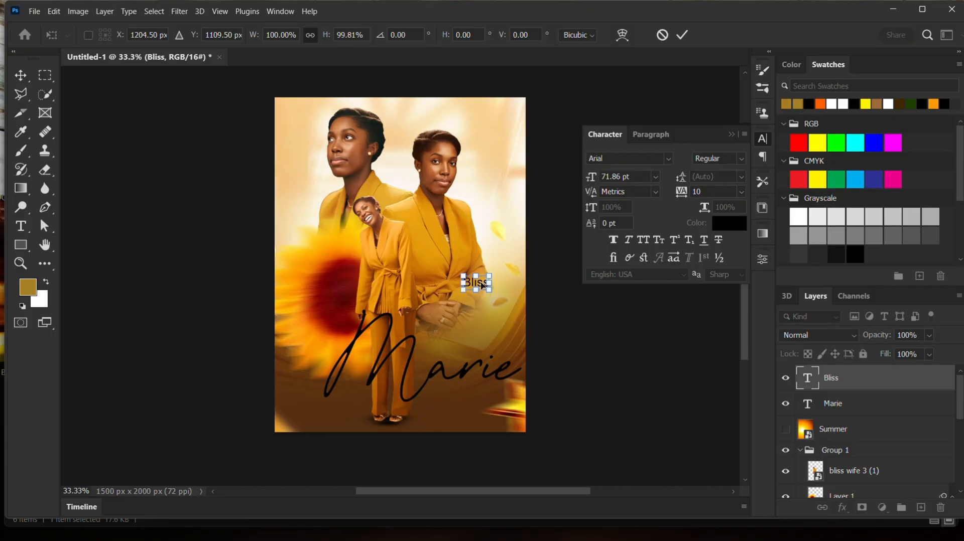
left_click_drag(483, 286, 497, 396)
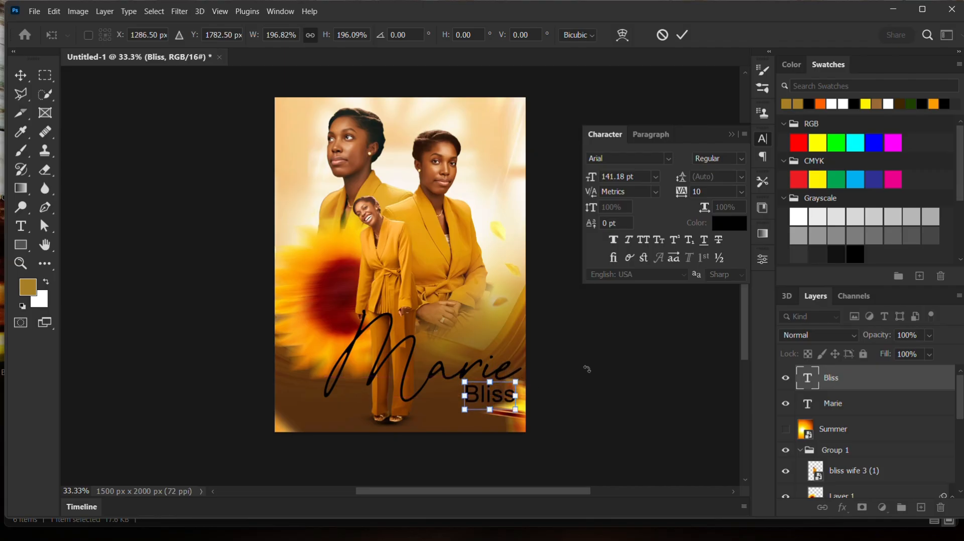
left_click(682, 36)
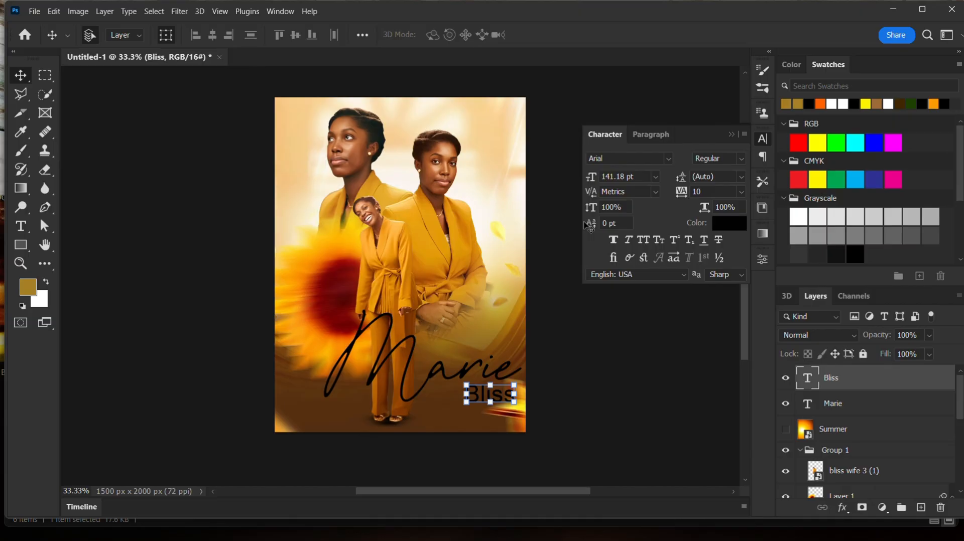
left_click(579, 392)
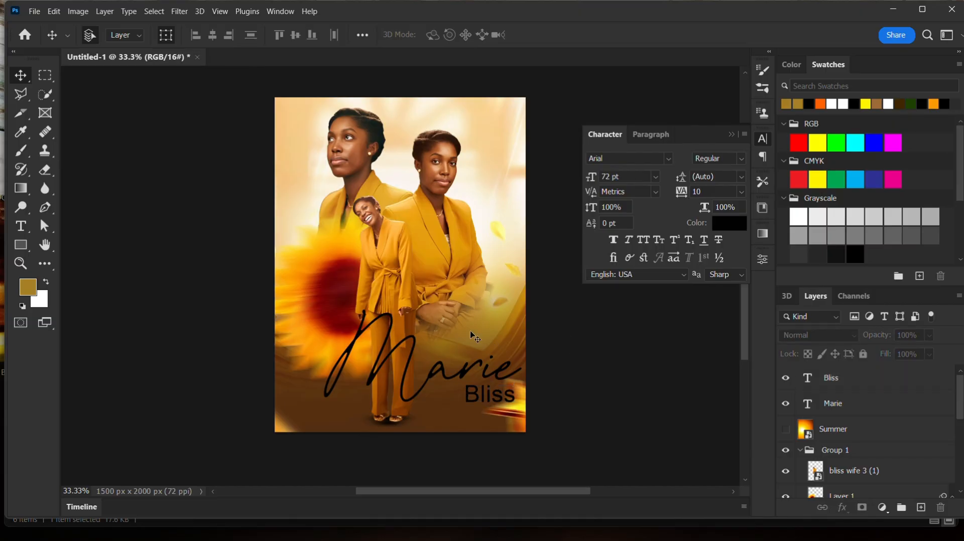
- Add a new text layer reading "Happy Birthday" on the seated woman's chest
left_click(21, 227)
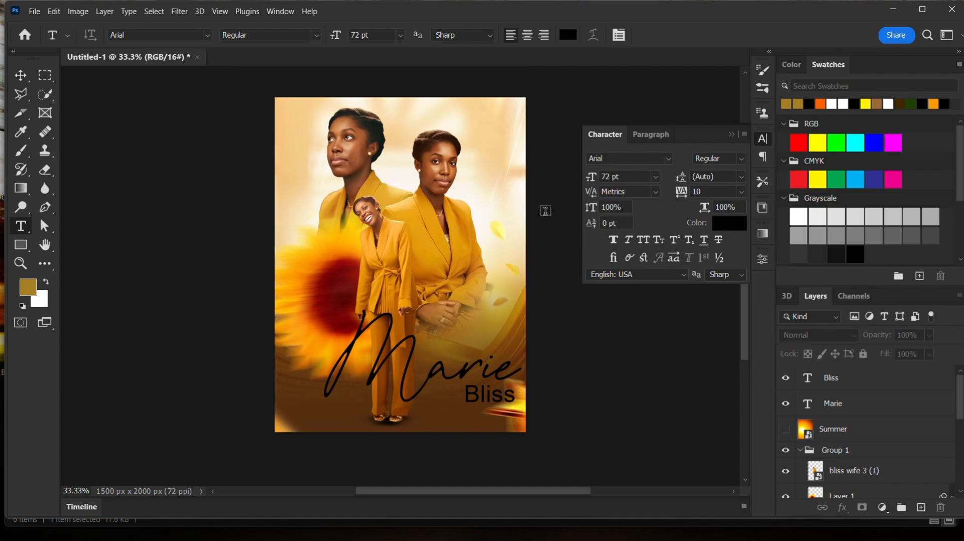
left_click(427, 372)
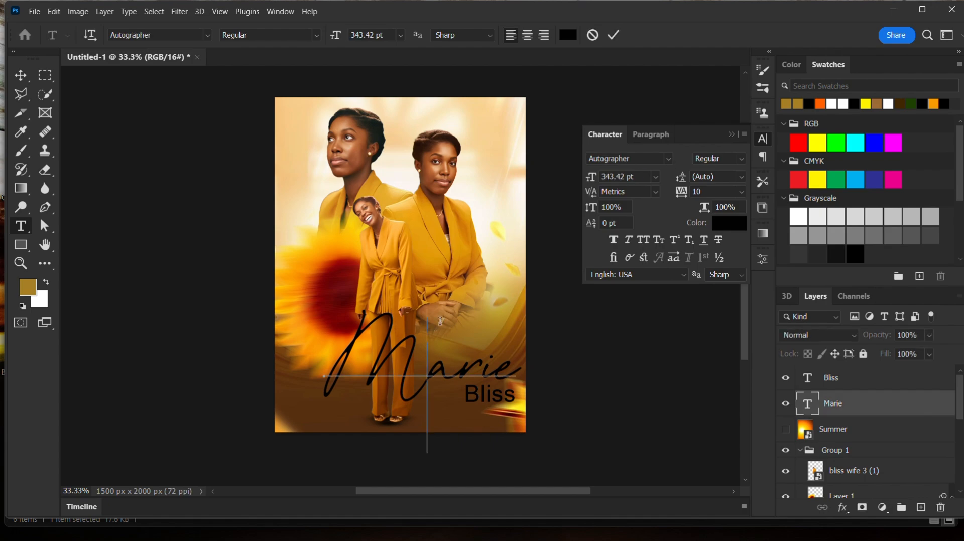
left_click(614, 34)
left_click(444, 261)
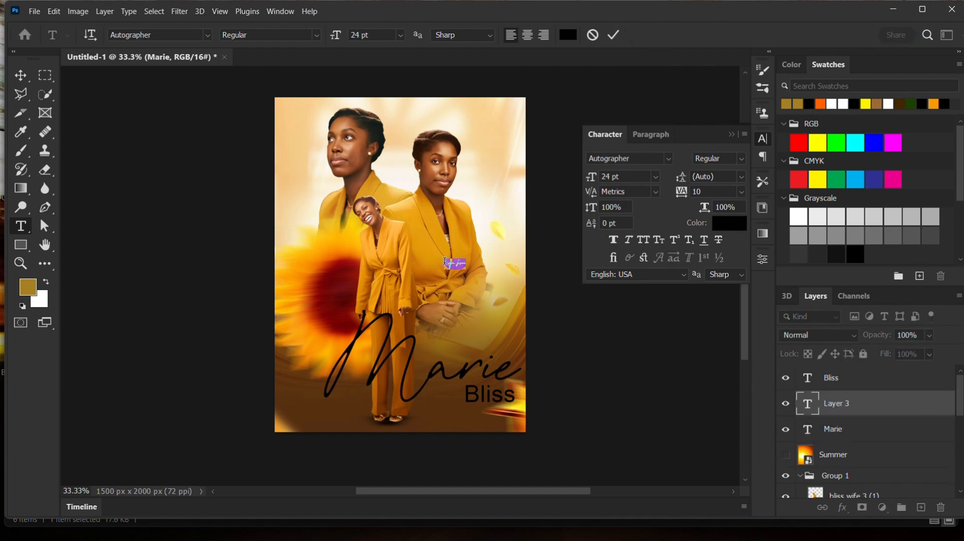
key("BackSpace")
type("Happy Birthday")
left_click(614, 34)
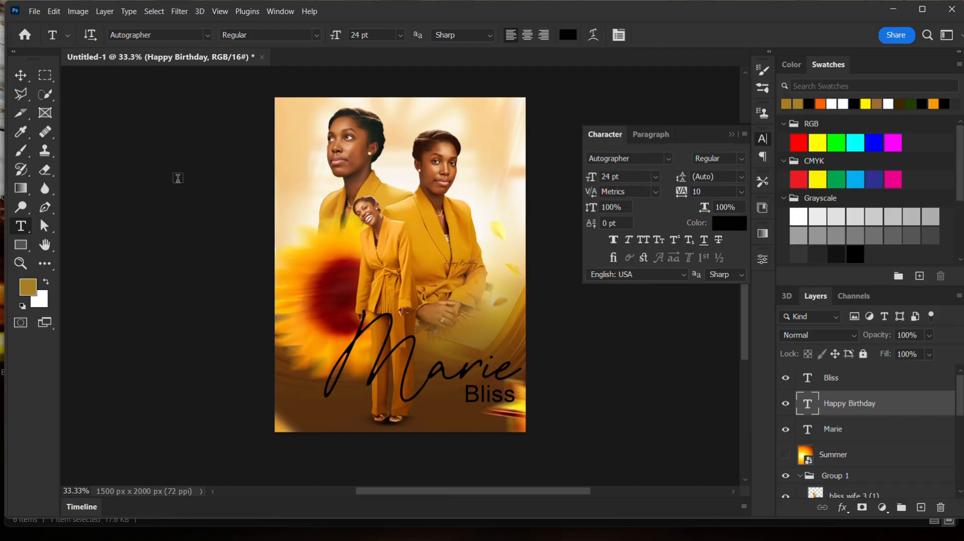
- Move the Happy Birthday text above the right part of Marie and enlarge it to about 281%
key("v")
left_click_drag(476, 267, 477, 340)
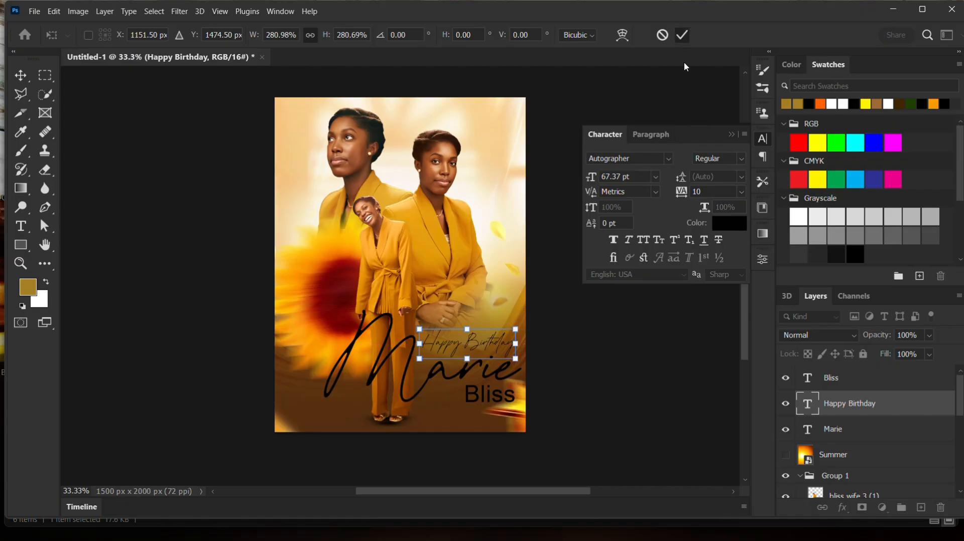
left_click(682, 35)
- Set the Happy Birthday text's font to Arial and scale it up to about 117%
left_click(668, 159)
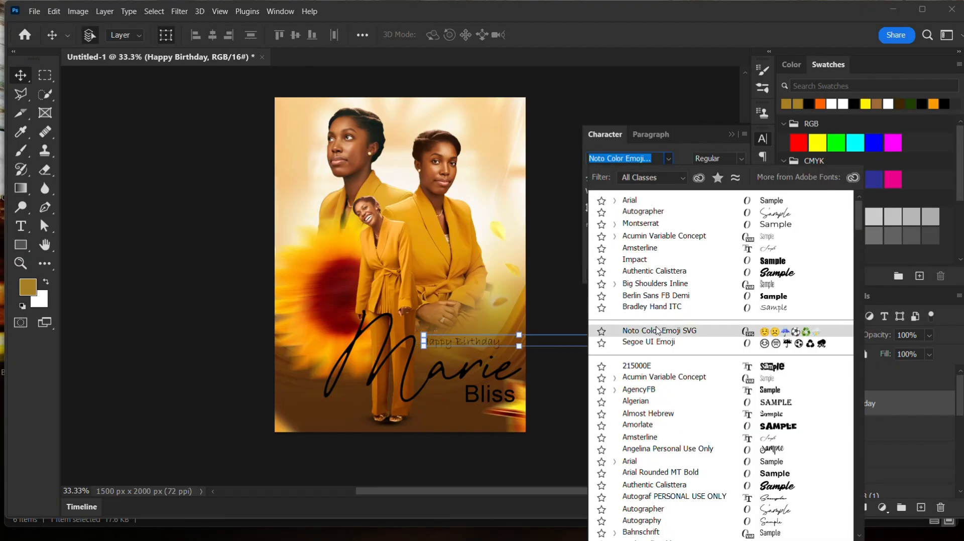
left_click(648, 201)
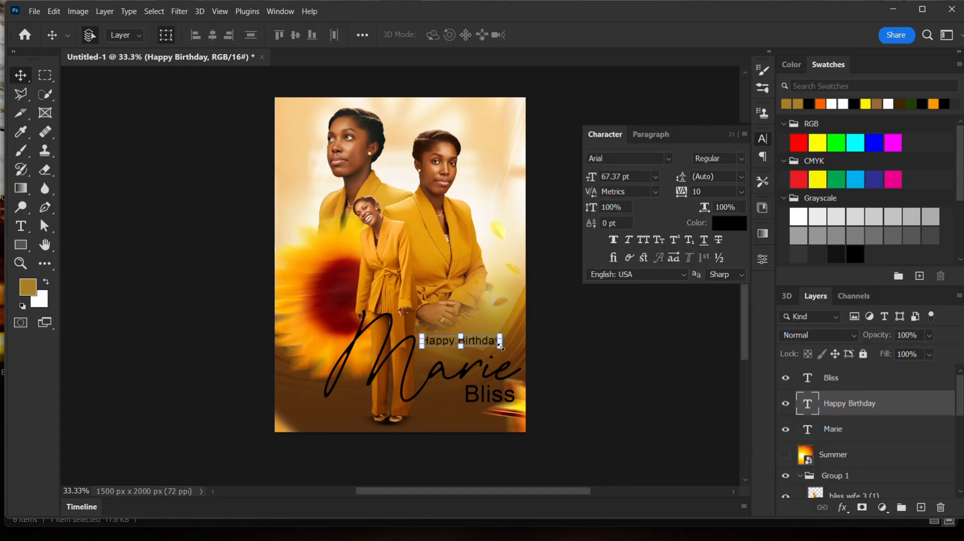
left_click_drag(500, 345, 478, 354)
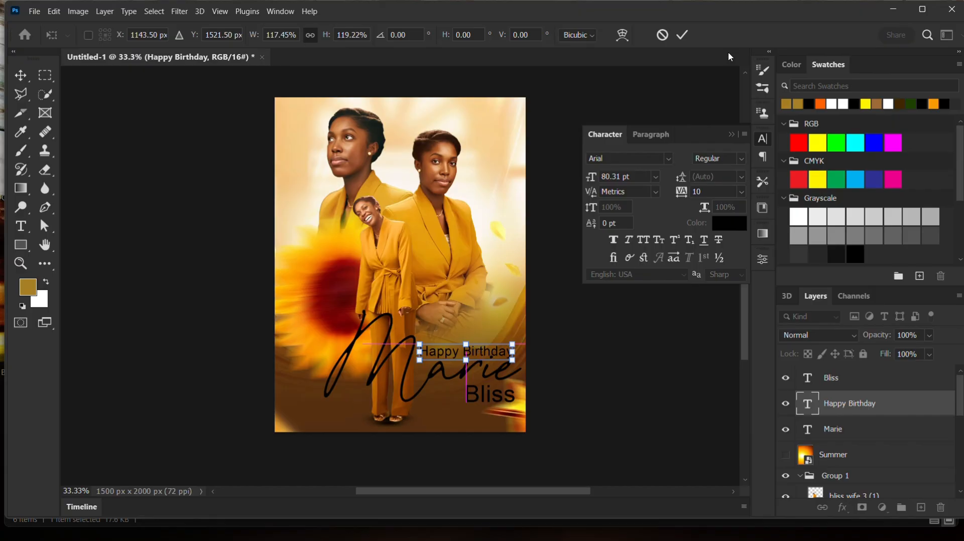
left_click(682, 35)
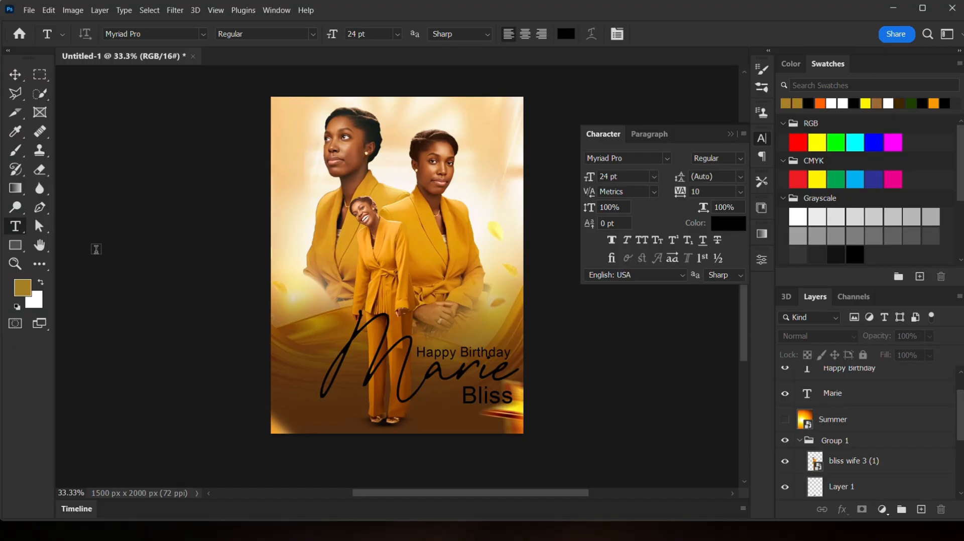
- Add a small birthday date text layer beside the standing woman's face
left_click(474, 179)
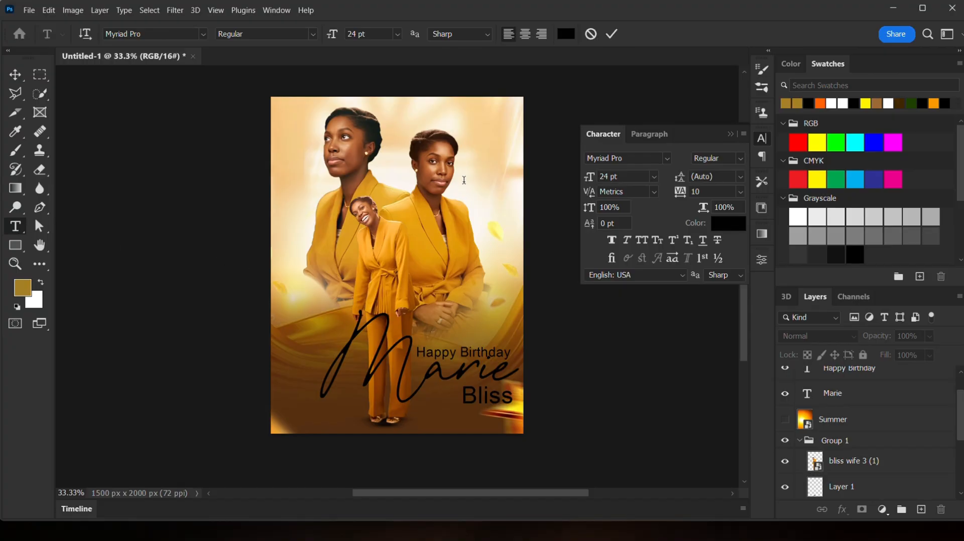
key("BackSpace")
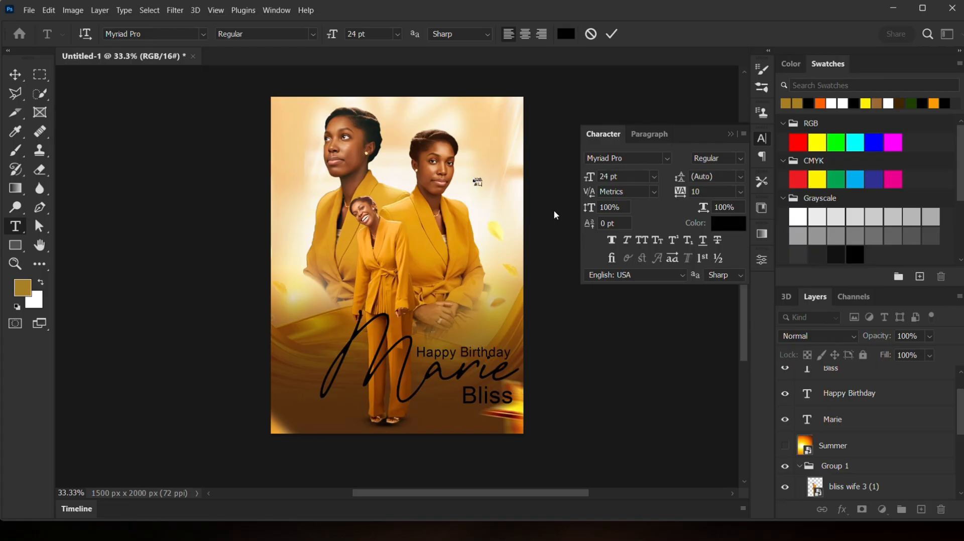
left_click(611, 35)
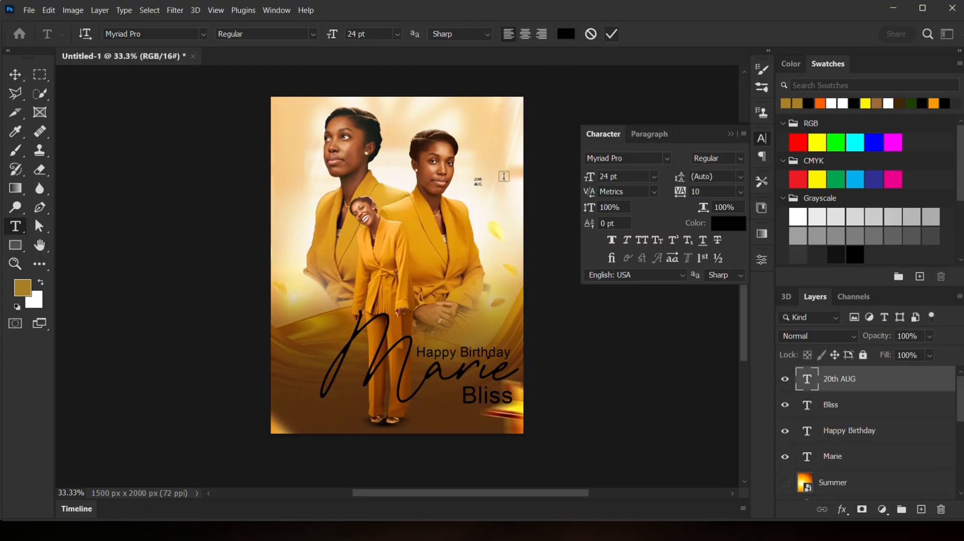
- Enlarge the date text to about 373%
key("v")
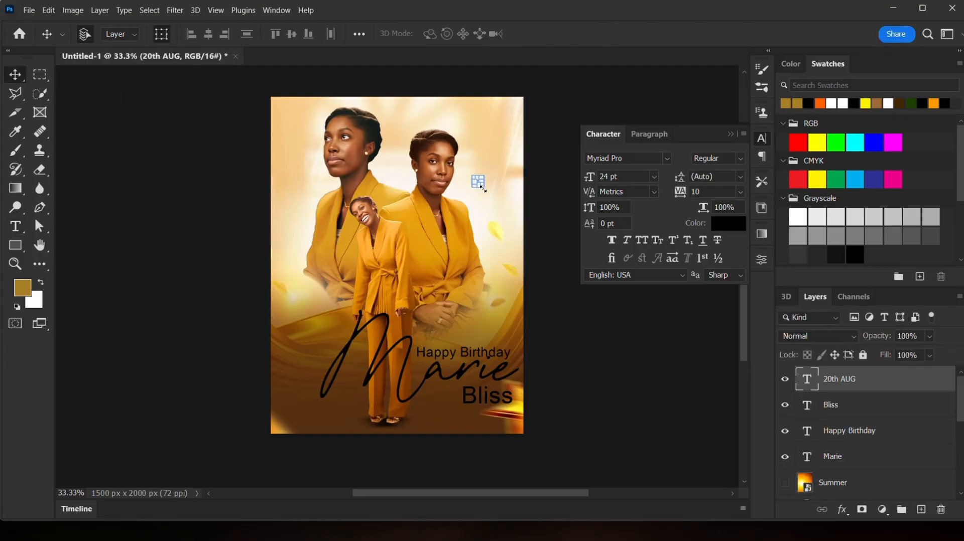
left_click_drag(484, 187, 504, 212)
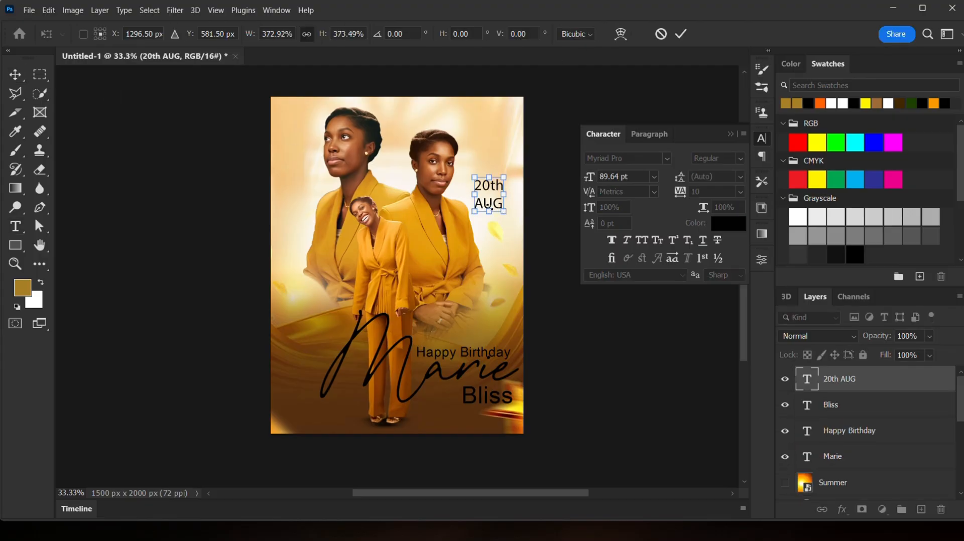
left_click(680, 33)
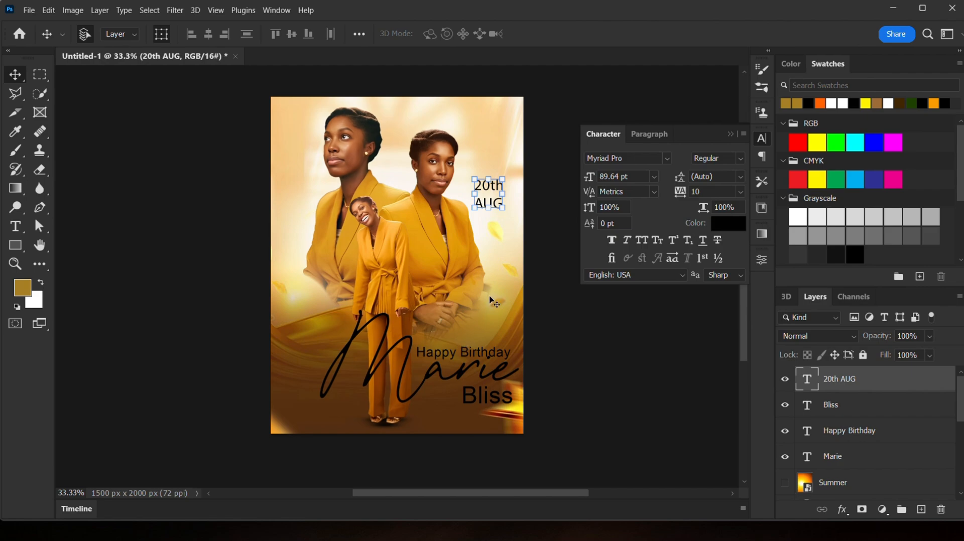
left_click(452, 282)
left_click(582, 381)
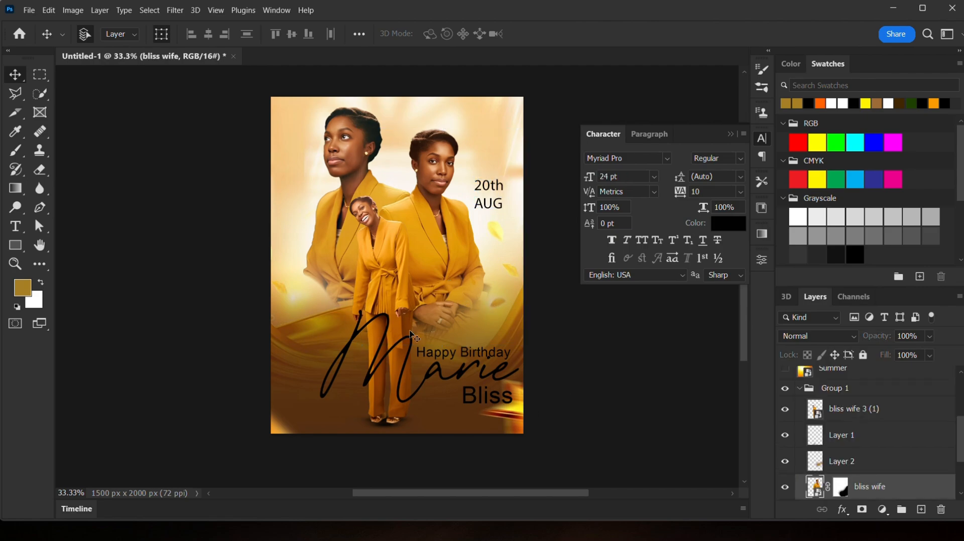
key("t")
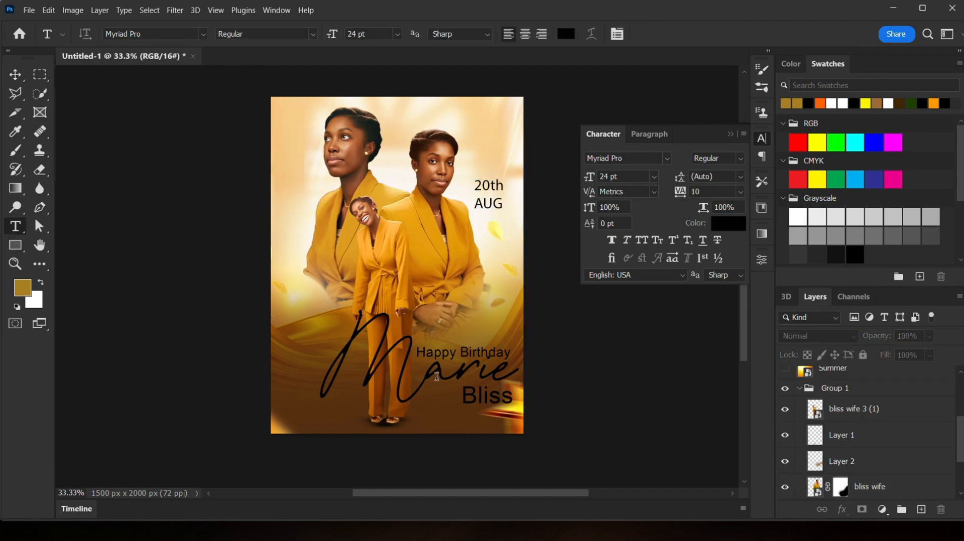
left_click(438, 392)
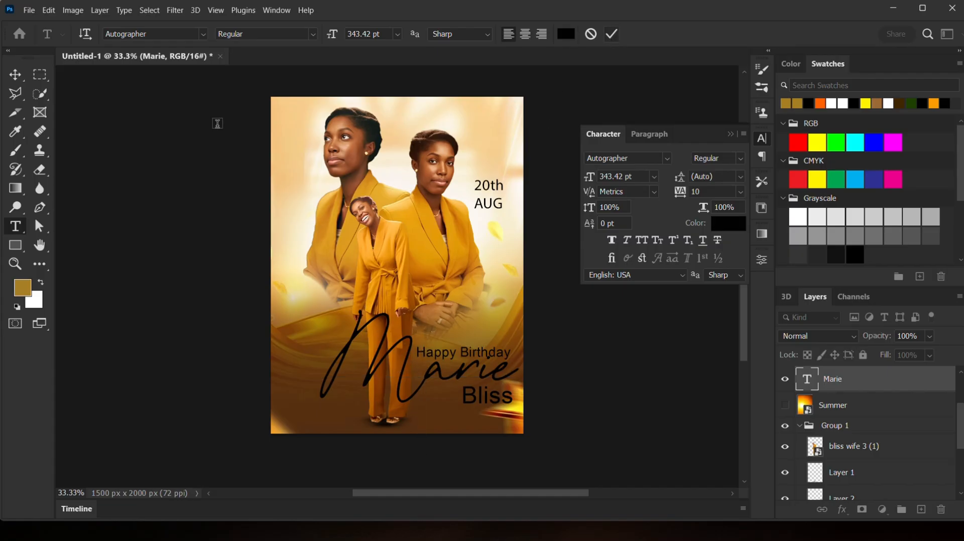
key("ctrl+Return")
- Shrink the date text to about 73% and move it left of Bliss below Happy Birthday
key("v")
left_click(489, 190)
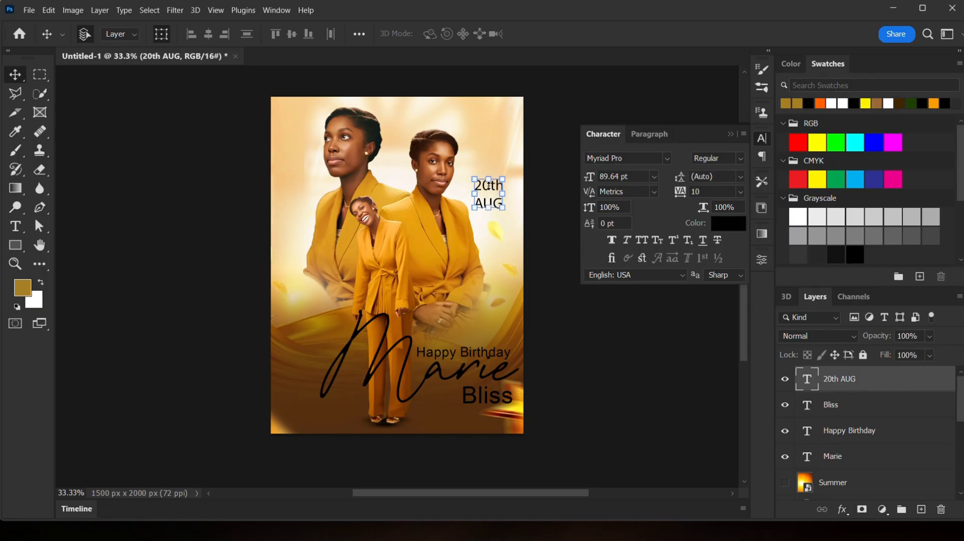
left_click_drag(491, 190, 445, 399)
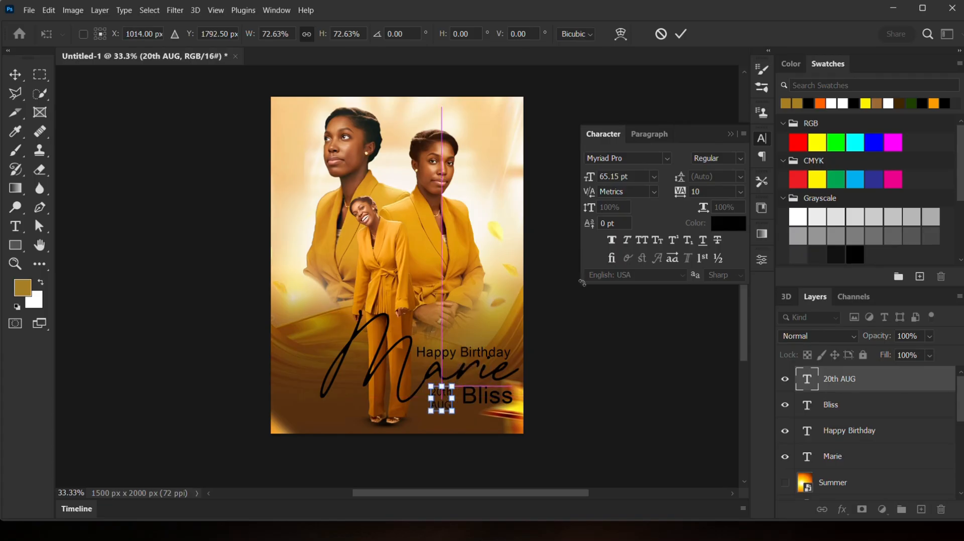
left_click(682, 35)
- Draw a circle about 252 px wide with the Ellipse tool near the standing woman's neck
left_click(293, 302)
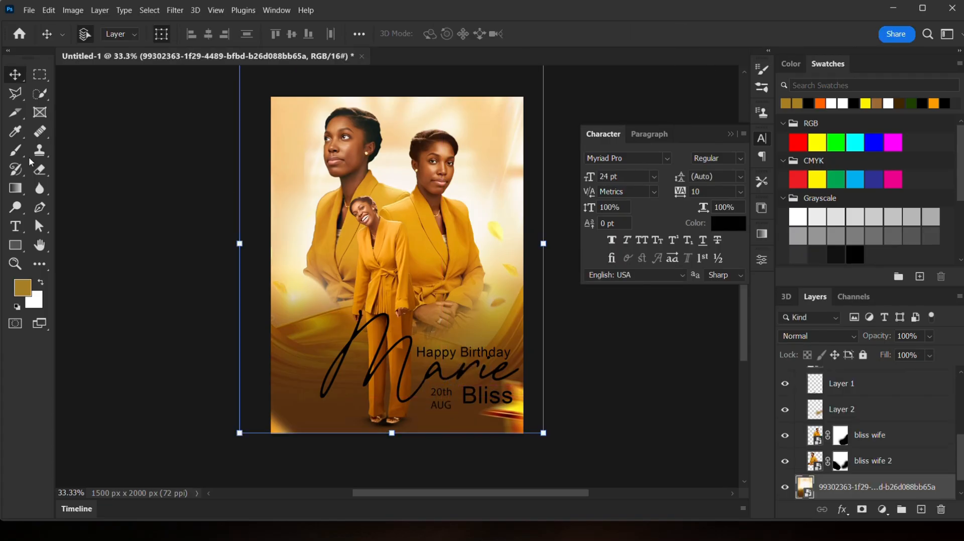
right_click(15, 247)
left_click(55, 259)
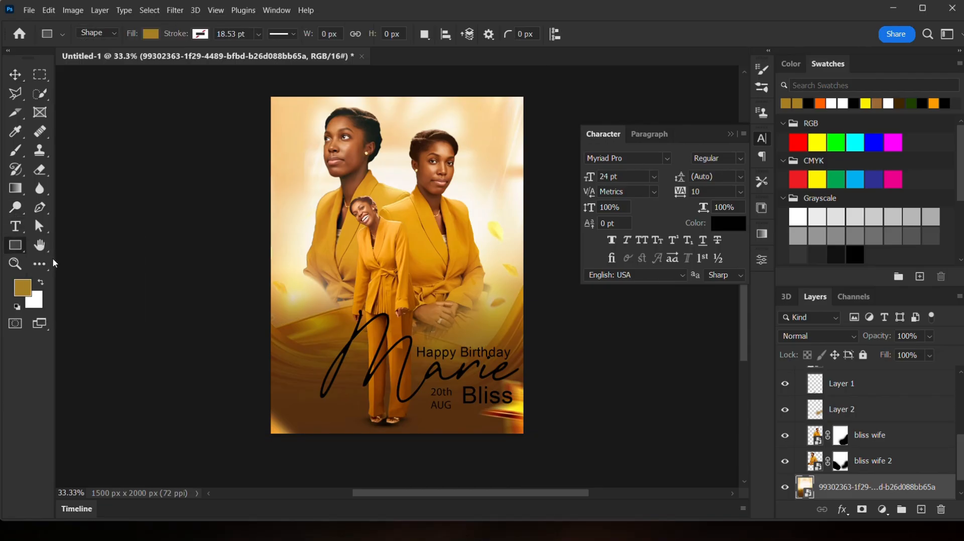
mouse_move(402, 181)
left_mouse_down()
mouse_move(457, 239)
mouse_move(449, 232)
left_mouse_up()
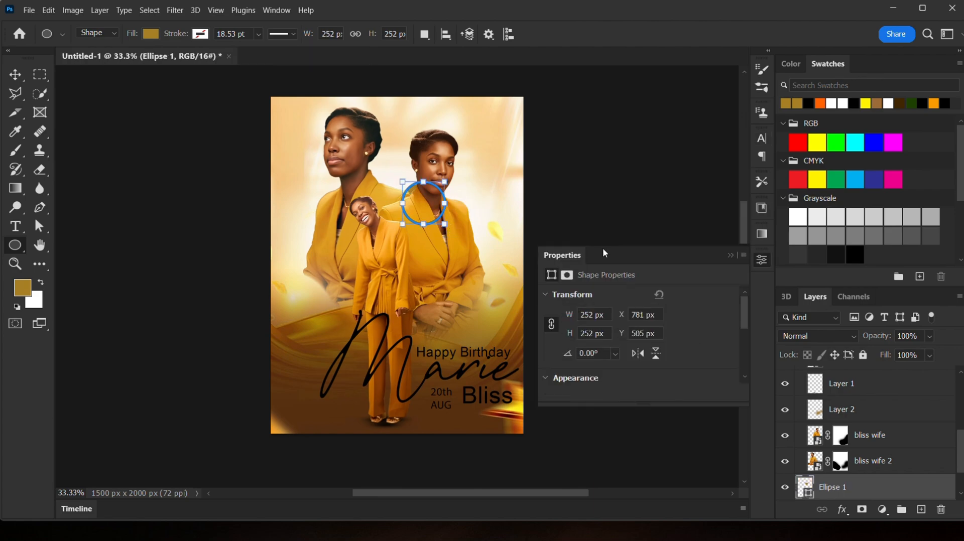
left_click(729, 255)
- Move the ellipse layer directly beneath the date text layer
left_click_drag(855, 493, 858, 378)
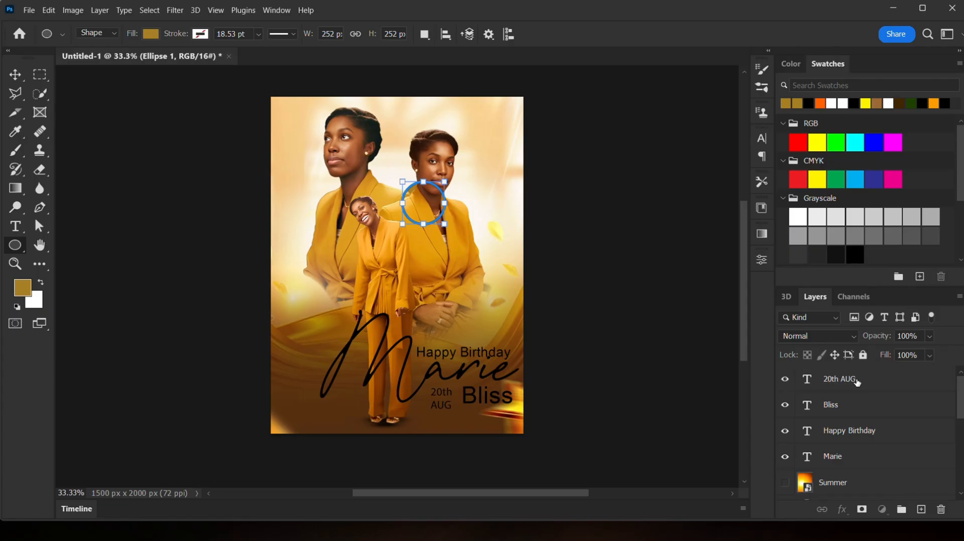
scroll(883, 442, "down", 5)
left_click_drag(860, 435, 831, 377)
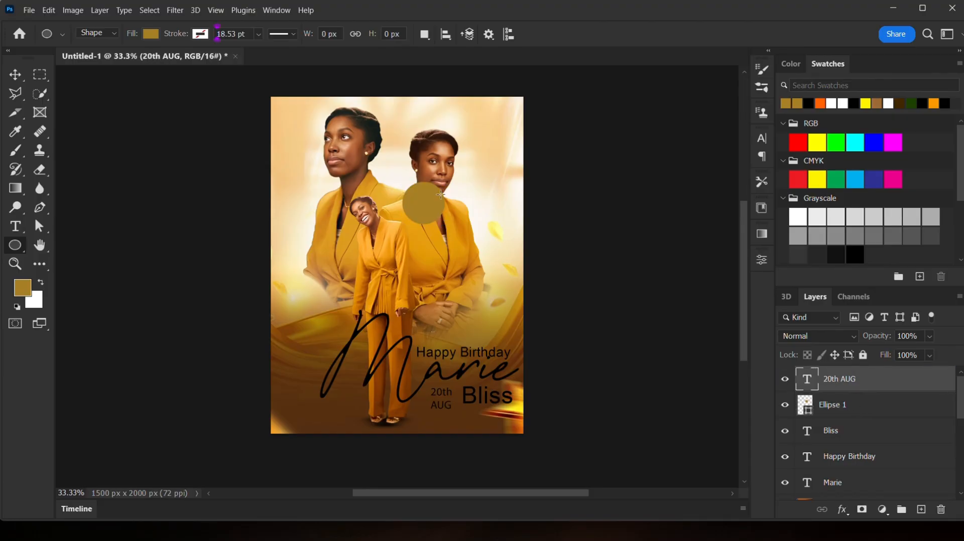
- Move the circle behind the date text left of Bliss
left_click(15, 75)
left_click_drag(421, 205, 462, 418)
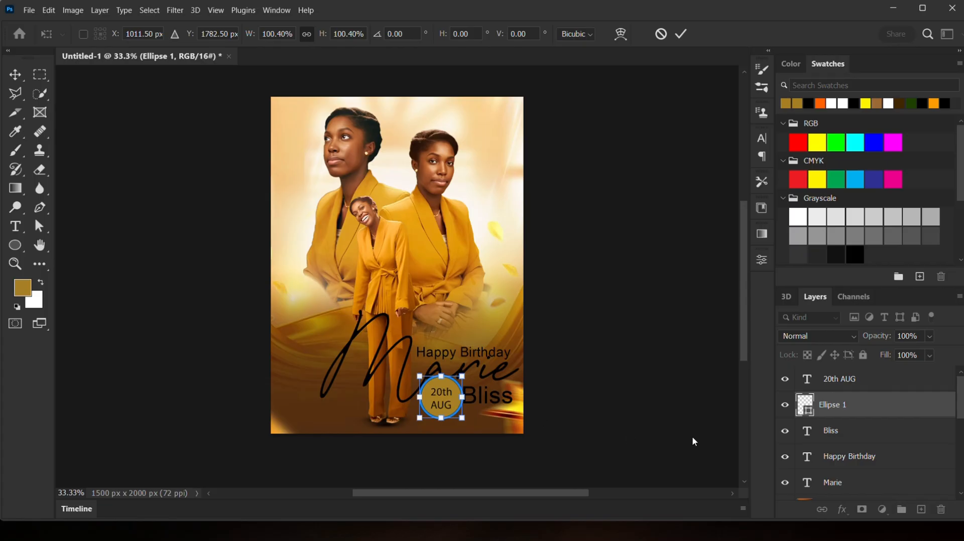
key("Return")
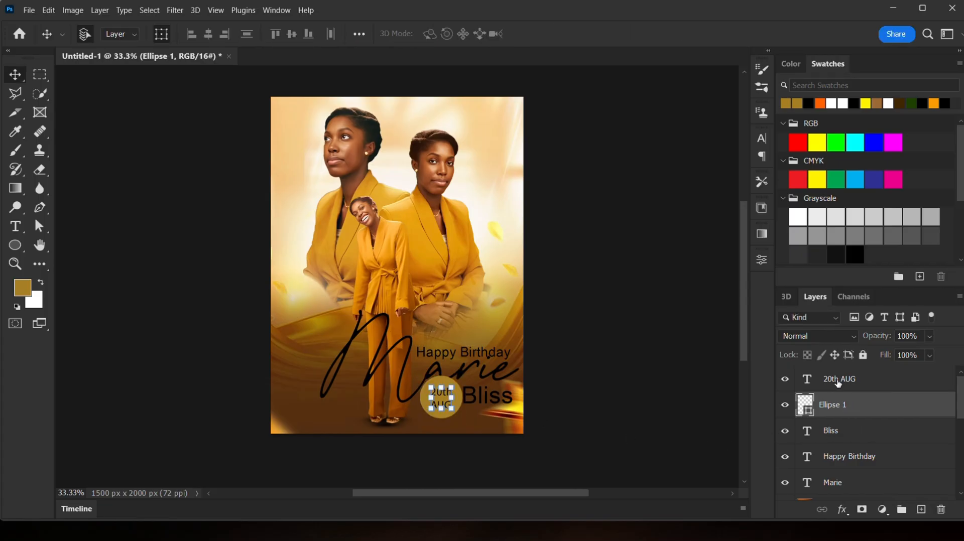
- Set the date text's font style to Bold
left_click(838, 383)
left_click(762, 139)
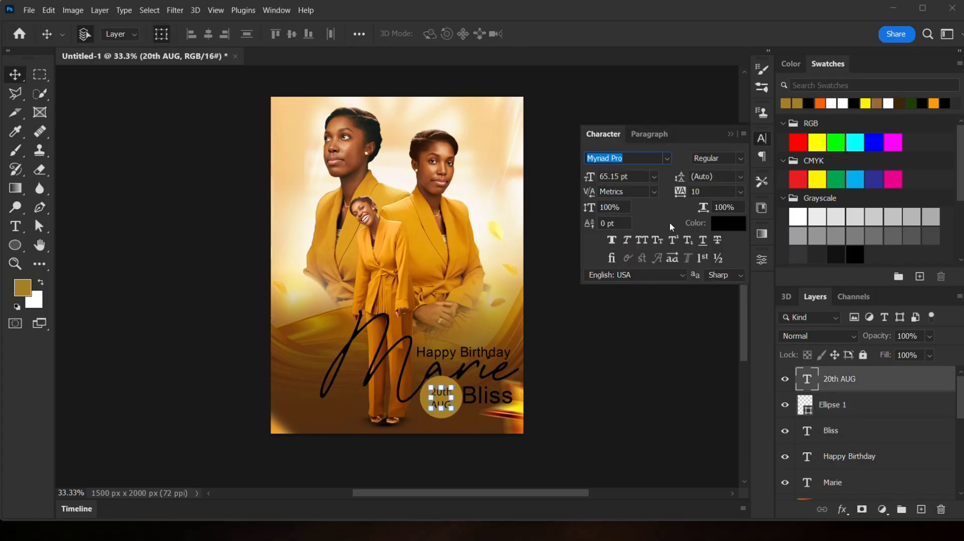
left_click(741, 158)
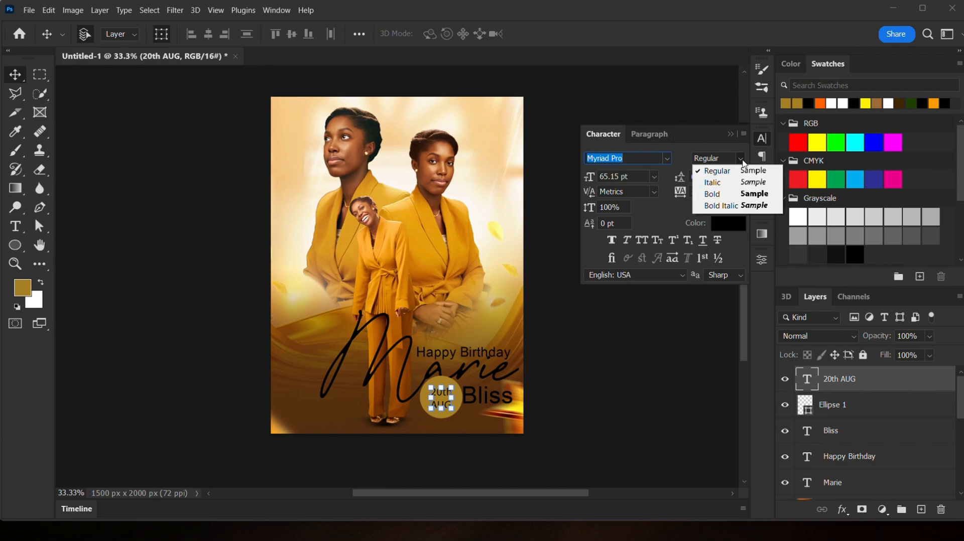
left_click(725, 195)
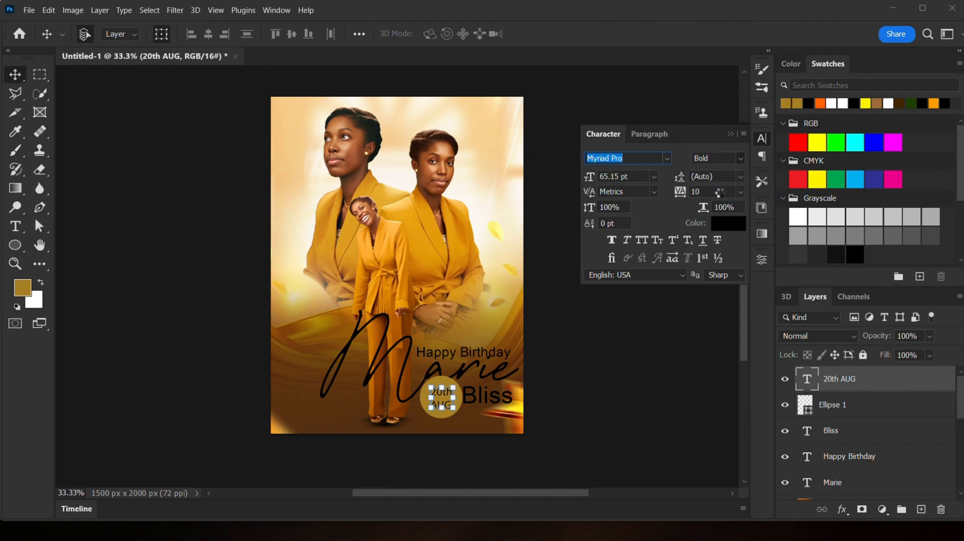
left_click(654, 360)
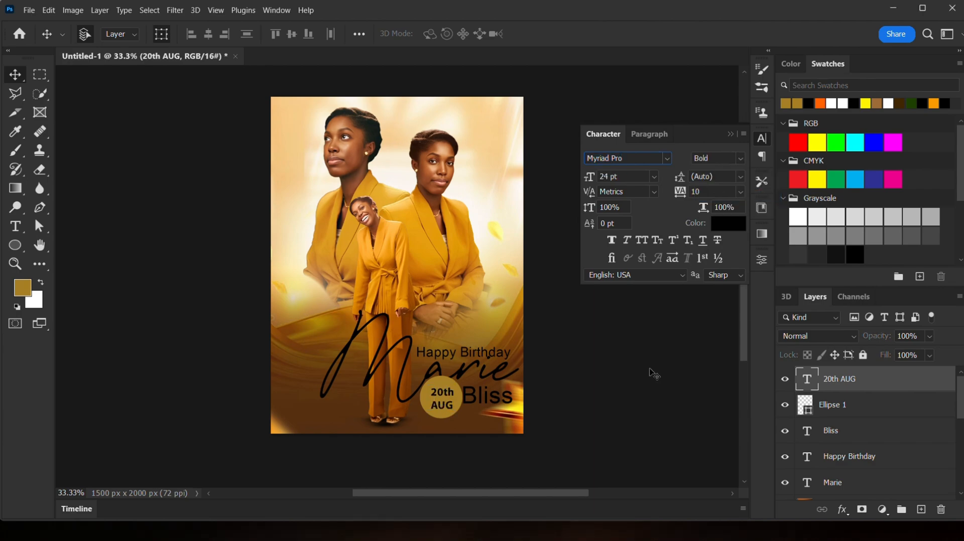
- Scale the circle to about 85% and recentre the date text on it
left_click(832, 406)
key("ctrl+t")
left_click_drag(462, 377, 456, 385)
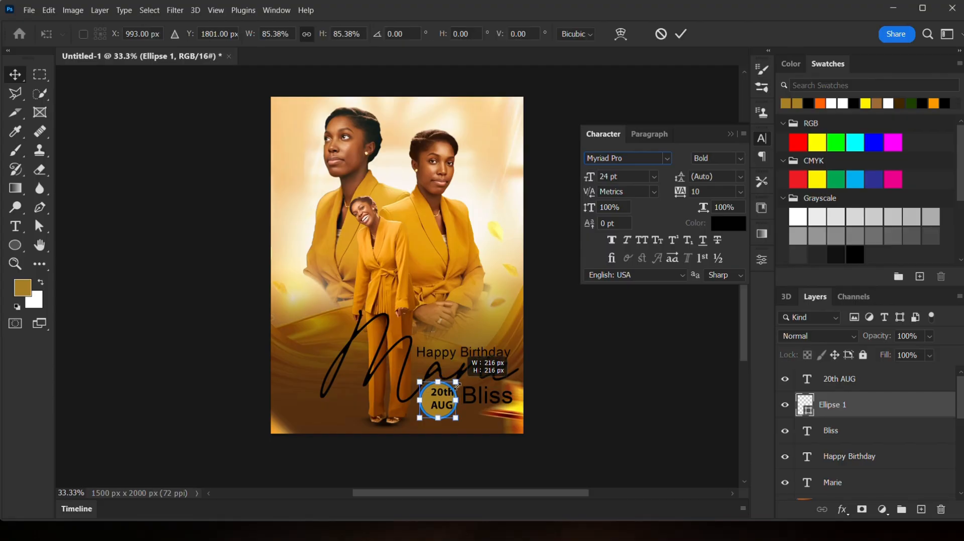
left_click(850, 384)
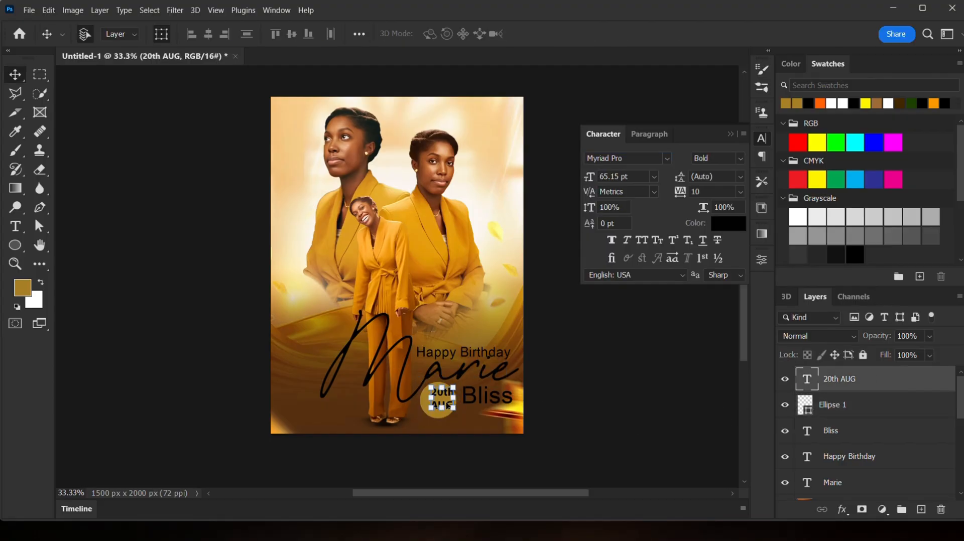
left_click_drag(444, 404, 441, 406)
left_click(667, 398)
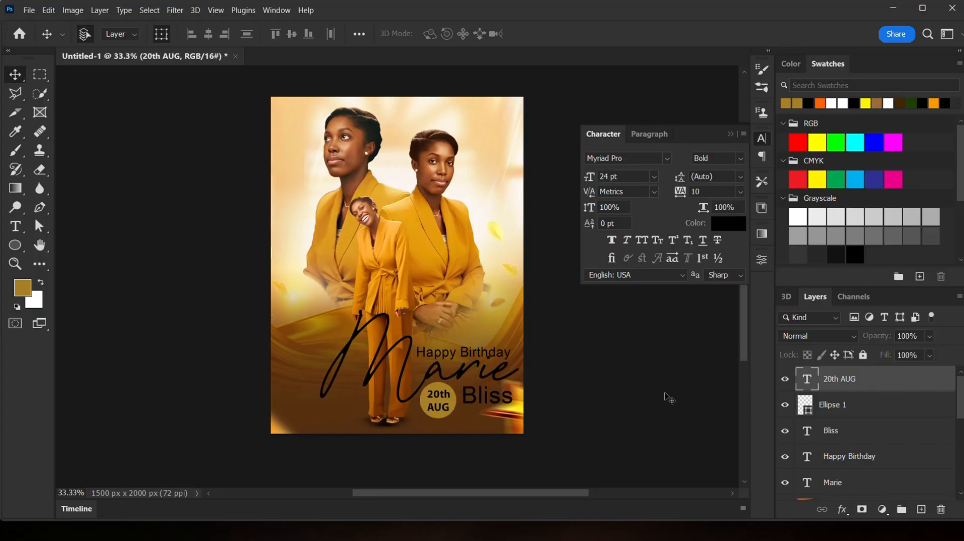
- Group the date text and circle layers together
left_click(834, 385)
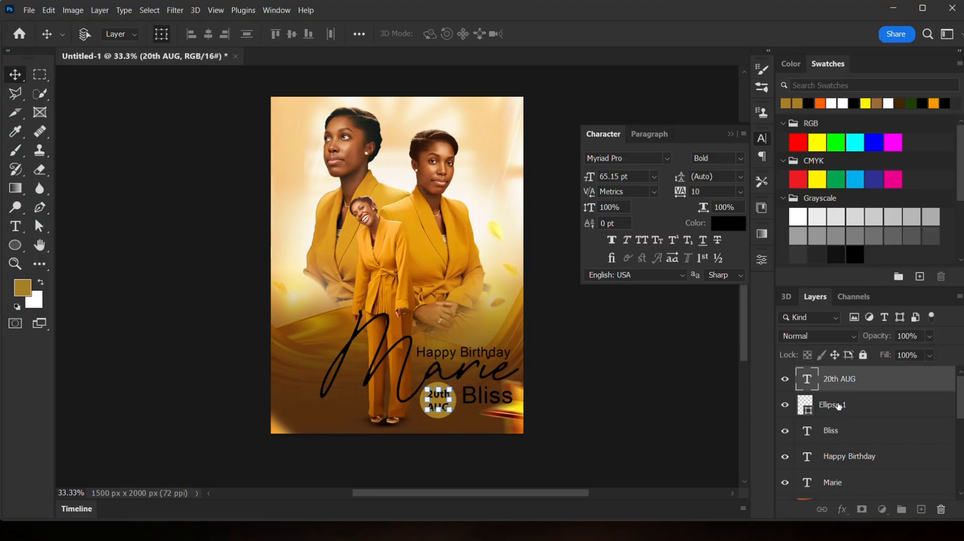
left_click(838, 406, "shift")
left_click(901, 510)
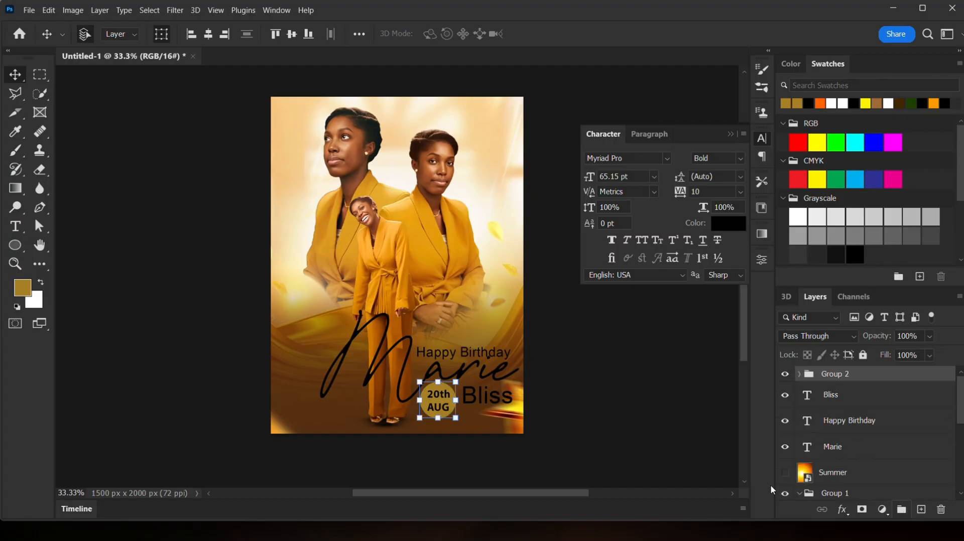
- Scale the grouped date badge down beside Bliss
key("ctrl+t")
left_click_drag(416, 419, 453, 384)
left_click(604, 408)
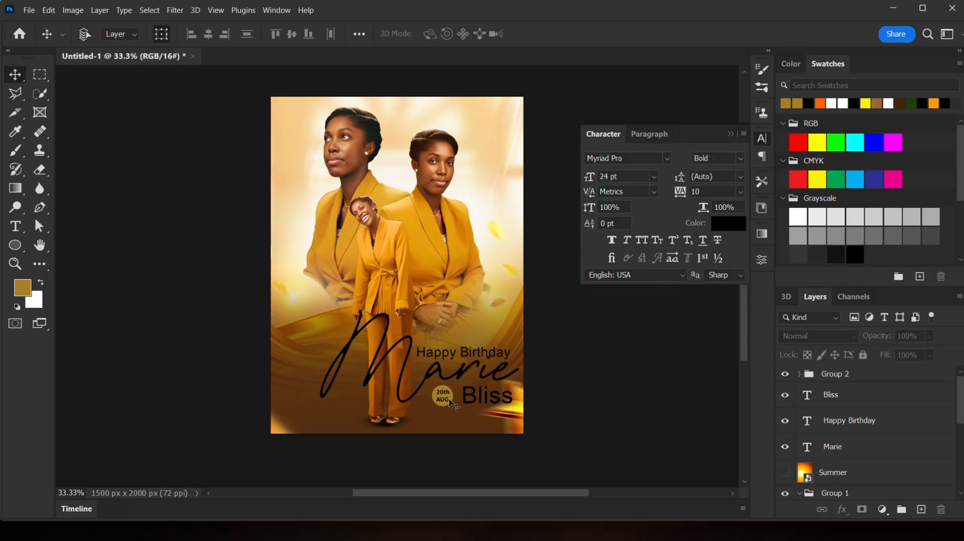
- Collapse the badge group and enlarge it to about 122%
left_click(448, 405, "ctrl")
left_click(826, 376)
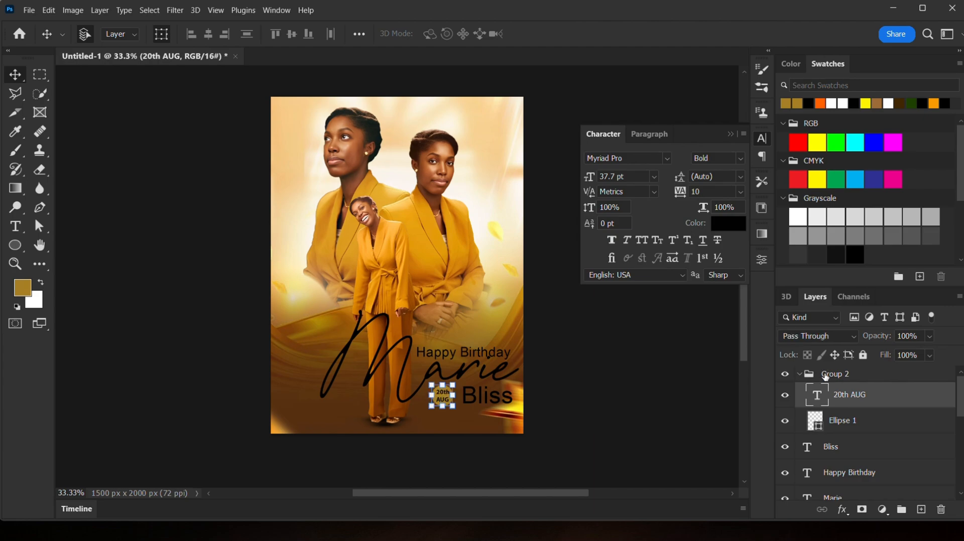
left_click(799, 375)
key("ctrl+t")
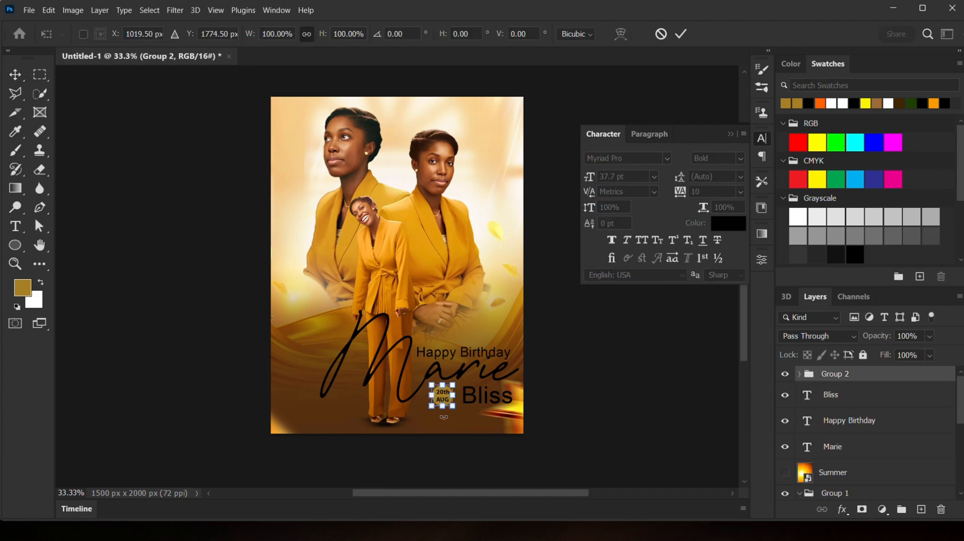
left_click_drag(453, 408, 456, 411)
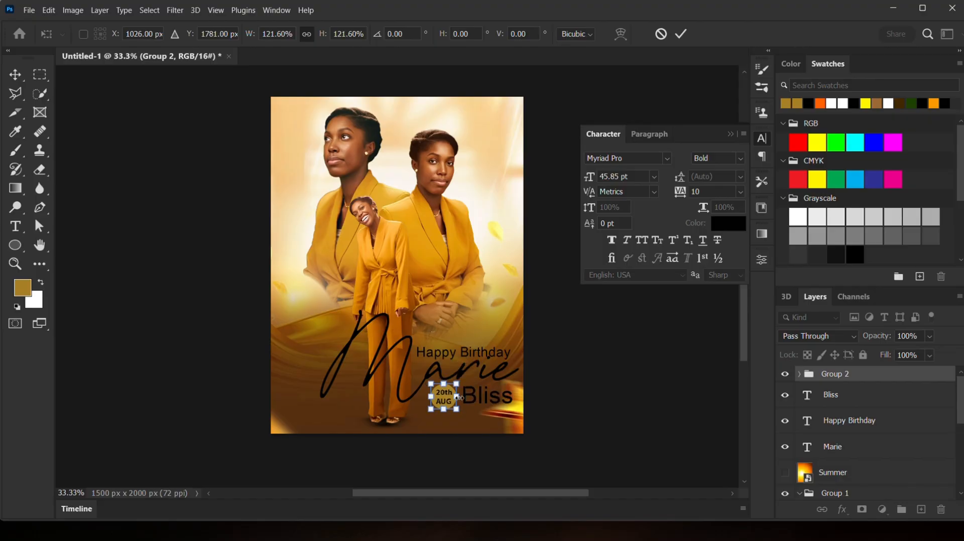
key("Return")
left_click(581, 365)
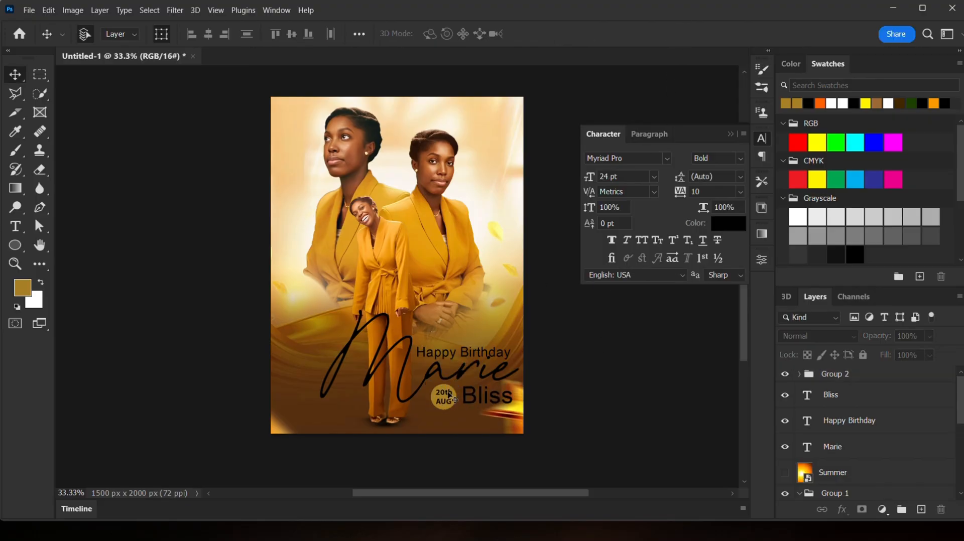
left_click(852, 376)
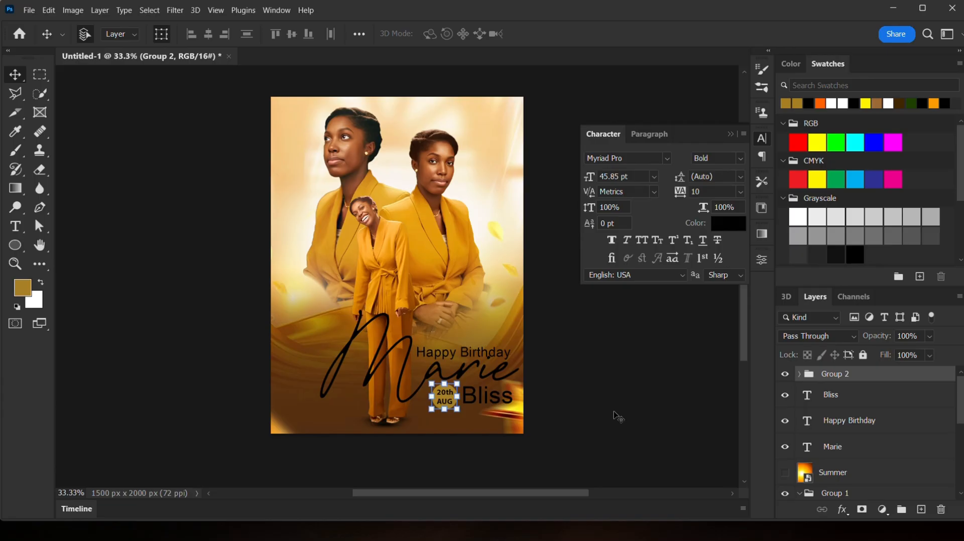
left_click(584, 414)
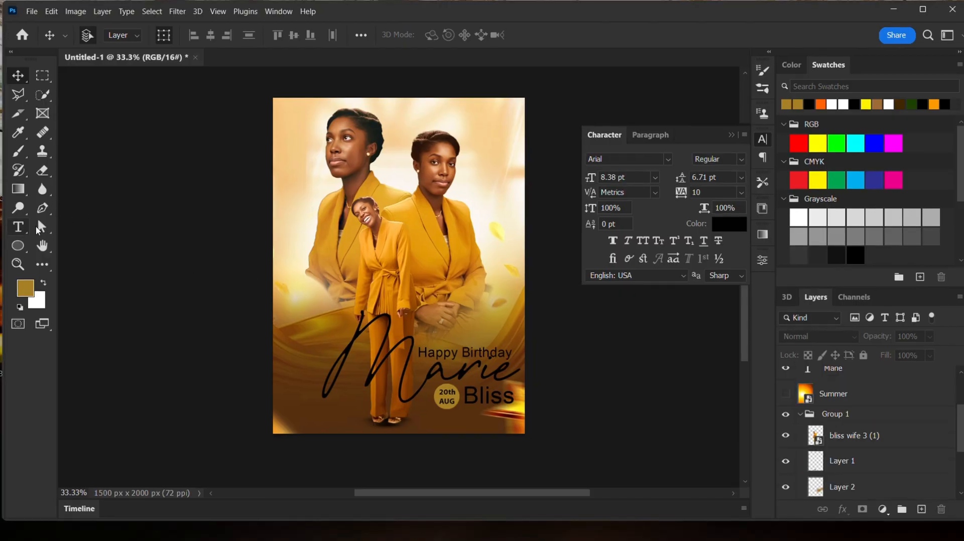
- Draw a paragraph text box over the standing woman's chest with 30 pt size and Auto leading
left_click(18, 229)
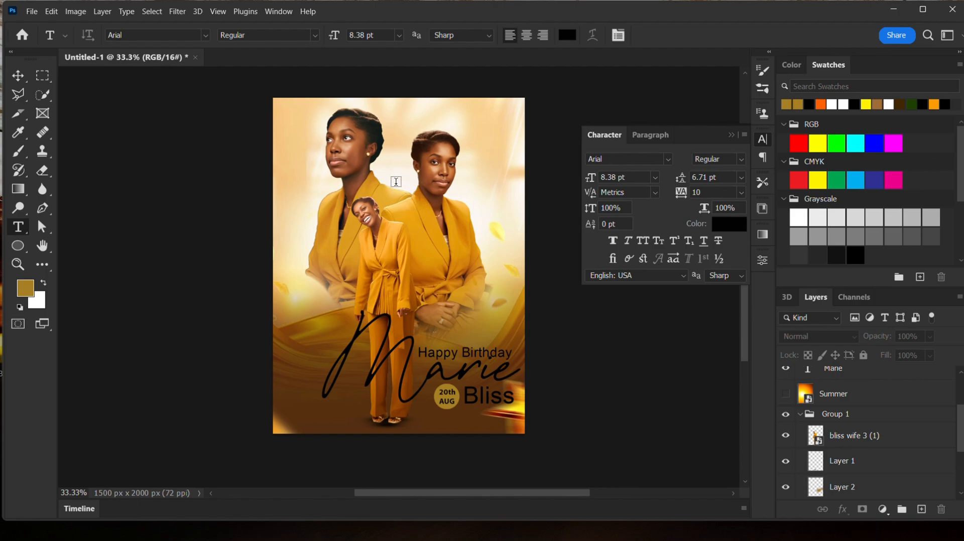
left_click_drag(394, 181, 511, 234)
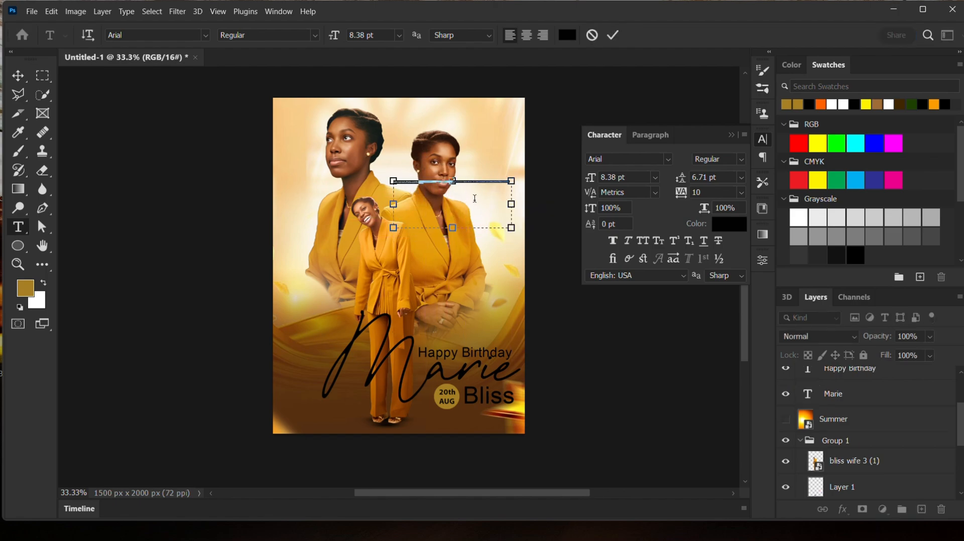
left_click(655, 178)
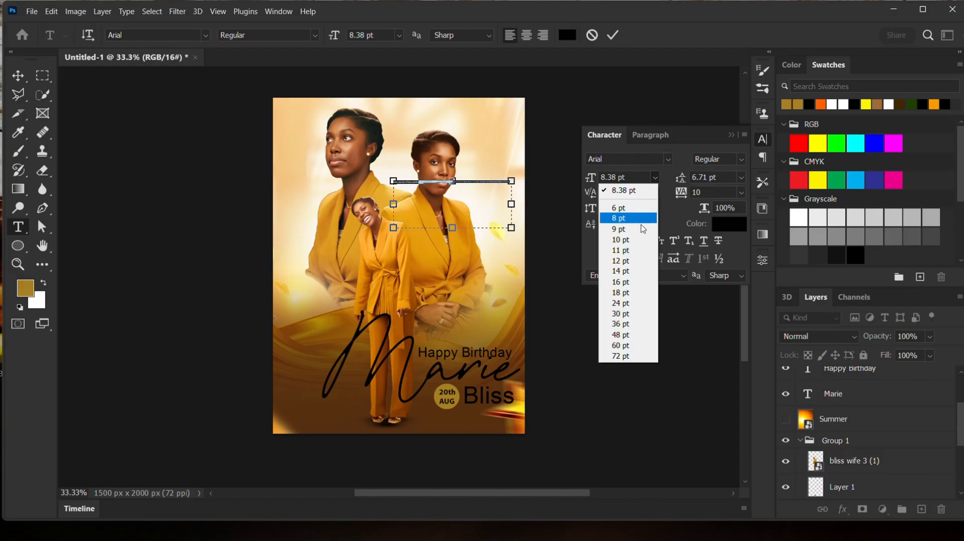
left_click(621, 315)
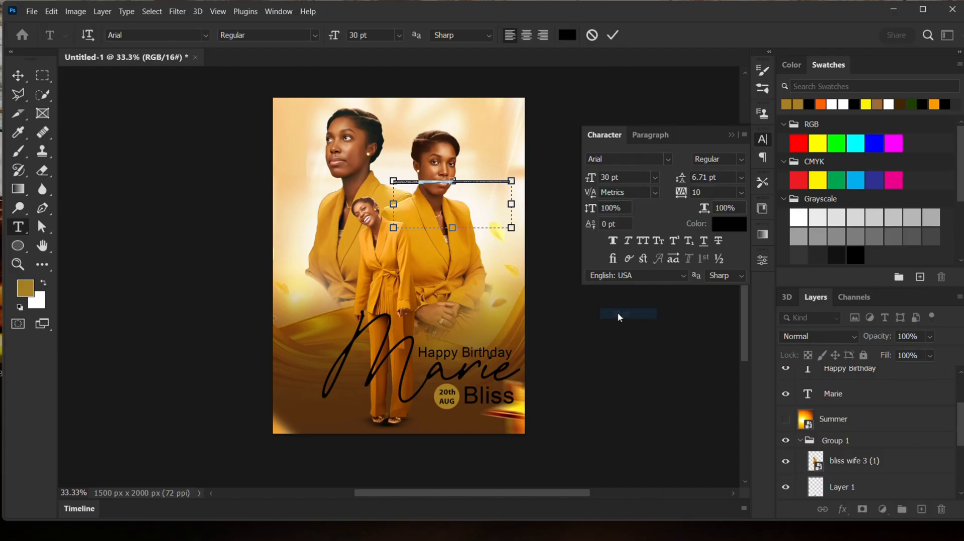
left_click(743, 178)
left_click(710, 189)
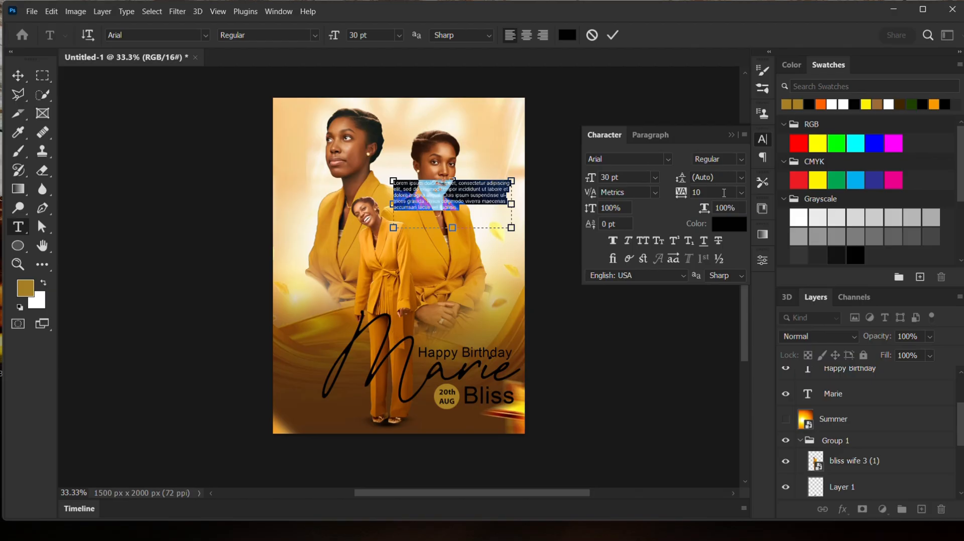
- Replace the placeholder with 'On this occassion of your birthday, we pray for Gods divine strength and grace… your beloved husband.'
right_click(614, 54)
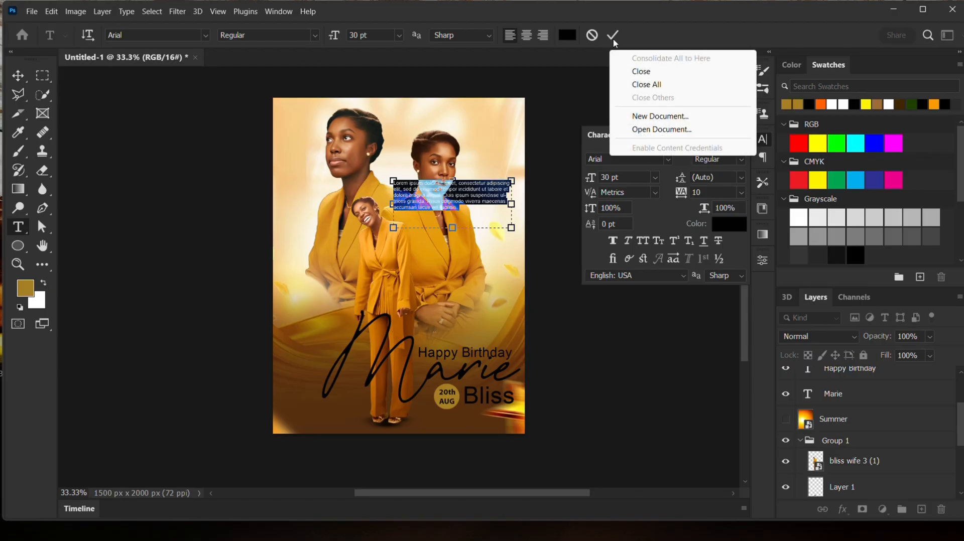
left_click(468, 200)
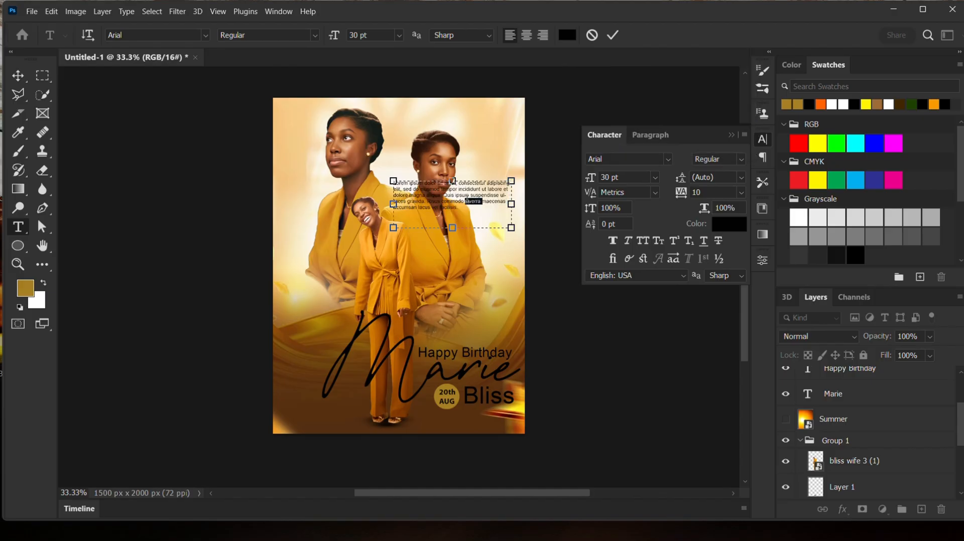
key("BackSpace")
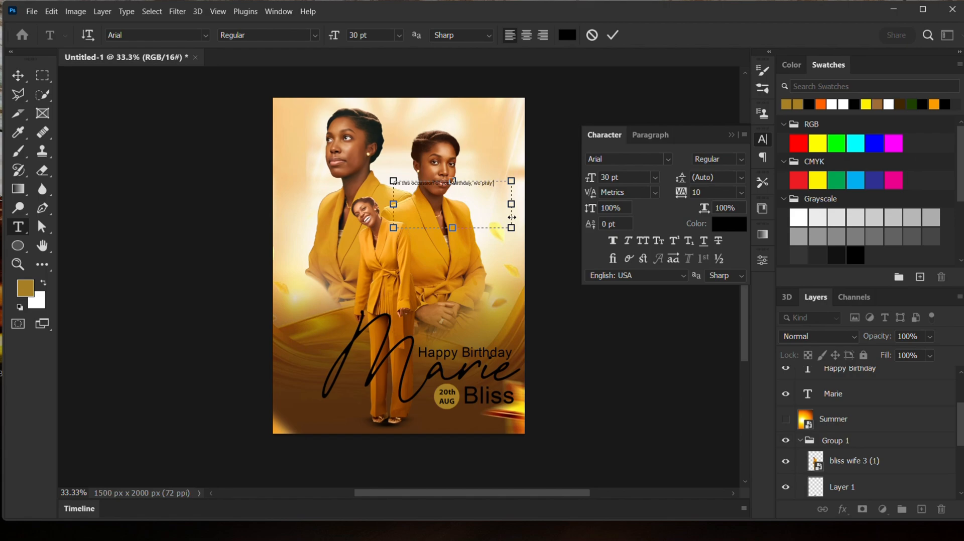
type("ds")
type("d")
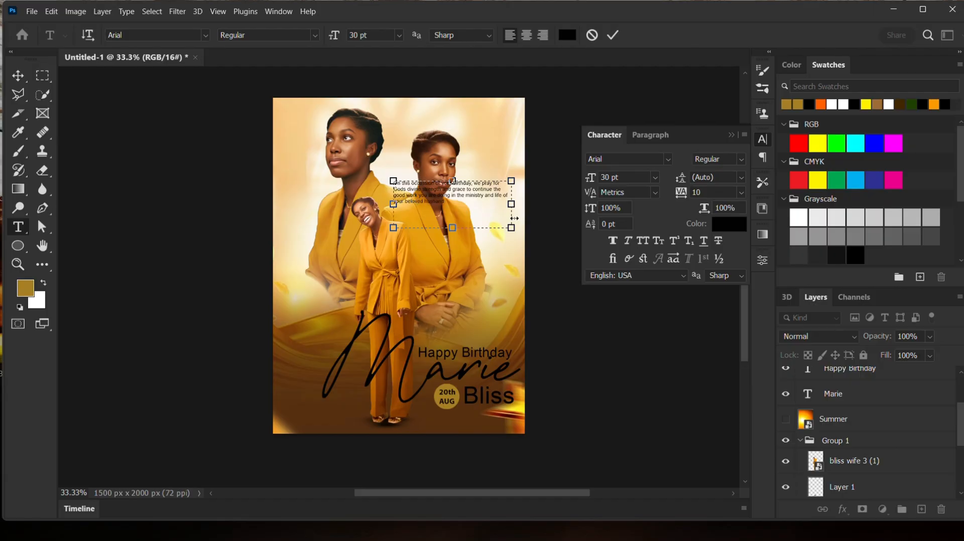
left_click(612, 35)
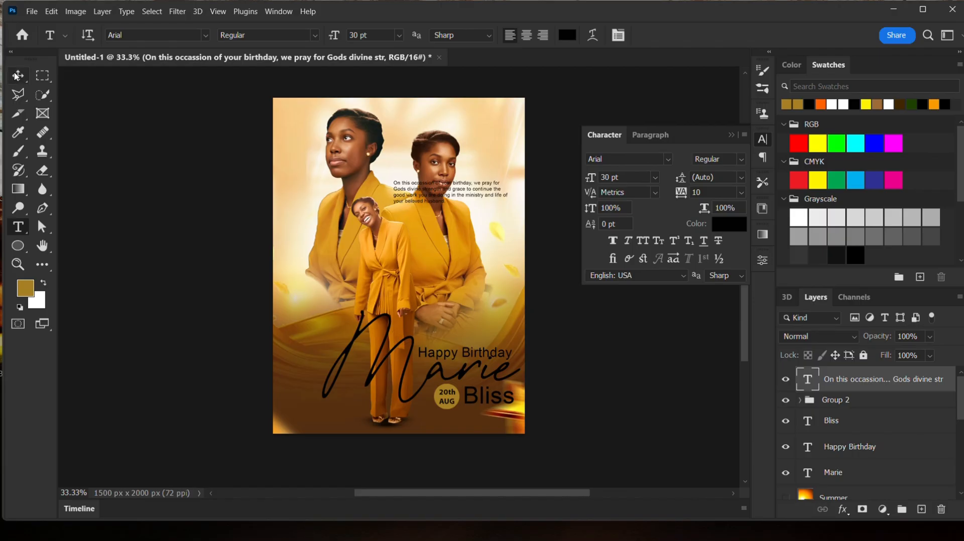
- Move the paragraph to the bottom-right corner and scale it to about 83%
left_click(17, 76)
left_click_drag(461, 195, 475, 416)
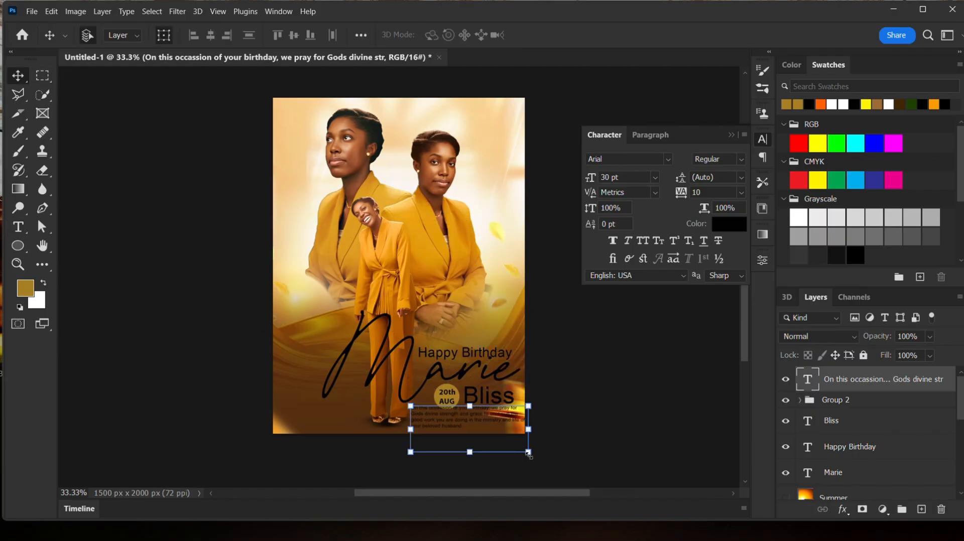
left_click_drag(527, 451, 467, 423)
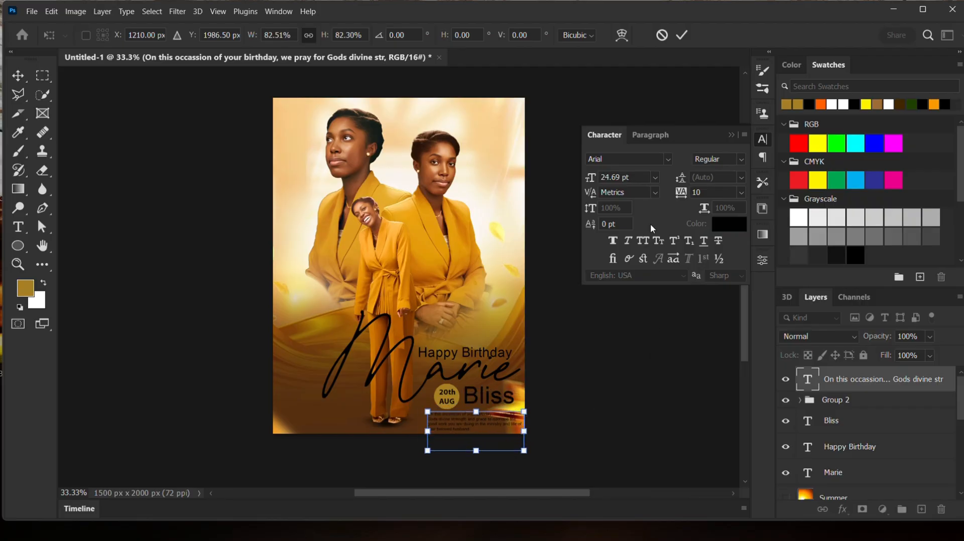
left_click(680, 37)
- Set the paragraph text colour to white, ffffff
left_click(726, 225)
left_click_drag(592, 326, 560, 295)
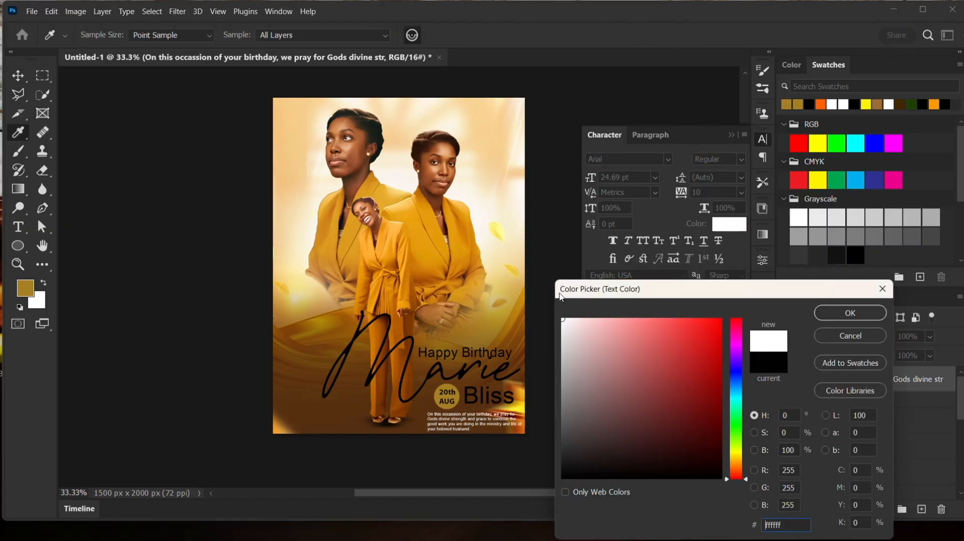
left_click(863, 318)
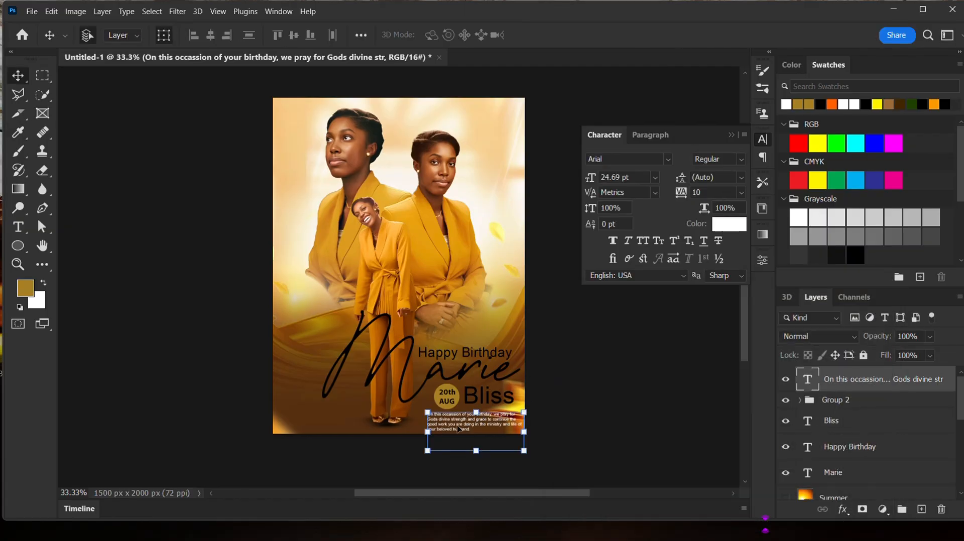
- Nudge the paragraph up and left so it sits just under Bliss
left_click_drag(458, 425, 460, 425)
key("Up")
key("Up")
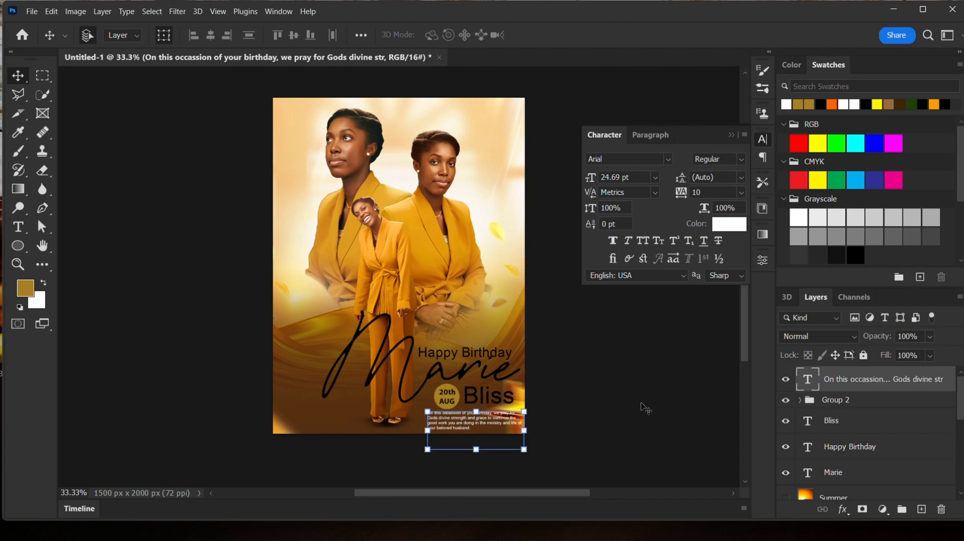
left_click(645, 410)
left_click(459, 418)
key("Right")
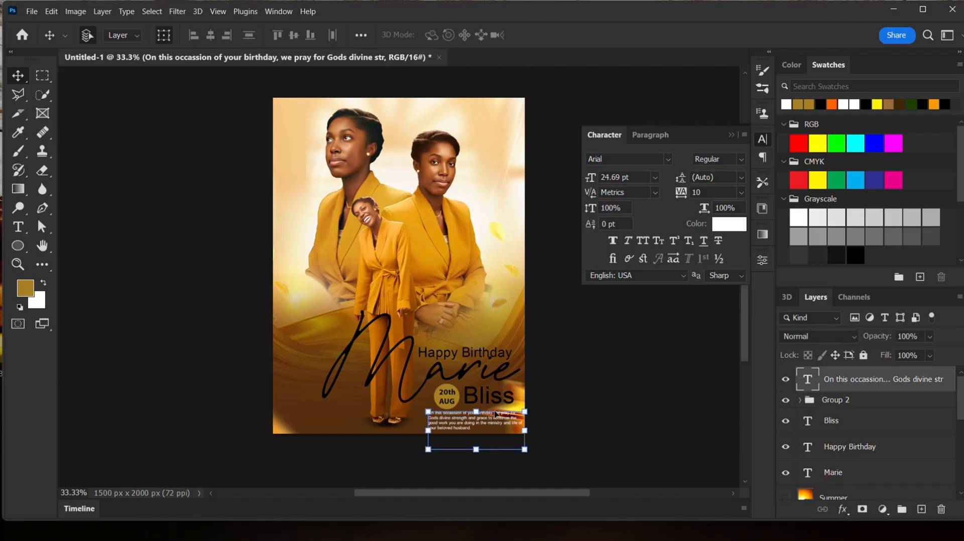
key("Left")
key("Left")
key("Left")
key("Left")
key("Left")
key("Left")
key("Left")
key("Left")
key("Left")
left_click(636, 371)
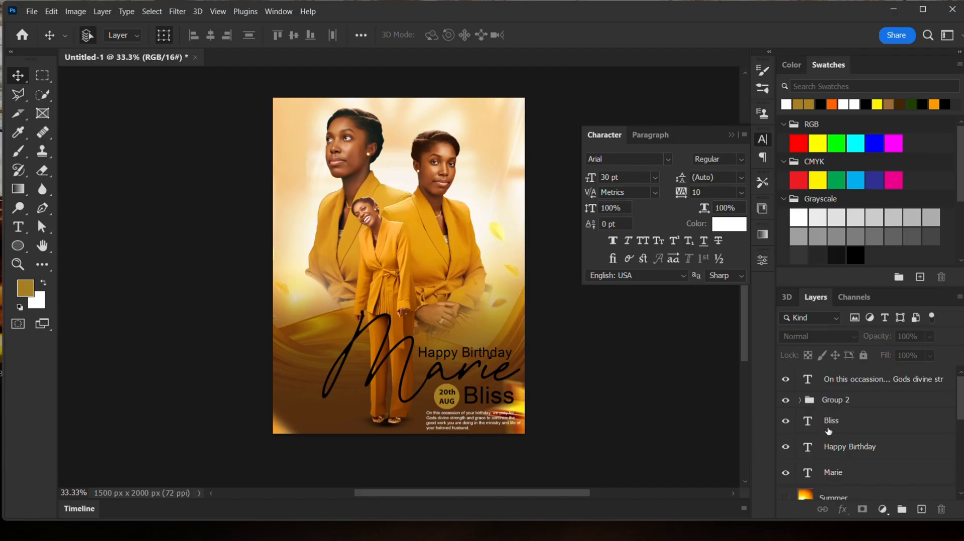
- Switch to the Brush tool and add a new empty layer at the top of the layer stack
scroll(828, 431, "down", 6)
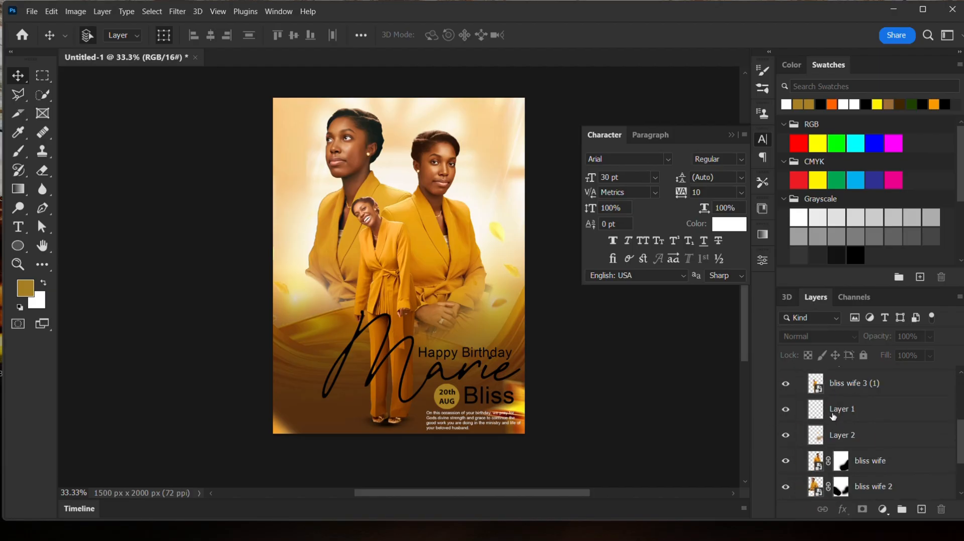
scroll(826, 419, "down", 2)
left_click(324, 419)
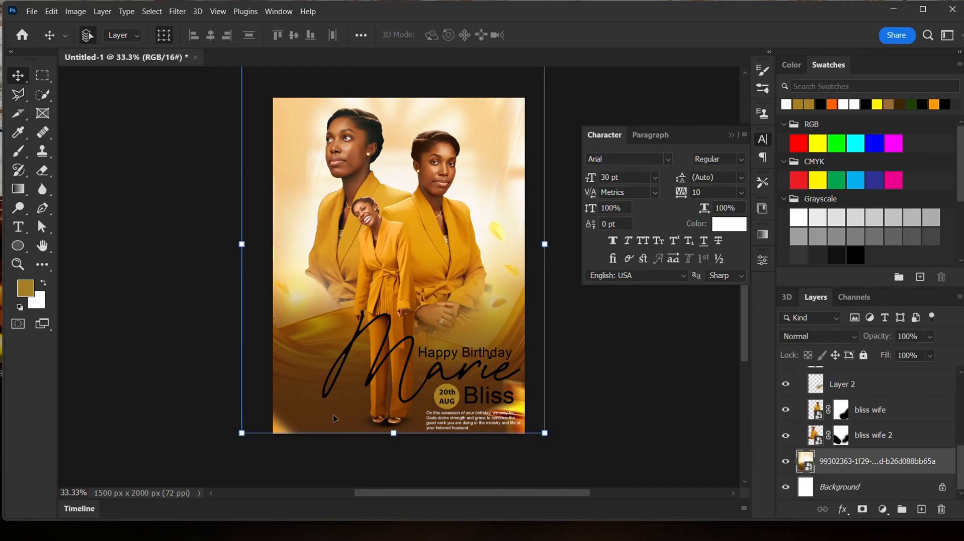
left_click(618, 387)
left_click(17, 152)
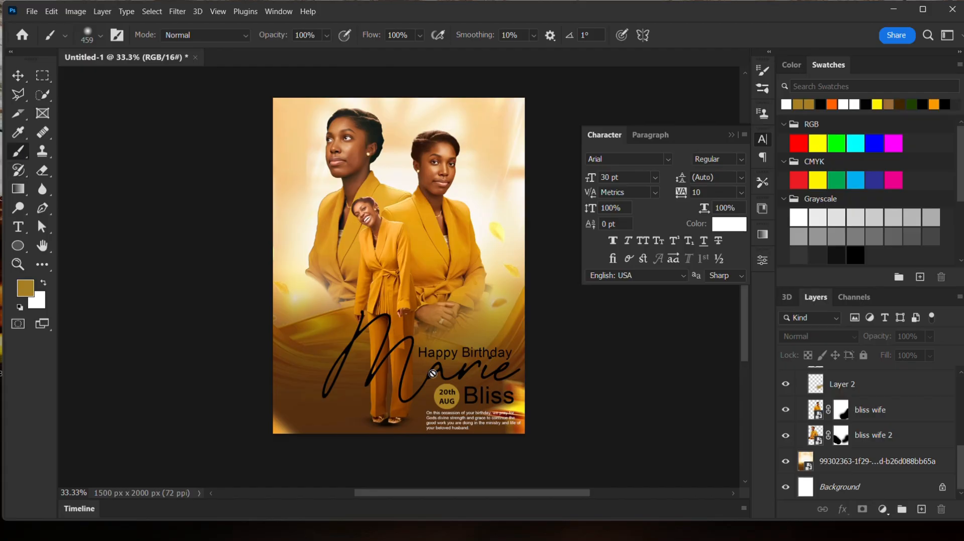
left_click(921, 510)
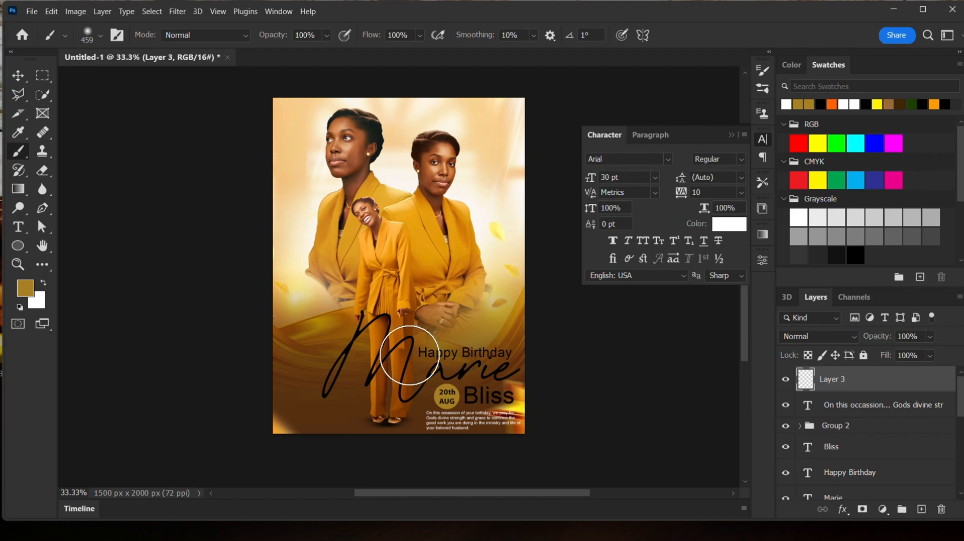
- Paint a broad a67f24 gold stroke across the lower canvas on the new layer and move it just below the Marie text
left_click(25, 289)
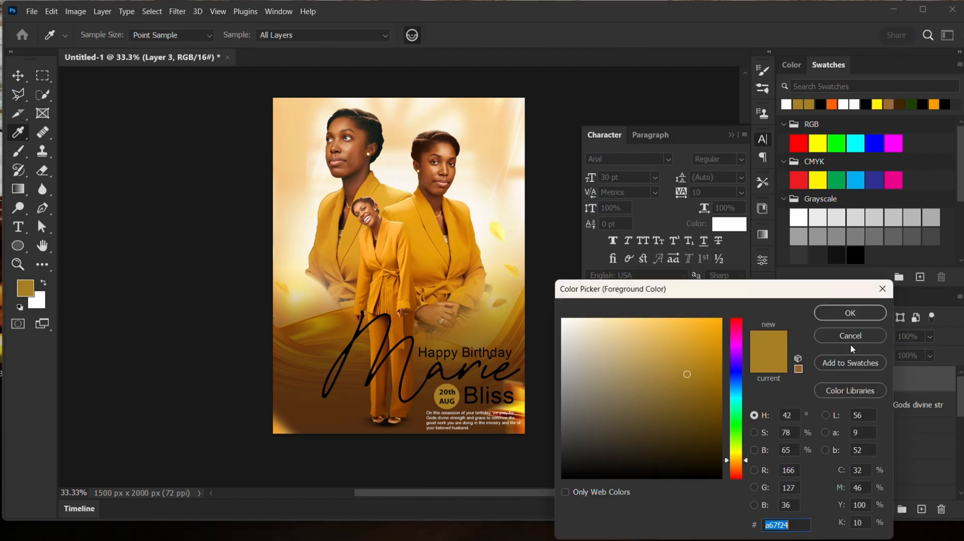
left_click(851, 340)
mouse_move(484, 355)
left_mouse_down()
mouse_move(301, 336)
mouse_move(538, 363)
mouse_move(337, 374)
mouse_move(389, 395)
mouse_move(539, 419)
mouse_move(338, 385)
left_mouse_up()
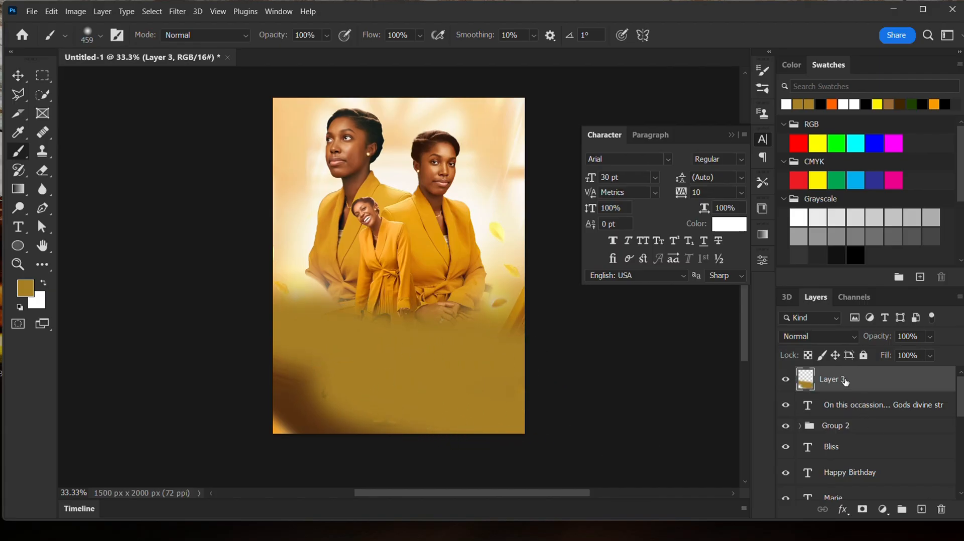
left_click_drag(849, 382, 862, 474)
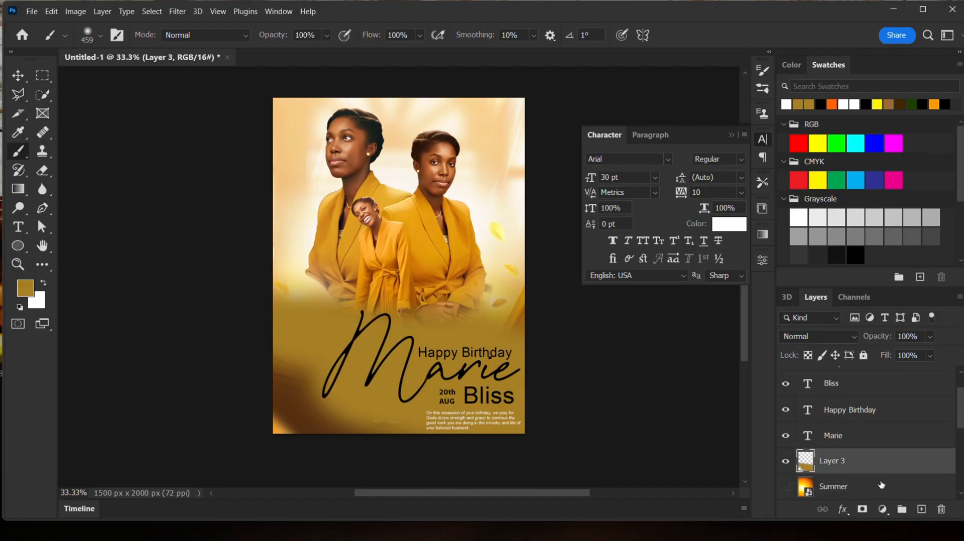
- Add a layer mask to the gold layer and brush it in black to reveal the figure, swapping colours to refine the edges
left_click(862, 510)
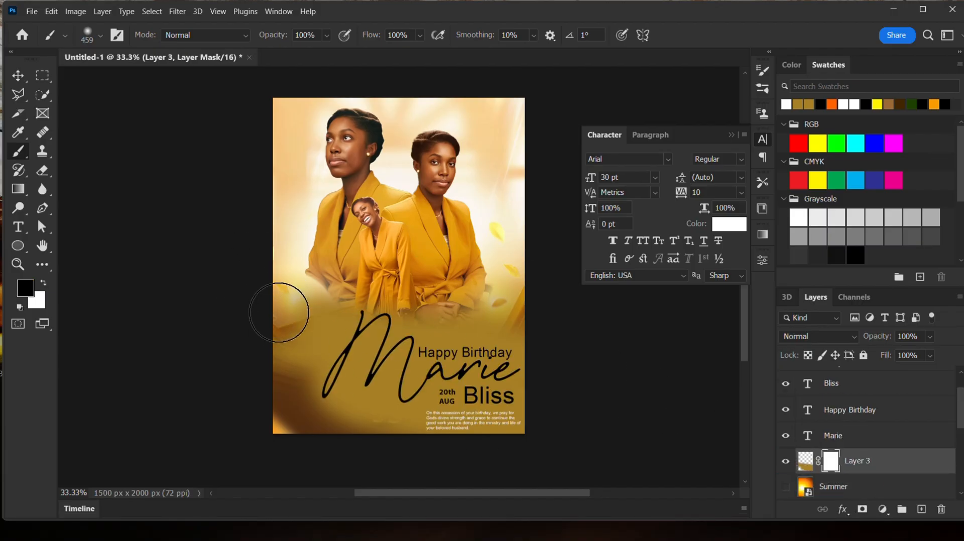
mouse_move(347, 296)
left_mouse_down()
mouse_move(295, 337)
mouse_move(243, 355)
left_mouse_up()
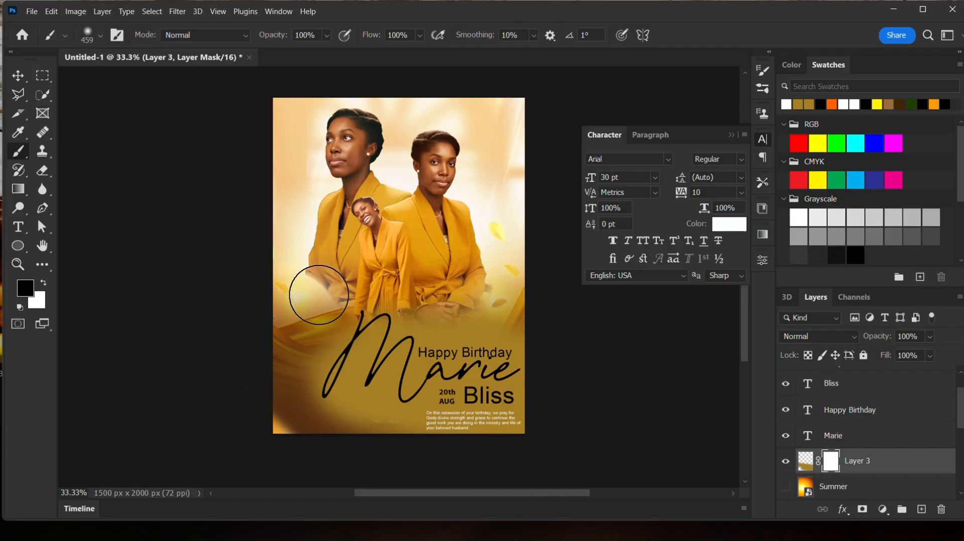
mouse_move(385, 295)
left_mouse_down()
mouse_move(438, 306)
mouse_move(351, 318)
mouse_move(327, 358)
mouse_move(334, 389)
mouse_move(357, 410)
mouse_move(368, 375)
mouse_move(430, 309)
mouse_move(415, 317)
mouse_move(496, 319)
mouse_move(441, 320)
mouse_move(378, 351)
mouse_move(384, 402)
left_mouse_up()
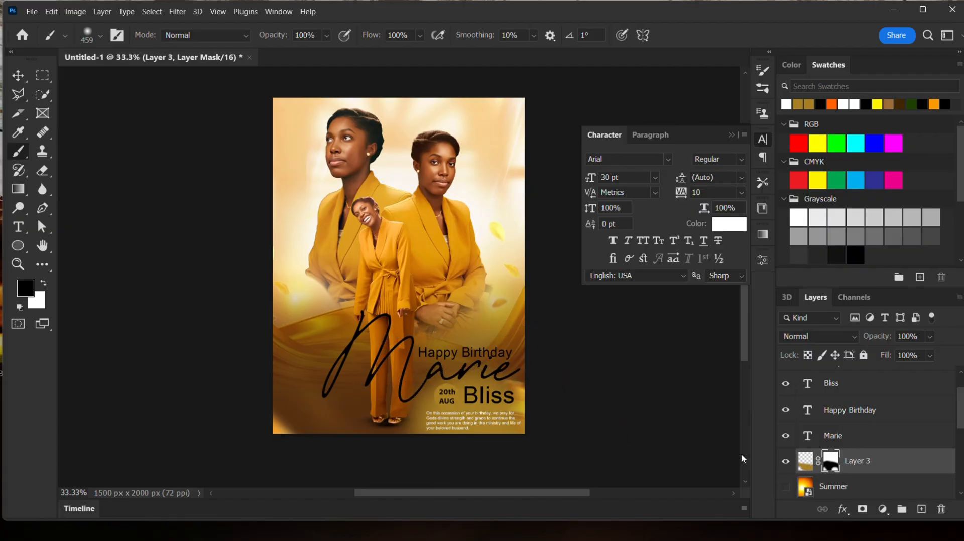
key("x")
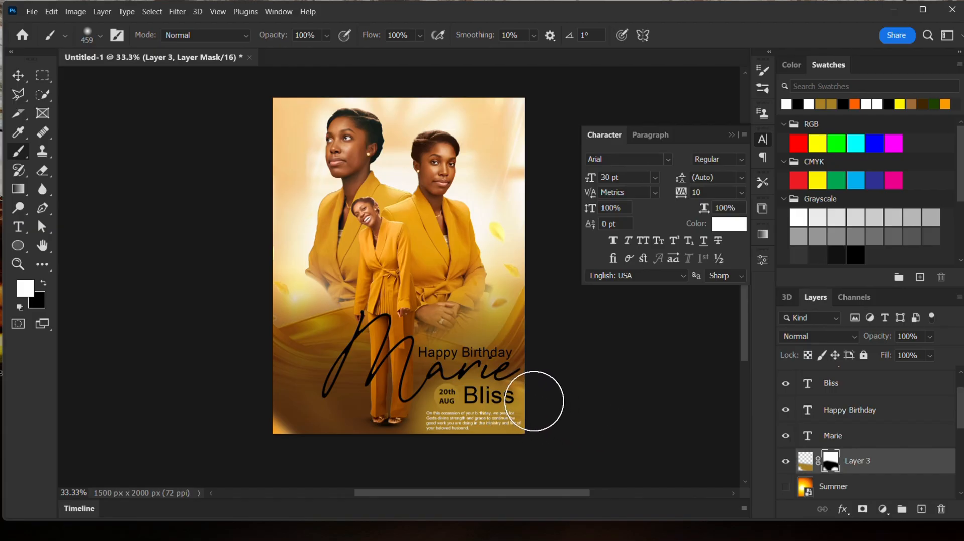
key("x")
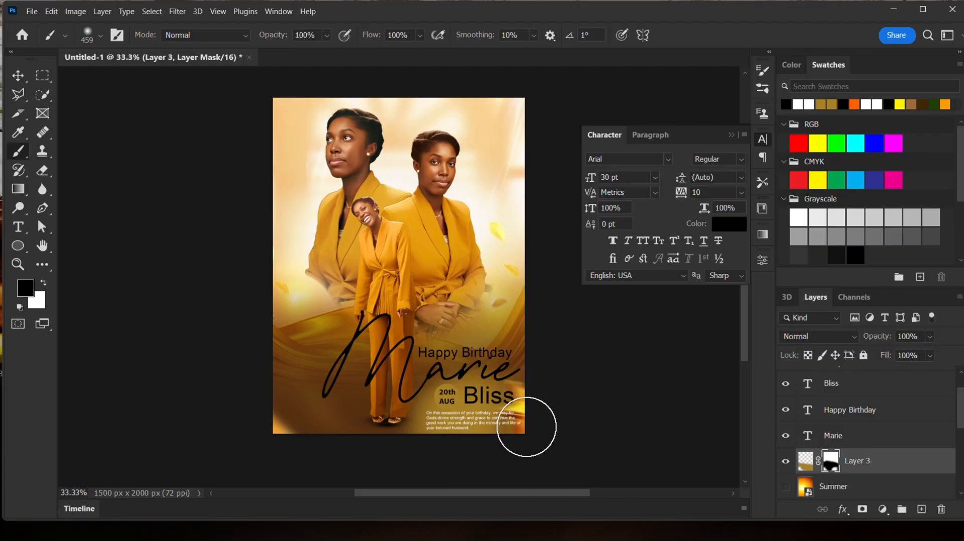
key("x")
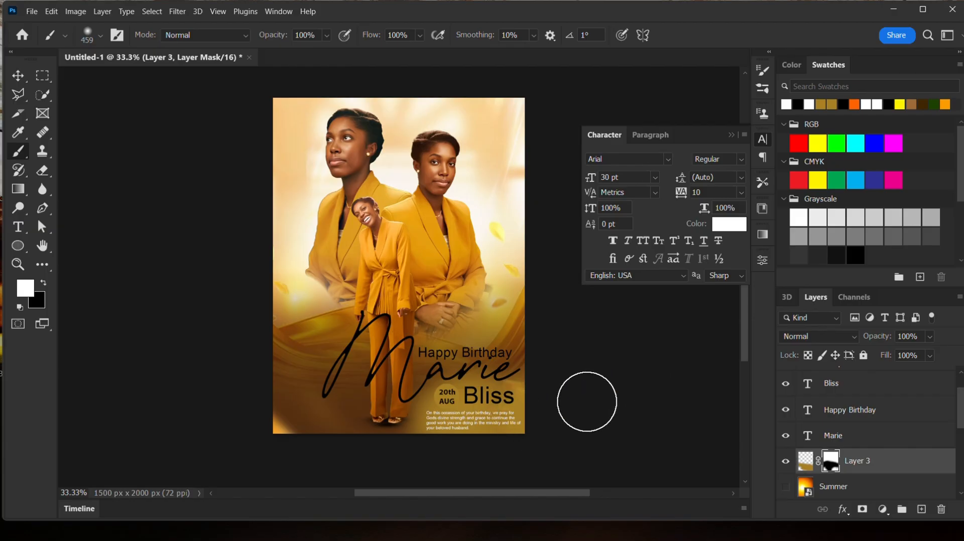
key("x")
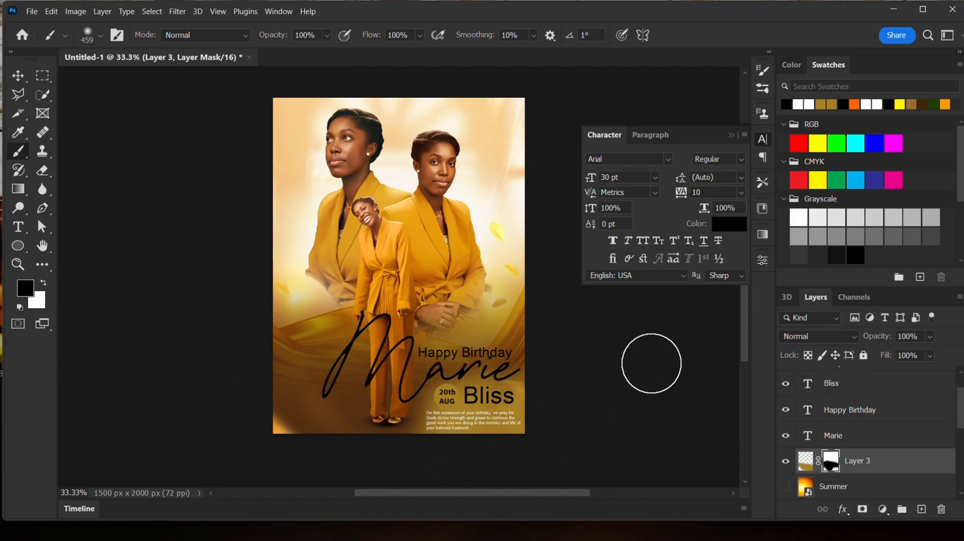
left_click_drag(878, 465, 868, 404)
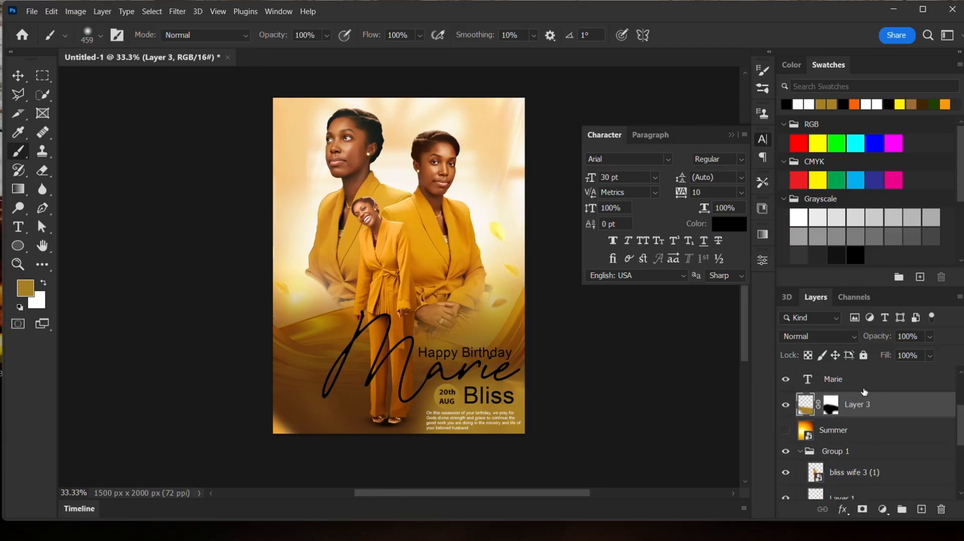
- Turn the Summer layer's visibility back on
left_click(786, 433)
left_click(787, 433)
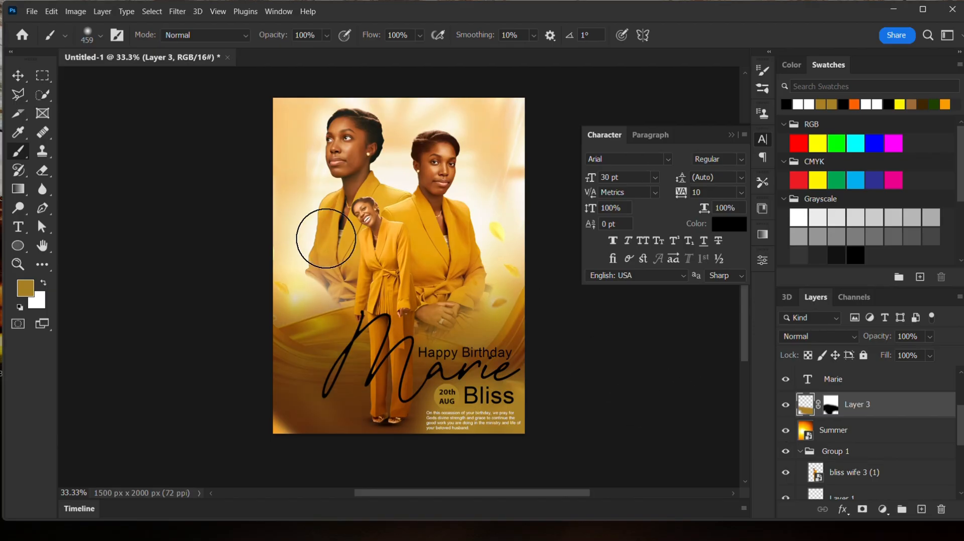
- Select every layer from the paragraph text down to Background and merge them into a single layer
left_click(18, 76)
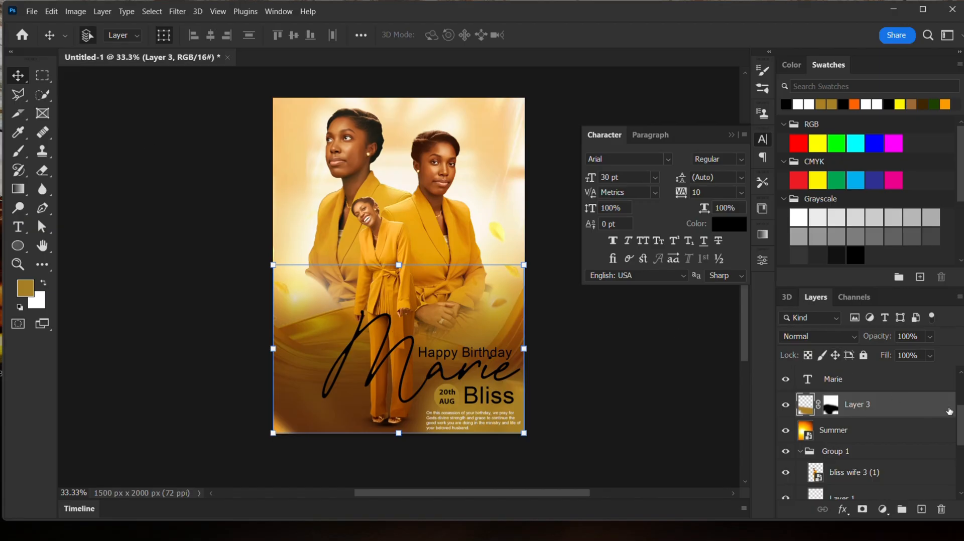
scroll(949, 411, "up", 3)
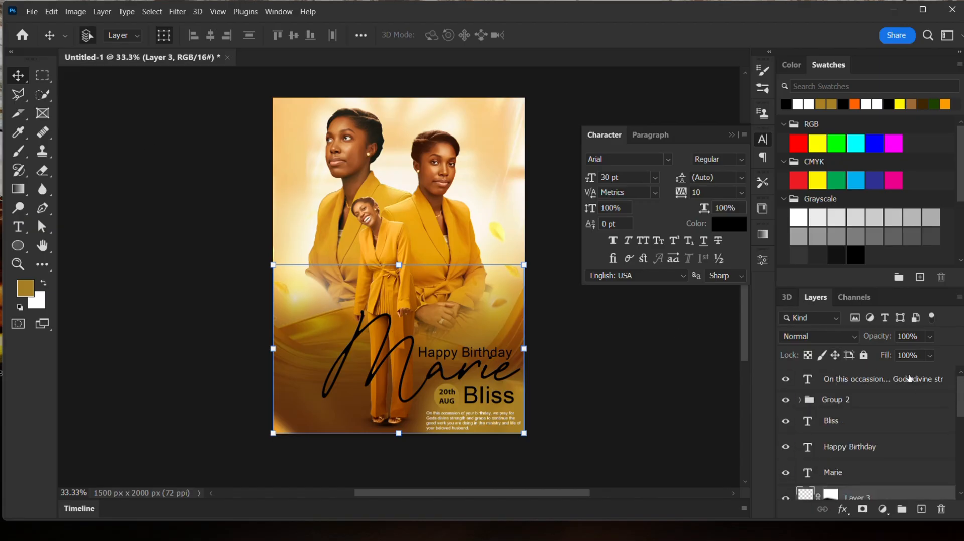
scroll(909, 379, "down", 2)
scroll(877, 377, "up", 2)
left_click(865, 380)
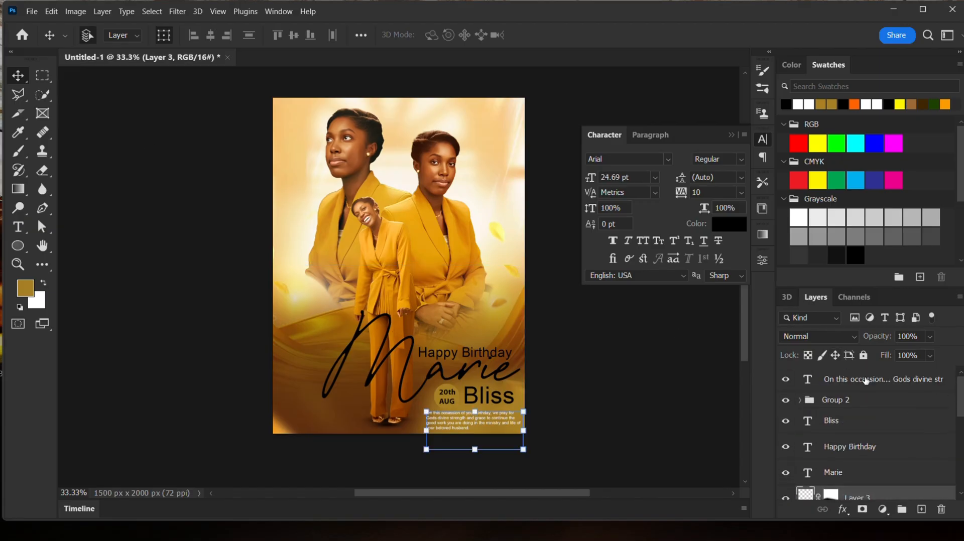
scroll(873, 402, "down", 8)
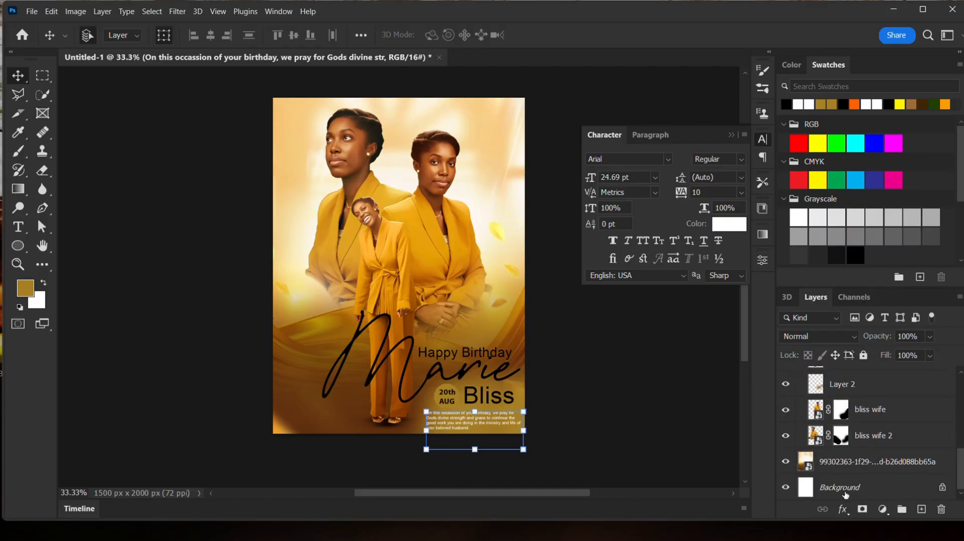
left_click(848, 485, "shift")
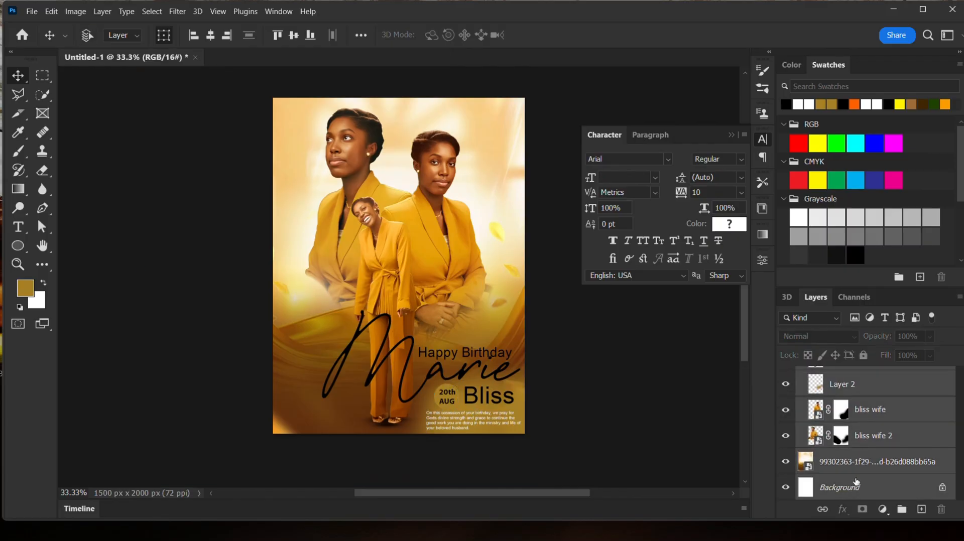
key("ctrl+e")
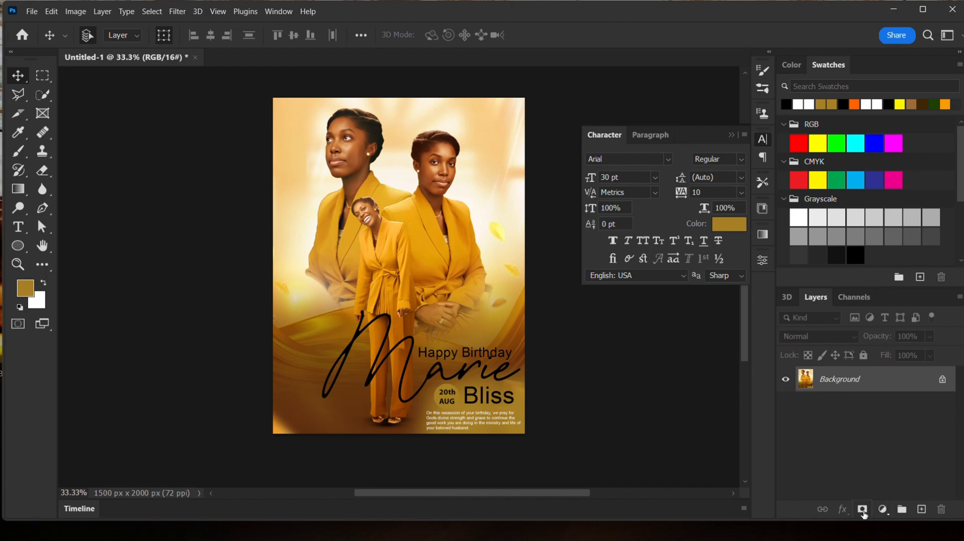
- Add a Hue/Saturation adjustment layer with hue -5 and saturation +28, then close its properties
left_click(886, 514)
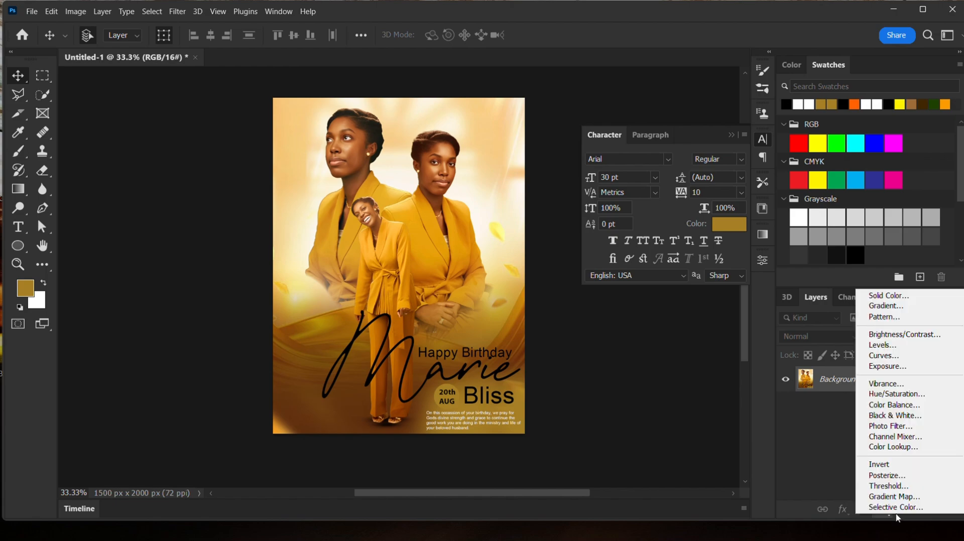
left_click(903, 395)
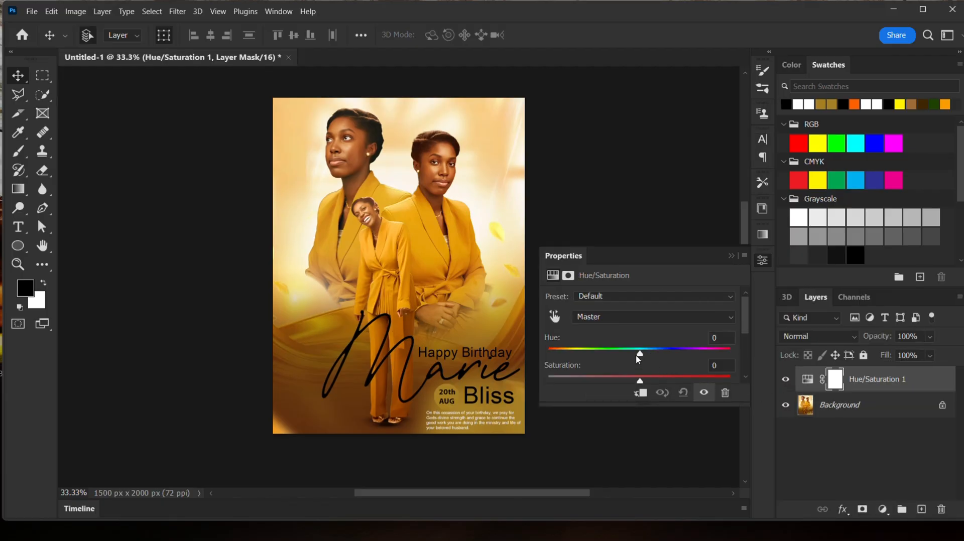
mouse_move(637, 358)
left_mouse_down()
mouse_move(609, 353)
mouse_move(656, 353)
mouse_move(624, 351)
mouse_move(636, 354)
left_mouse_up()
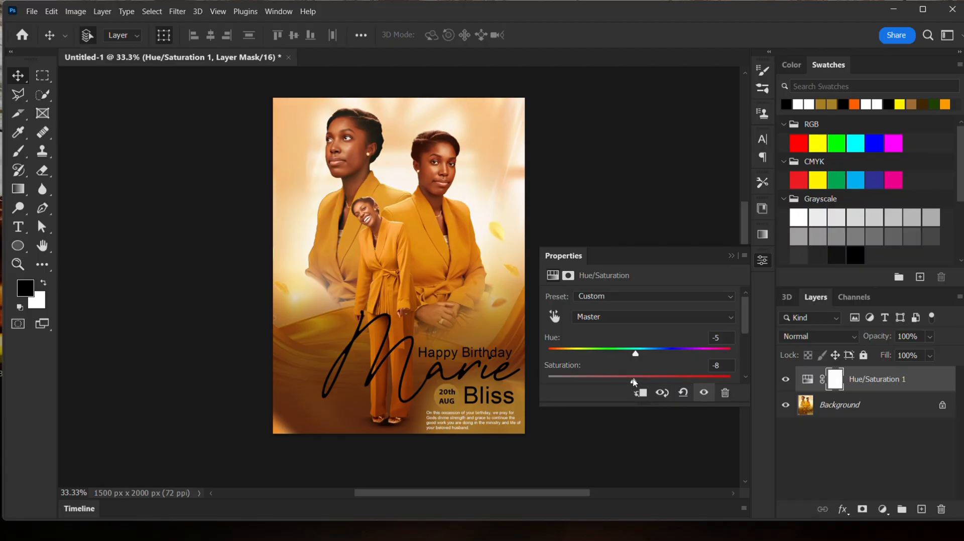
left_click_drag(596, 382, 630, 384)
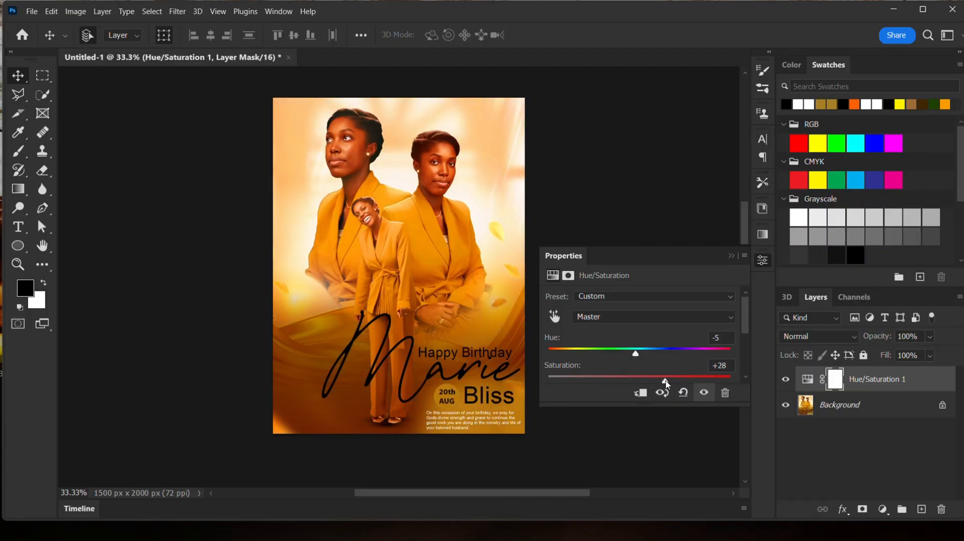
left_click_drag(637, 359, 635, 356)
left_click(790, 460)
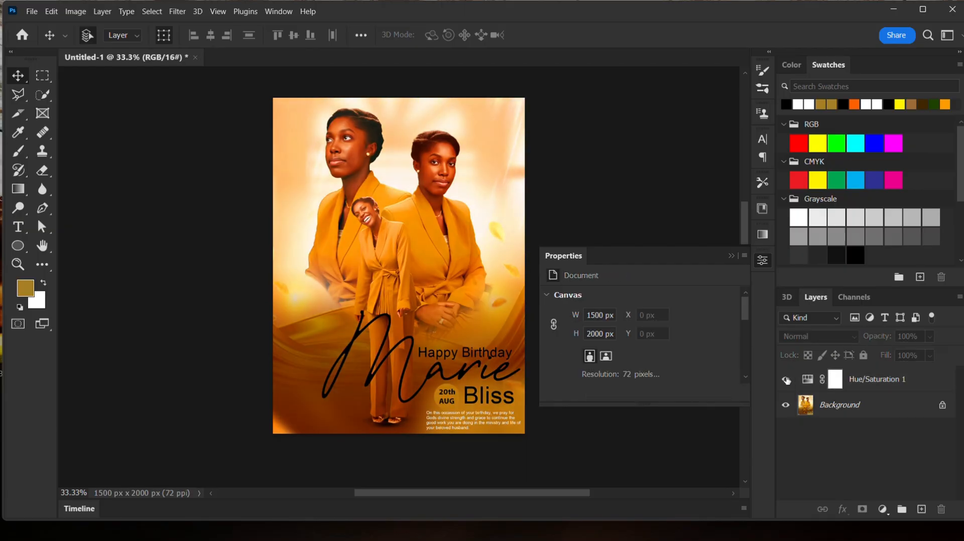
left_click(735, 257)
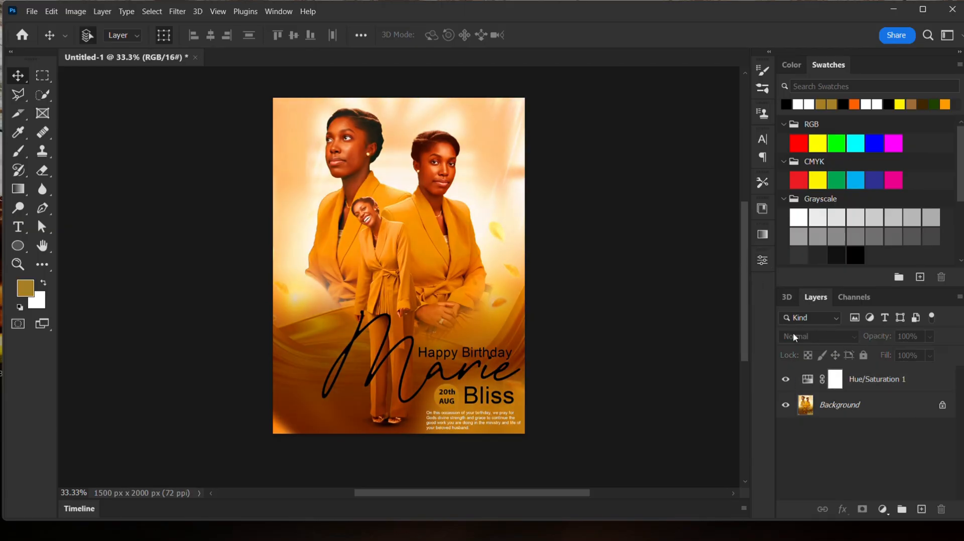
- Toggle the Hue/Saturation layer's visibility to compare the artwork before and after the adjustment
left_click(786, 380)
left_click(786, 381)
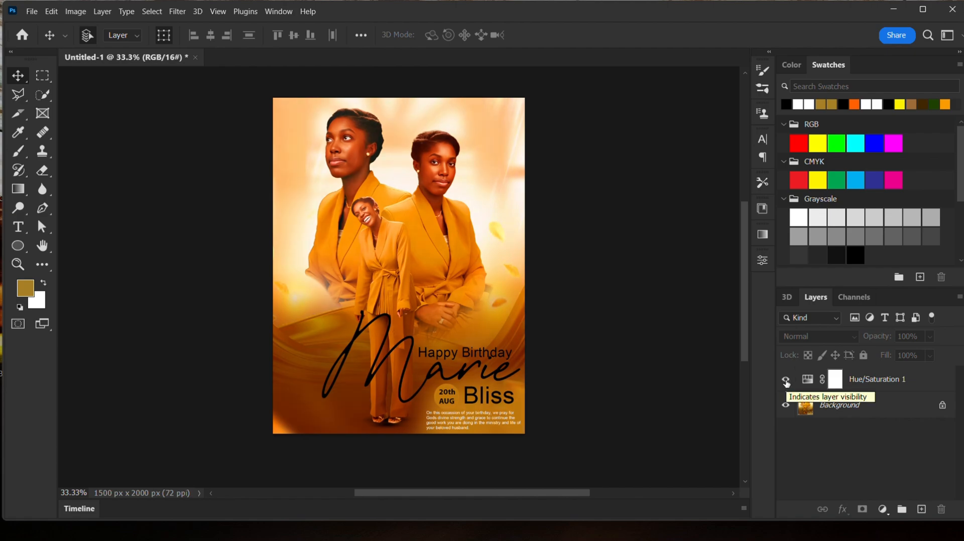
left_click(786, 382)
left_click(786, 382)
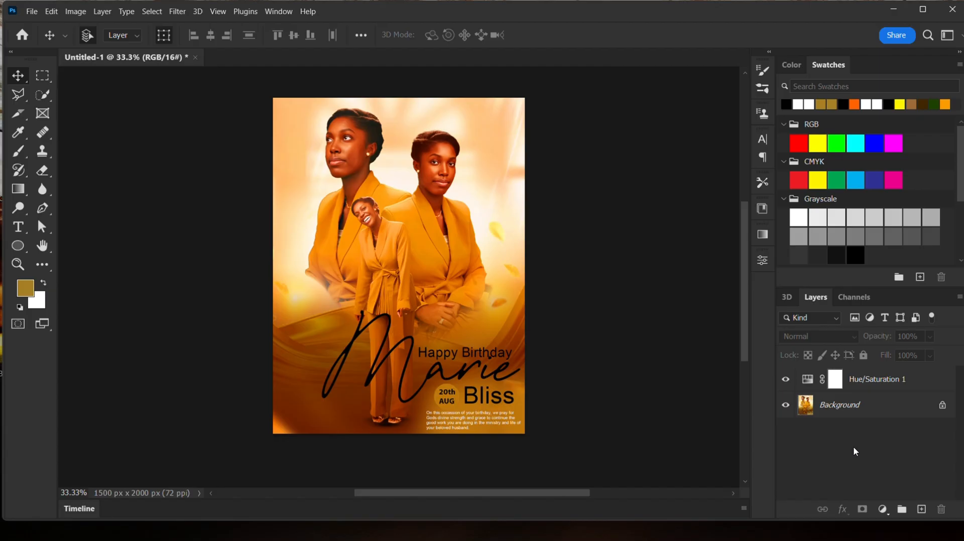
left_click(786, 382)
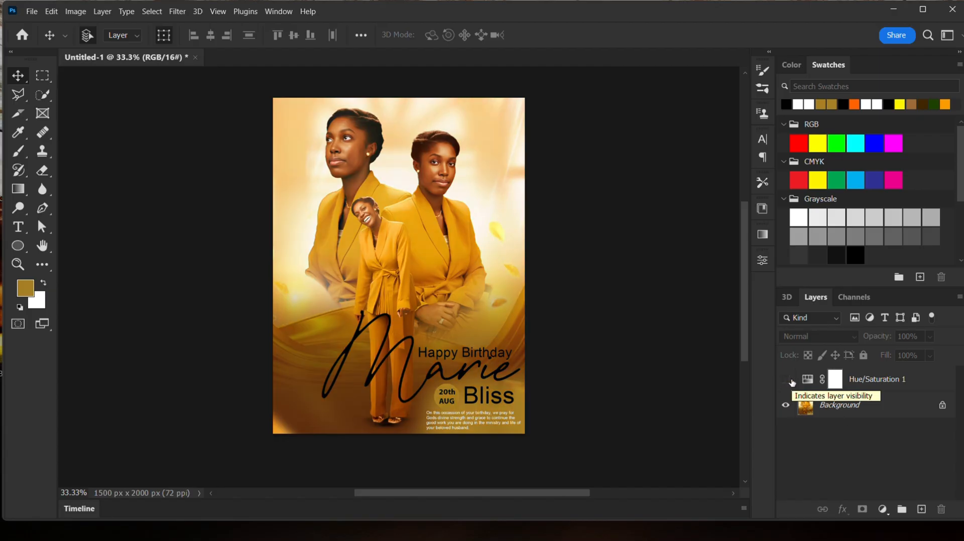
left_click(790, 382)
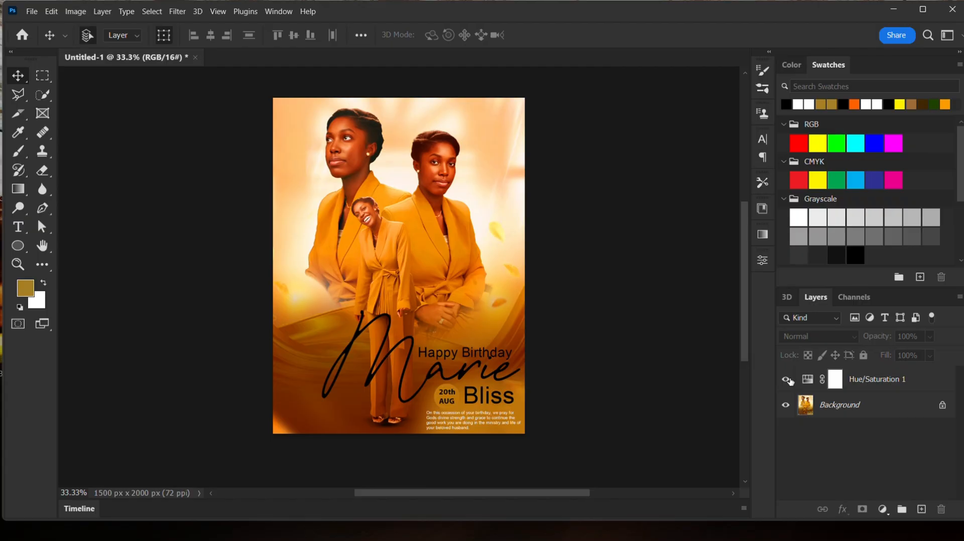